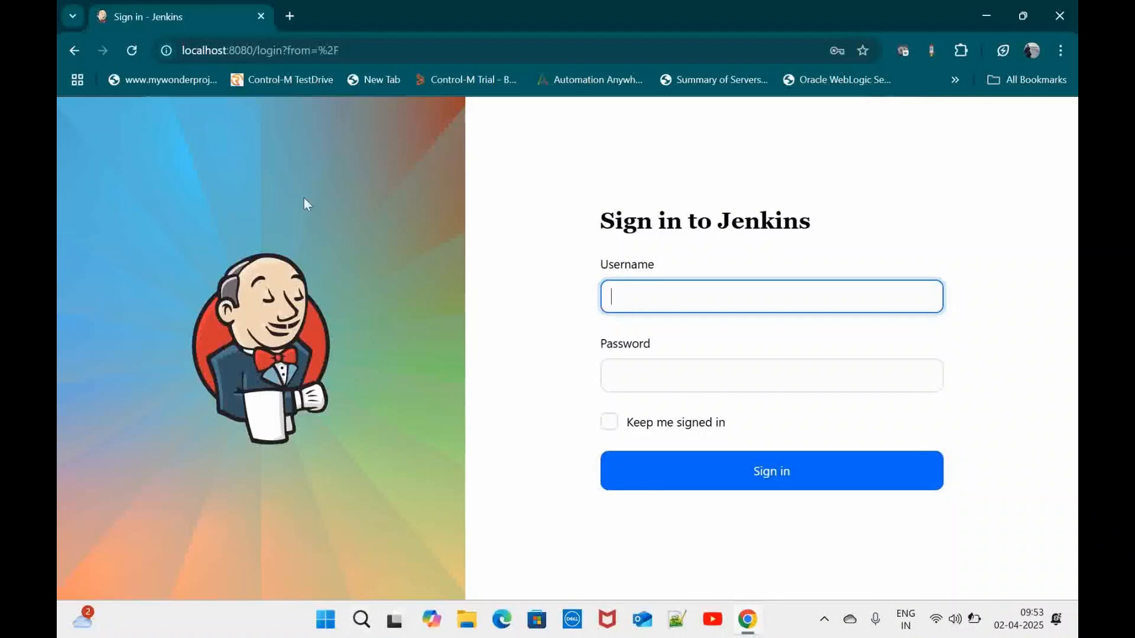
Launch a regular Command Prompt from Start search, then close it
{"action": "left_click", "coordinate": [325, 620]}
{"action": "type", "text": "com"}
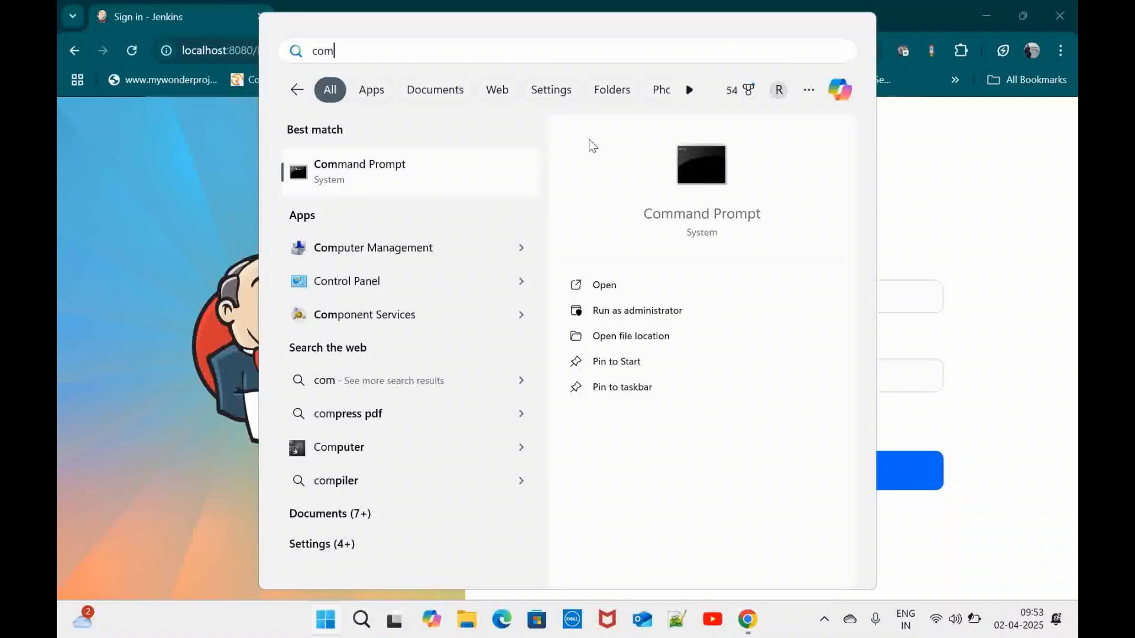
{"action": "left_click", "coordinate": [427, 179]}
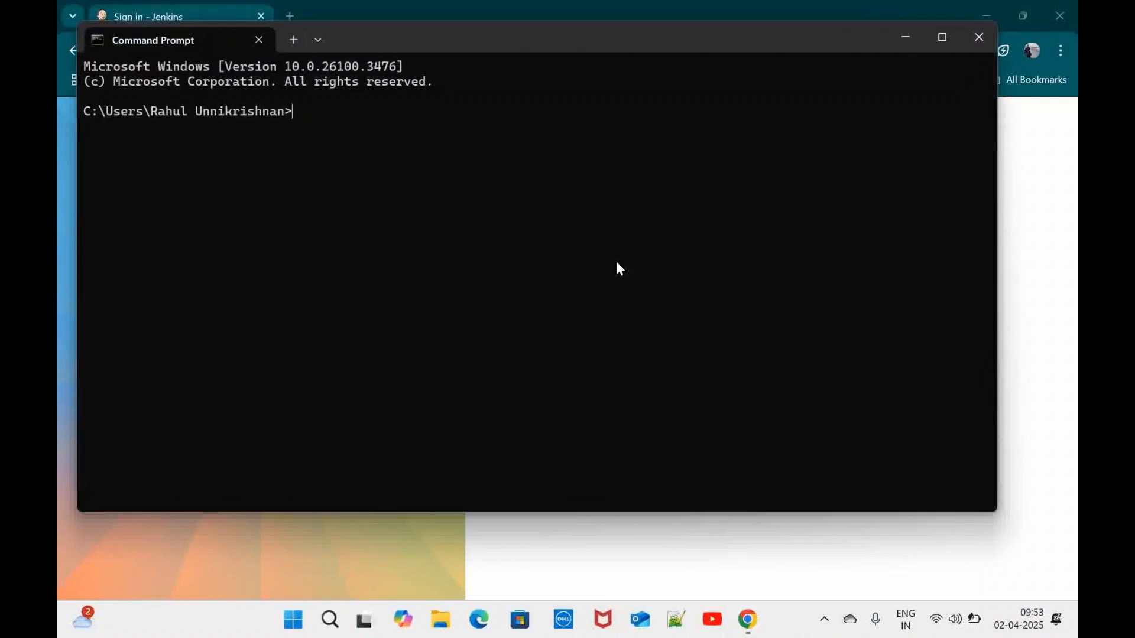
{"action": "left_click", "coordinate": [978, 35]}
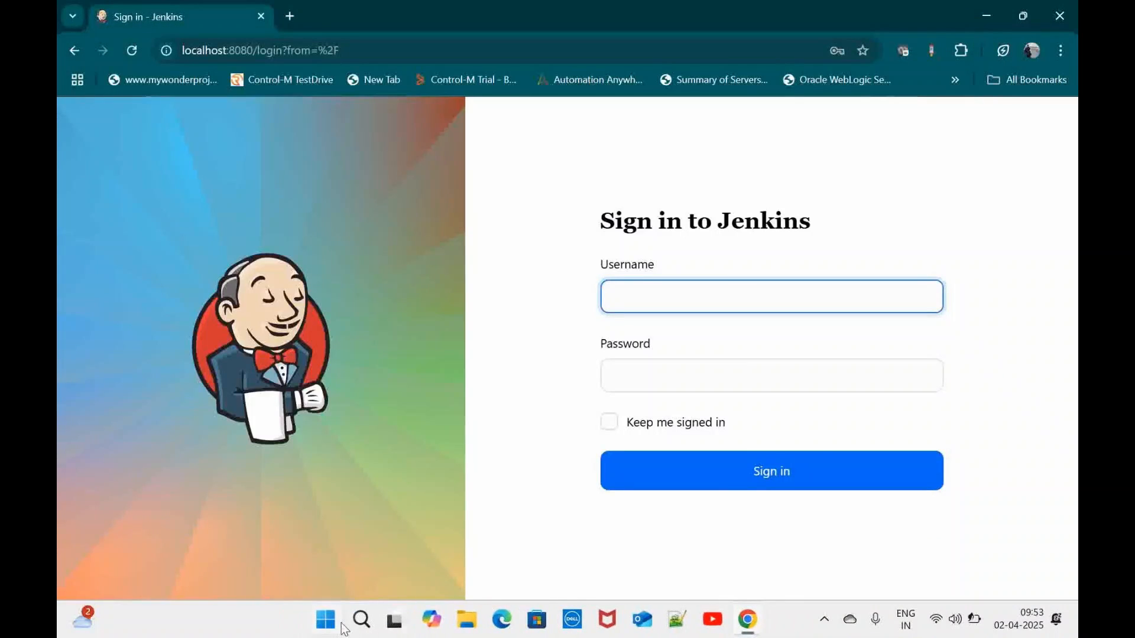
Run Command Prompt as administrator and execute sc query jenkins to check the service state
{"action": "left_click", "coordinate": [329, 621]}
{"action": "type", "text": "coam"}
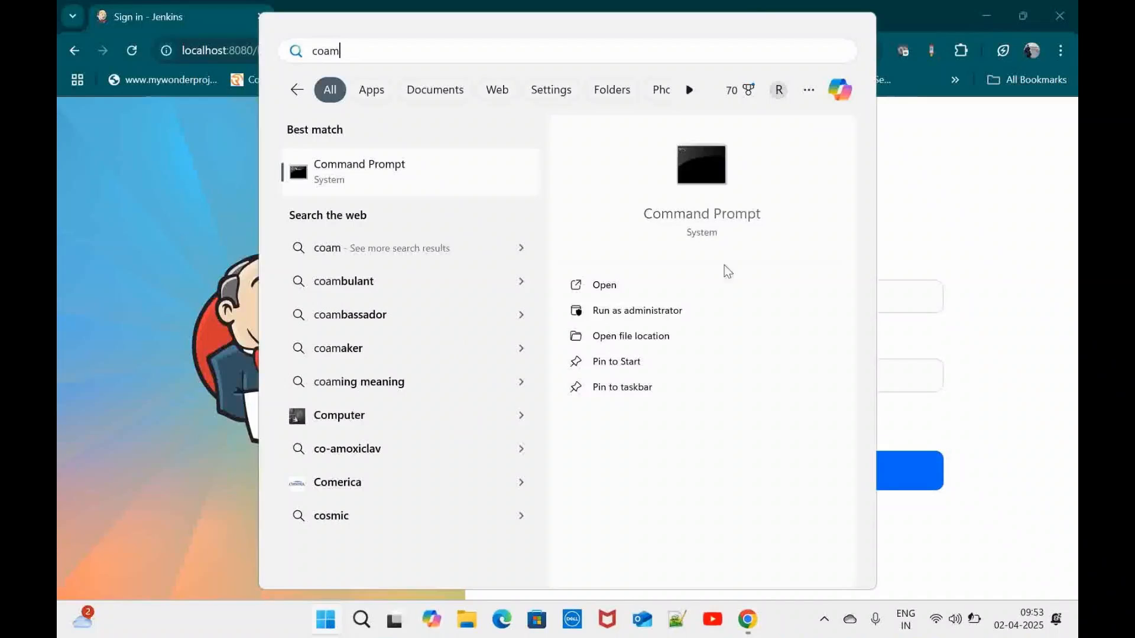
{"action": "left_click", "coordinate": [652, 316]}
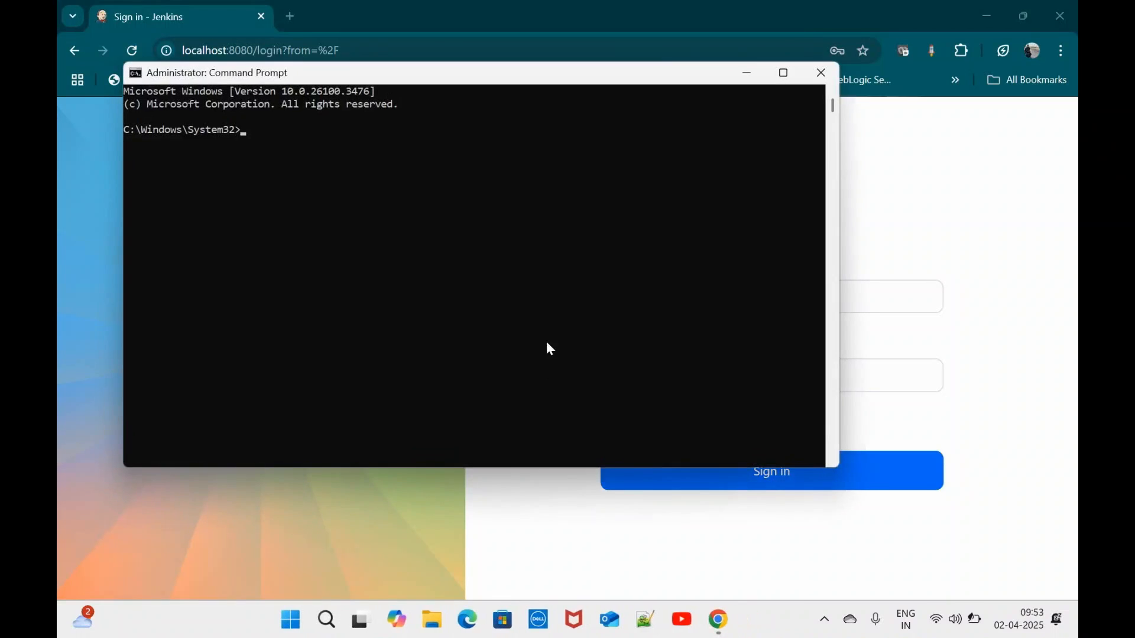
{"action": "type", "text": "sc query"}
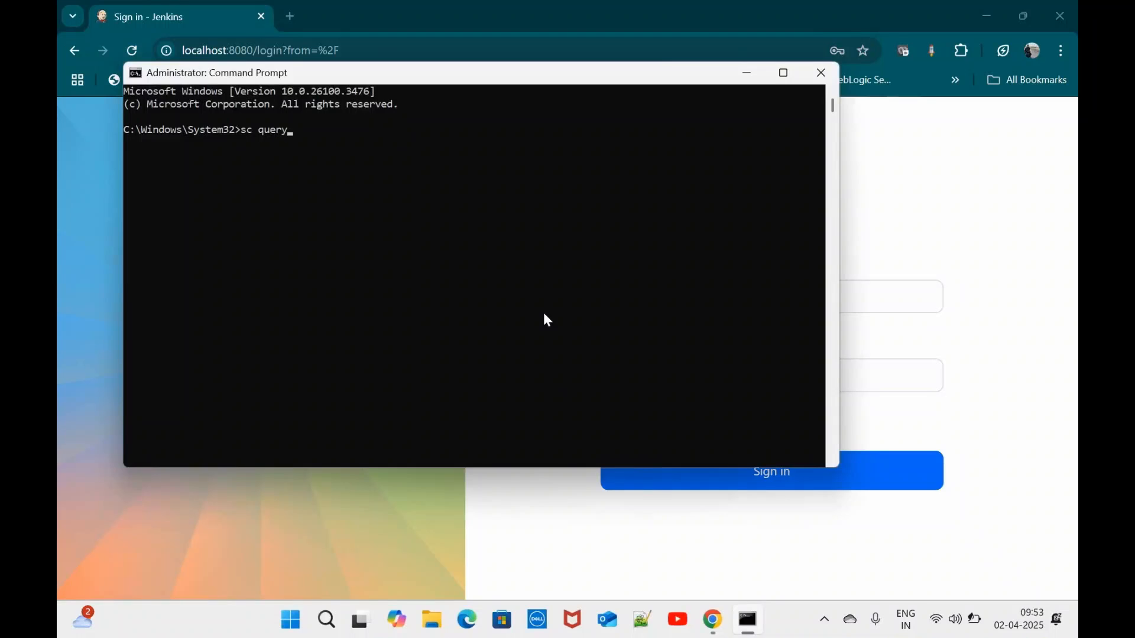
{"action": "type", "text": " jenkins"}
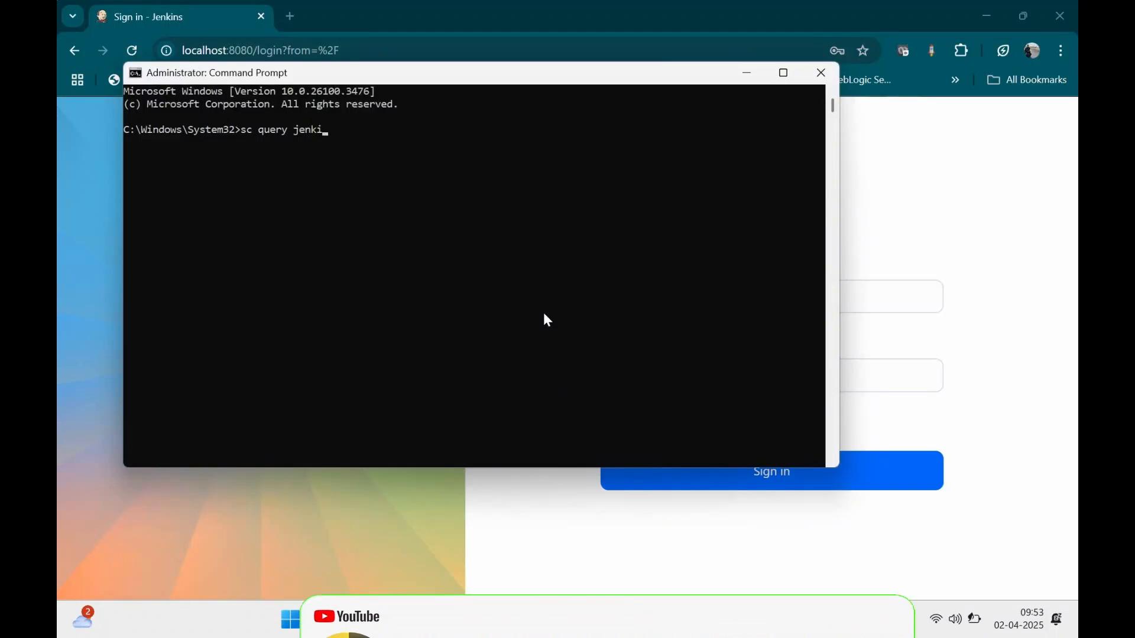
{"action": "key", "text": "Return"}
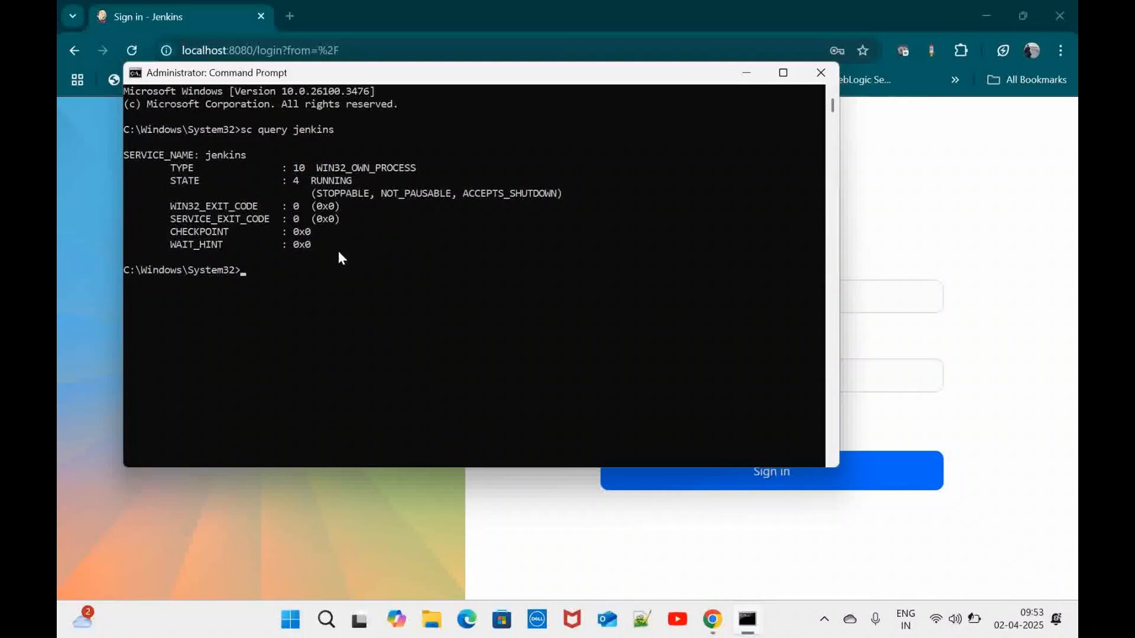
In Chrome, sign in to Jenkins with the admin username and its password
{"action": "left_click", "coordinate": [872, 161]}
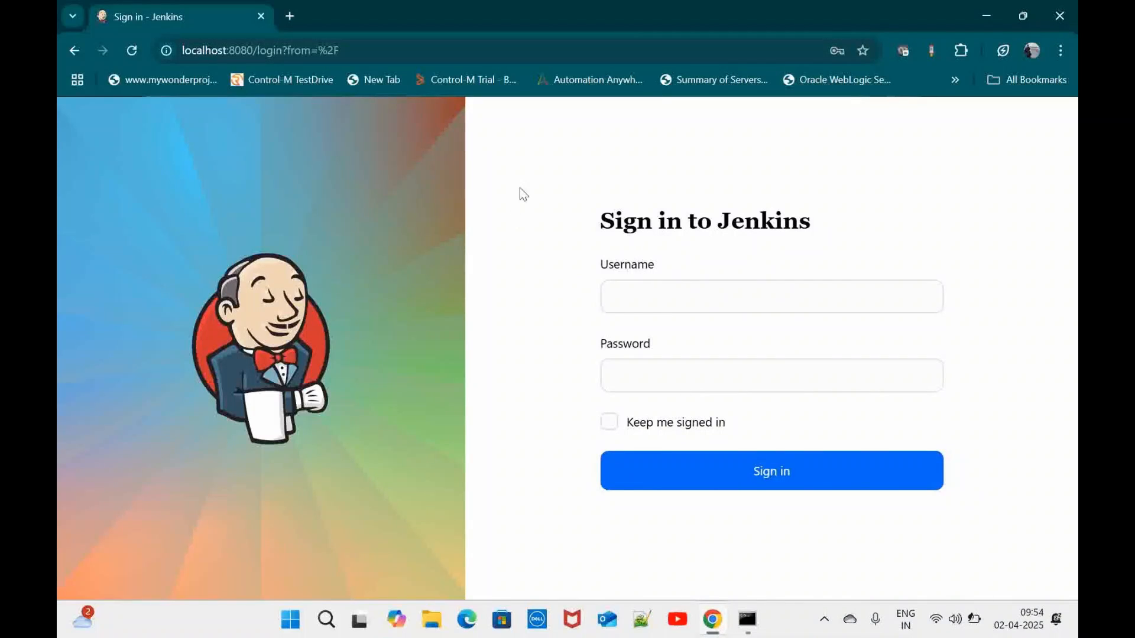
{"action": "left_click", "coordinate": [709, 305]}
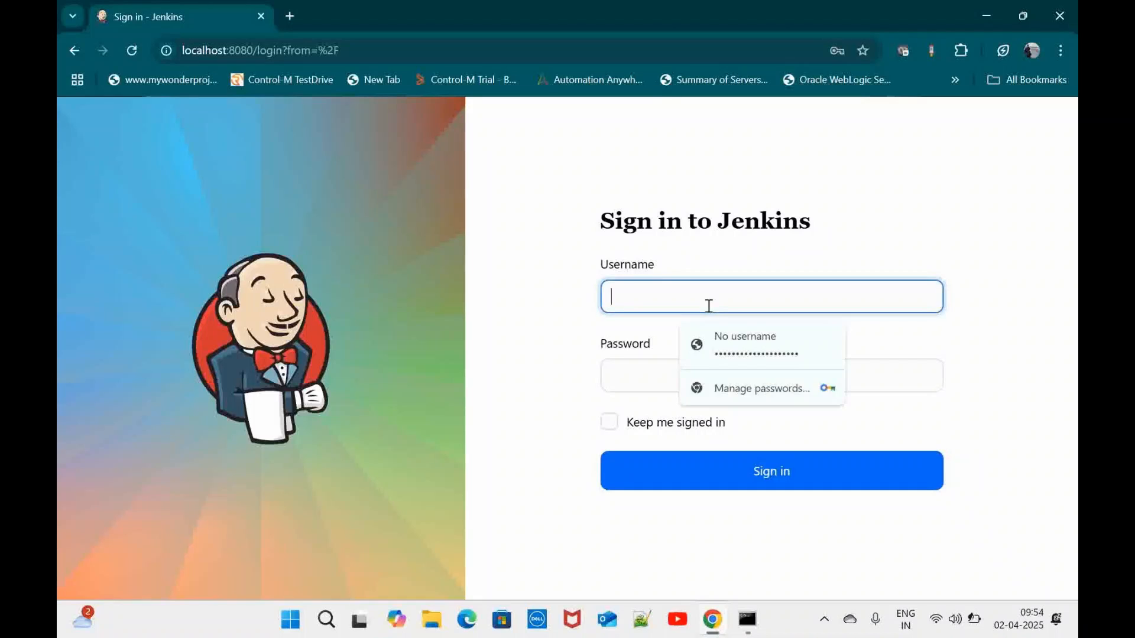
{"action": "type", "text": "admin"}
{"action": "key", "text": "Tab"}
{"action": "type", "text": "ad"}
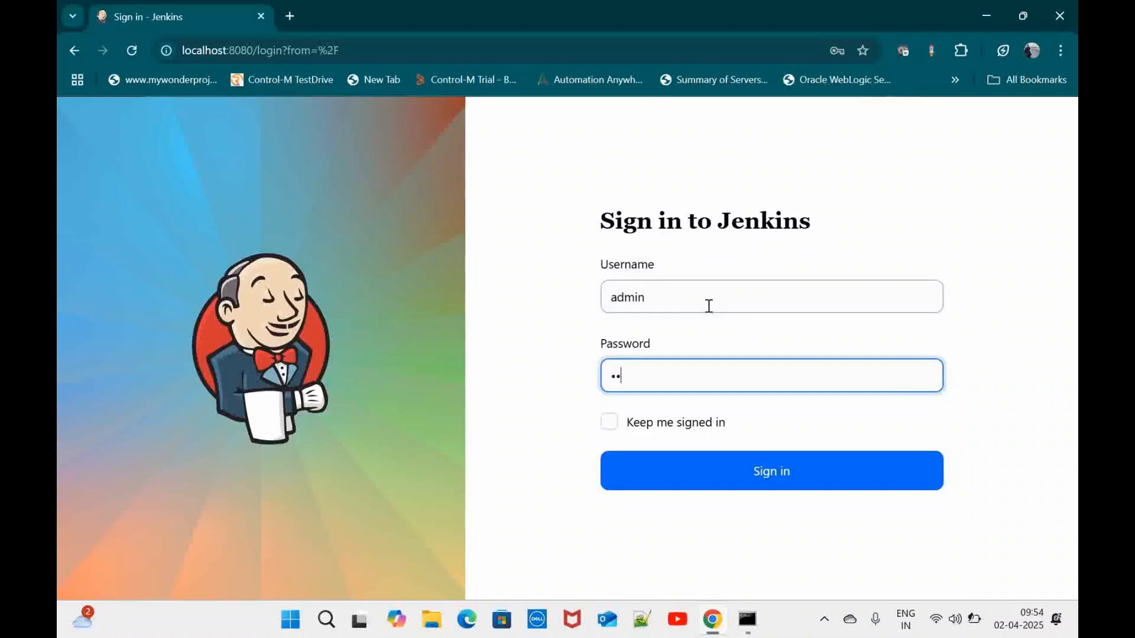
{"action": "type", "text": "min"}
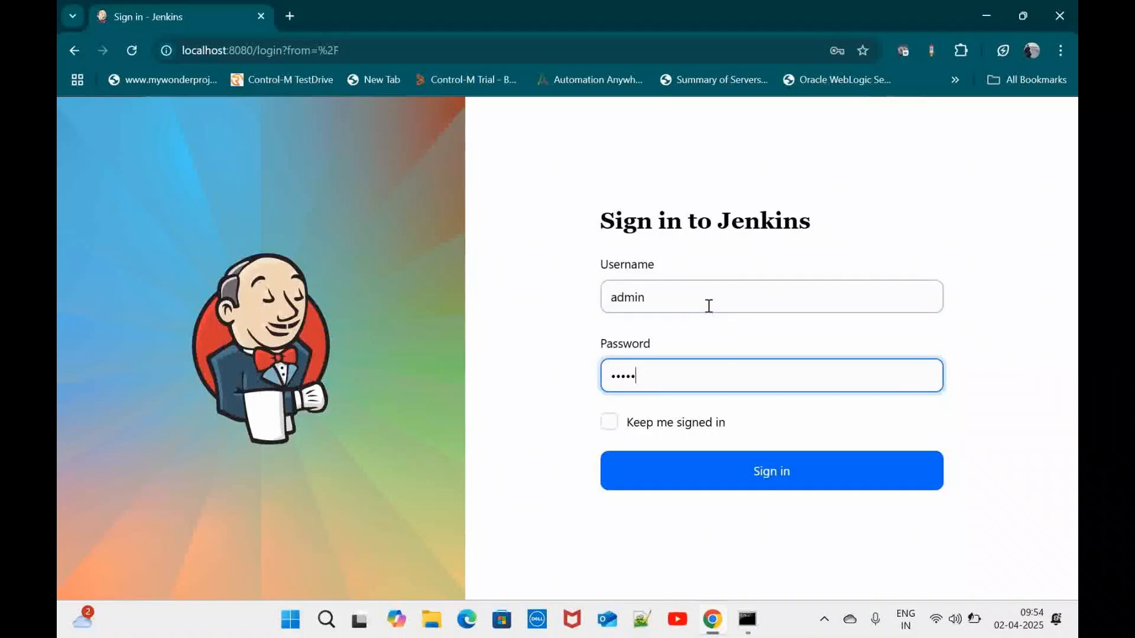
{"action": "left_click", "coordinate": [778, 472]}
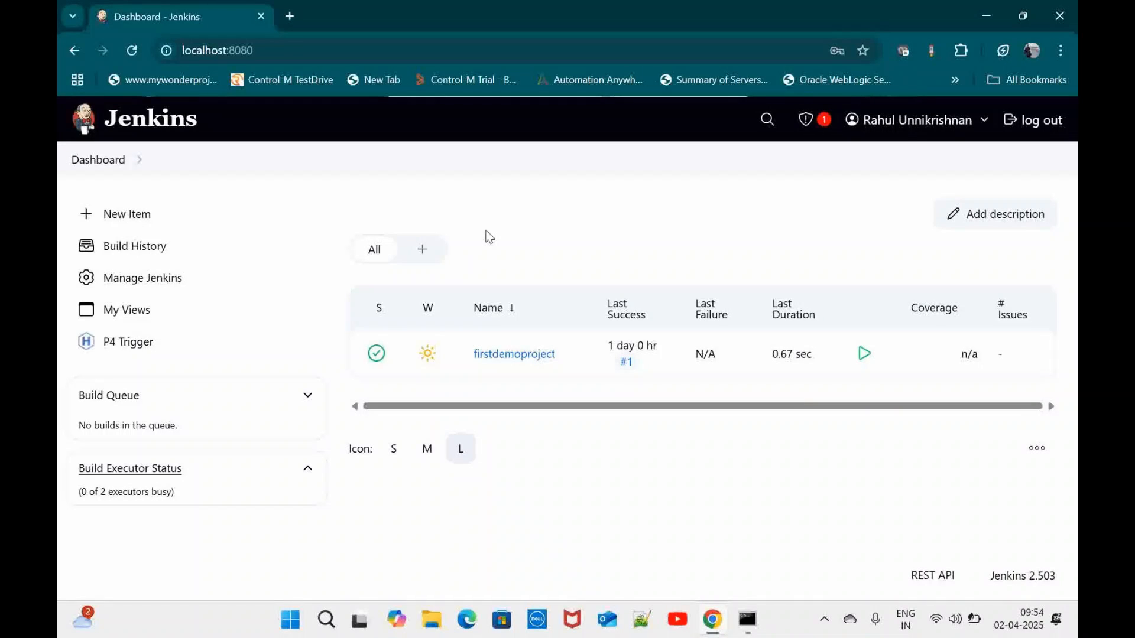
In Manage Jenkins > Security, choose Role-Based Strategy under Authorization and save
{"action": "left_click", "coordinate": [173, 280]}
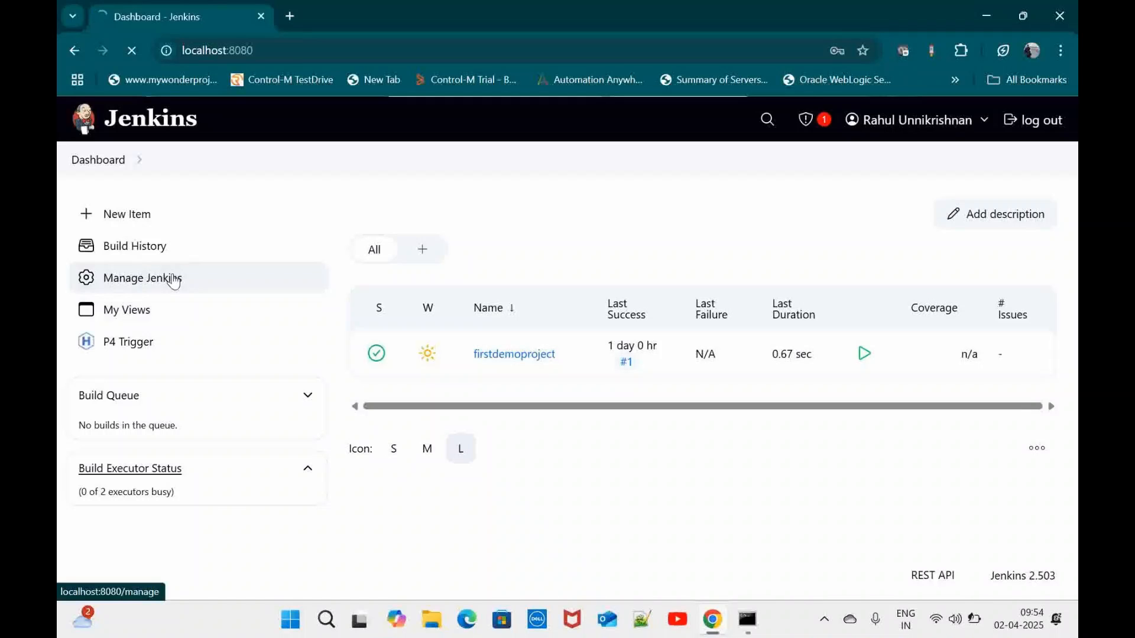
{"action": "scroll", "coordinate": [572, 455], "scroll_direction": "down", "scroll_amount": 3}
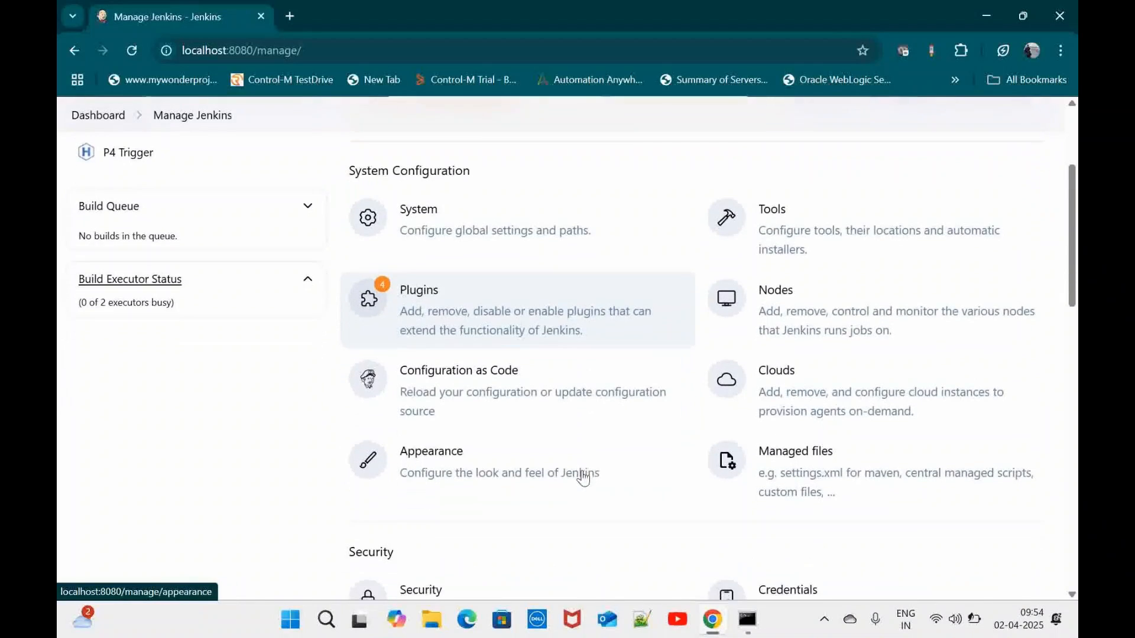
{"action": "scroll", "coordinate": [583, 477], "scroll_direction": "down", "scroll_amount": 3}
{"action": "left_click", "coordinate": [417, 418]}
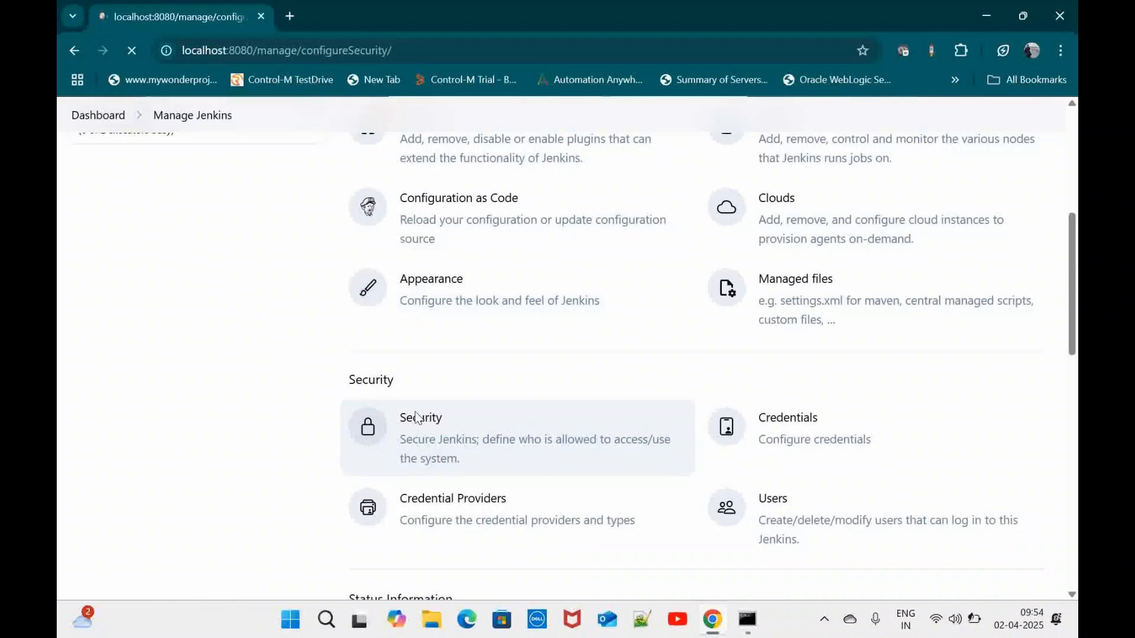
{"action": "scroll", "coordinate": [415, 411], "scroll_direction": "down", "scroll_amount": 4}
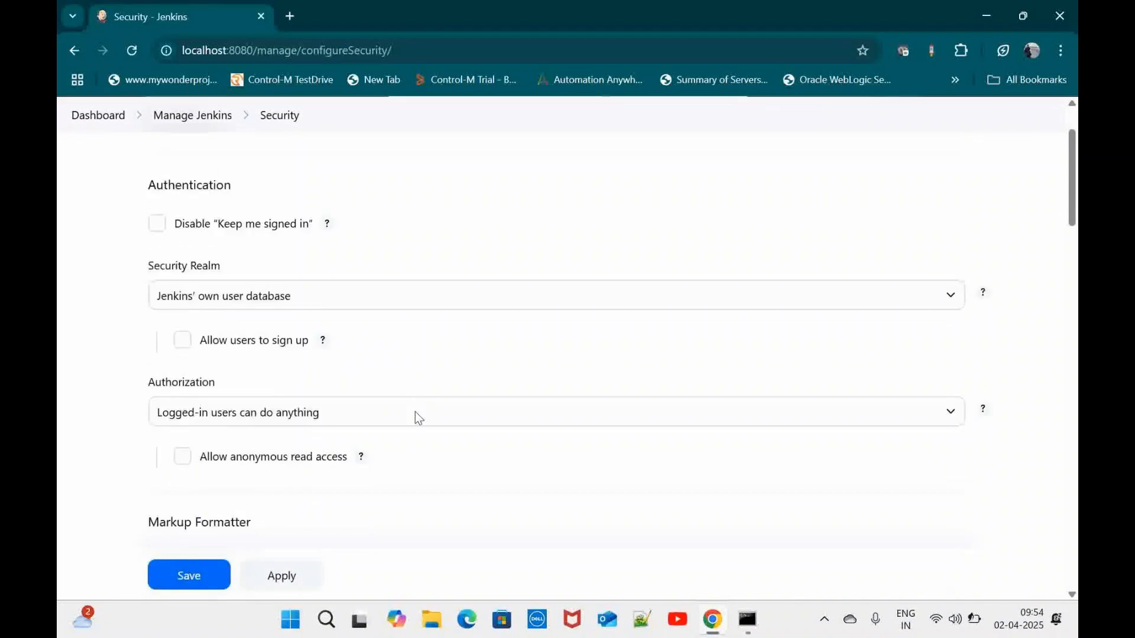
{"action": "scroll", "coordinate": [415, 411], "scroll_direction": "up", "scroll_amount": 2}
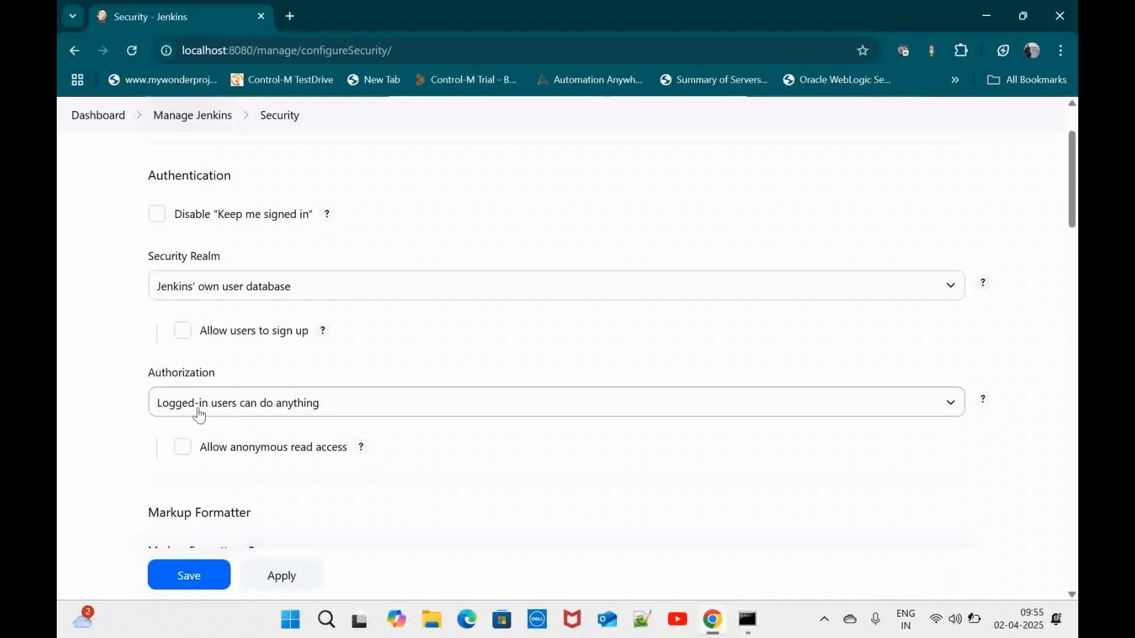
{"action": "left_click", "coordinate": [309, 404]}
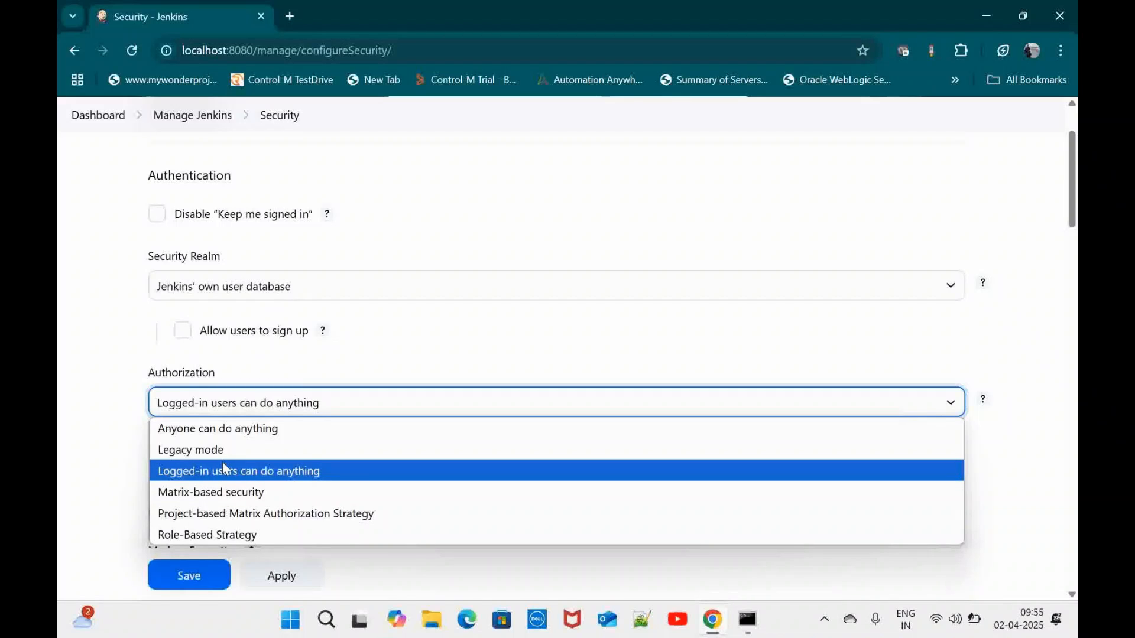
{"action": "left_click", "coordinate": [196, 536]}
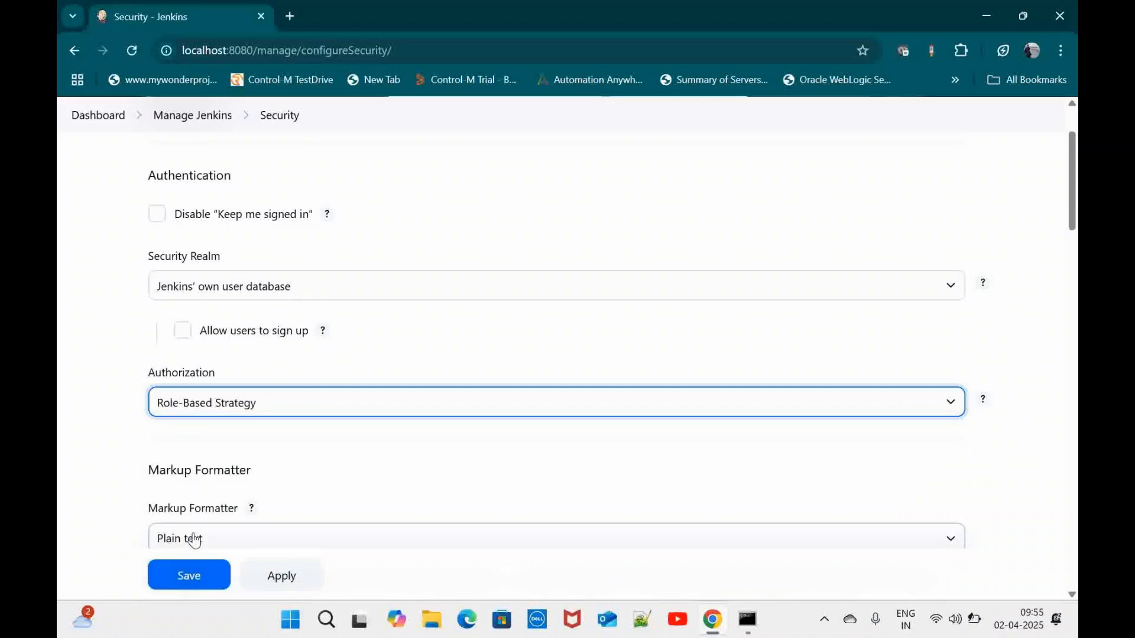
{"action": "left_click", "coordinate": [190, 588]}
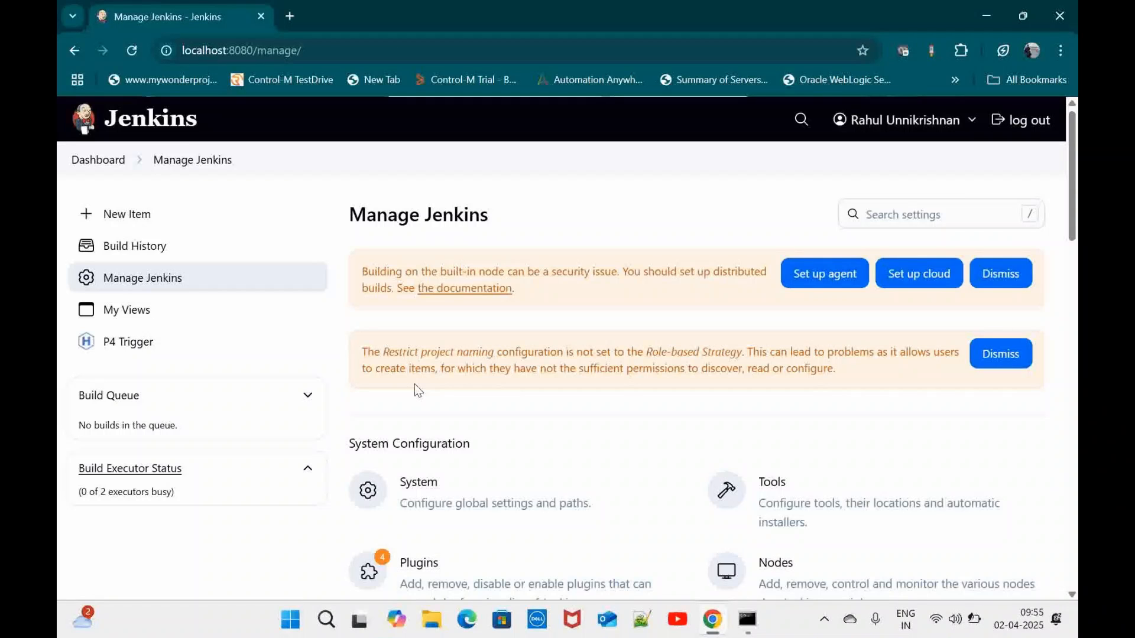
{"action": "scroll", "coordinate": [413, 384], "scroll_direction": "down", "scroll_amount": 3}
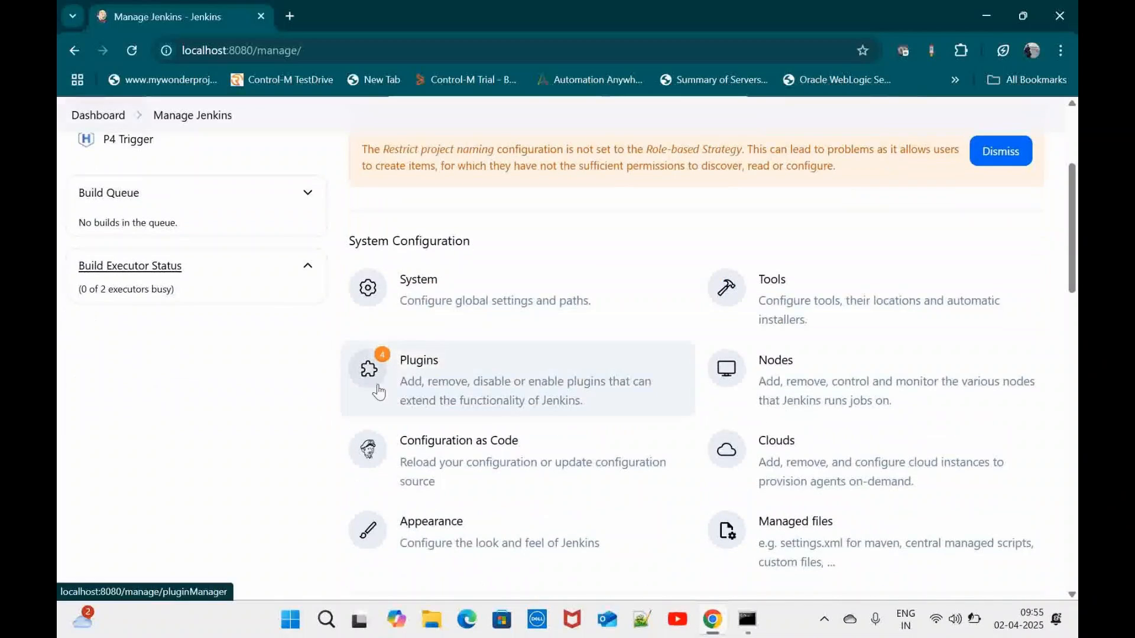
{"action": "left_click", "coordinate": [412, 373]}
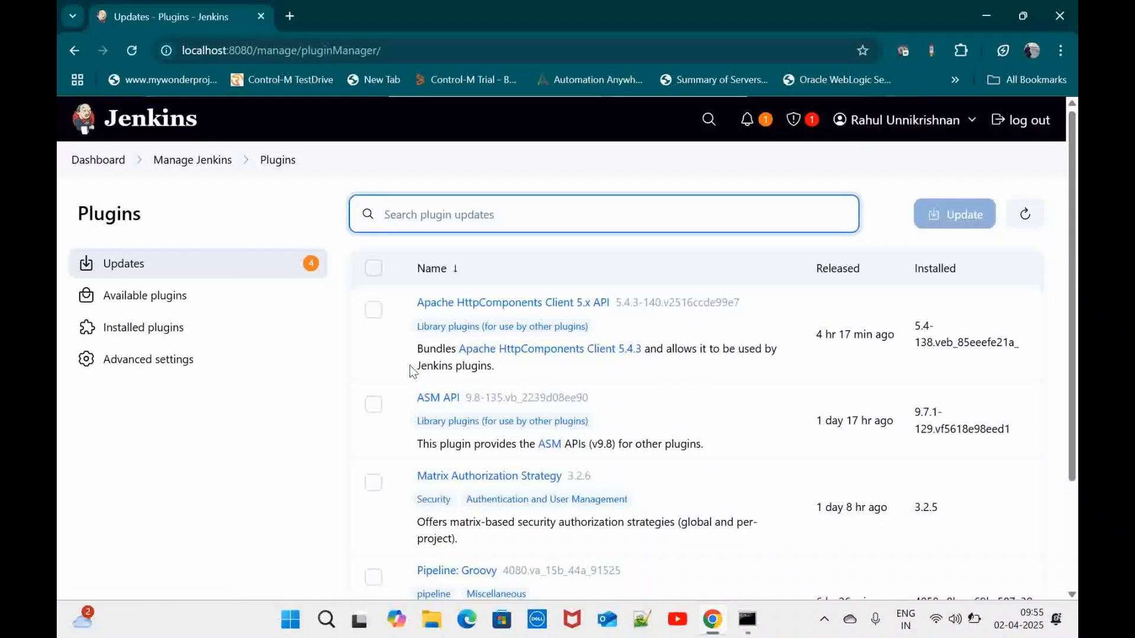
{"action": "left_click", "coordinate": [173, 308]}
{"action": "type", "text": "role"}
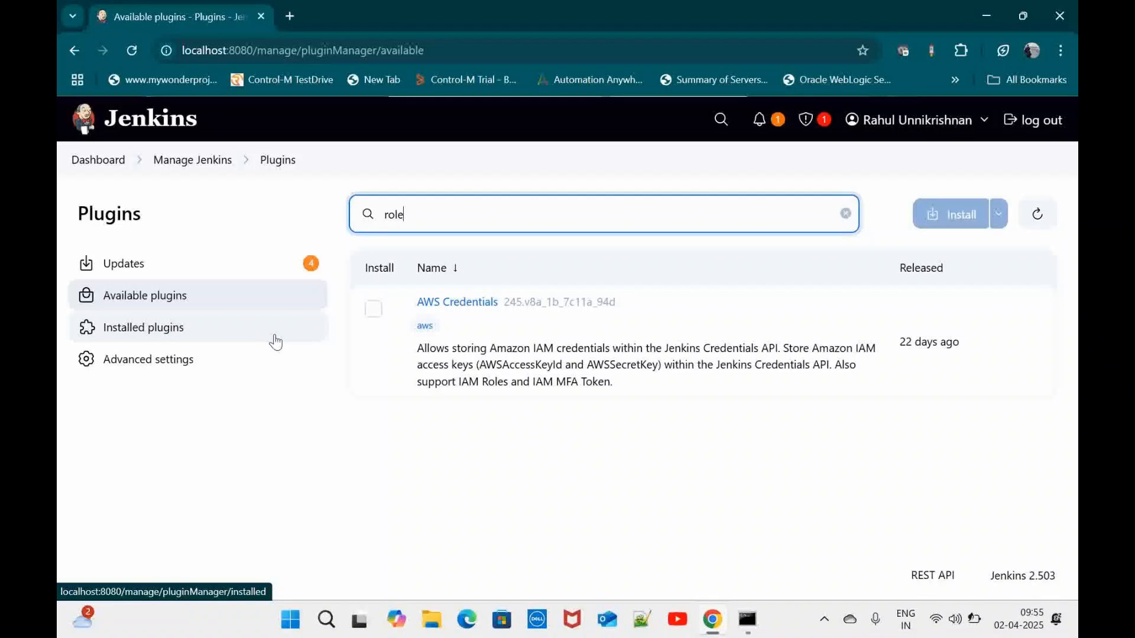
{"action": "left_click", "coordinate": [189, 331]}
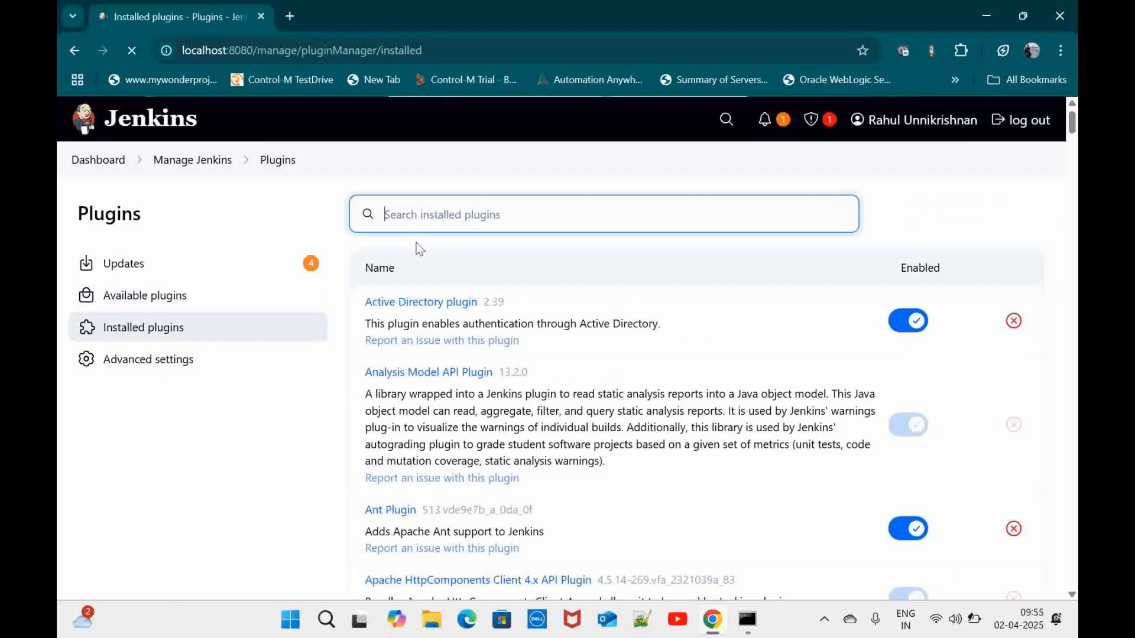
{"action": "type", "text": "role"}
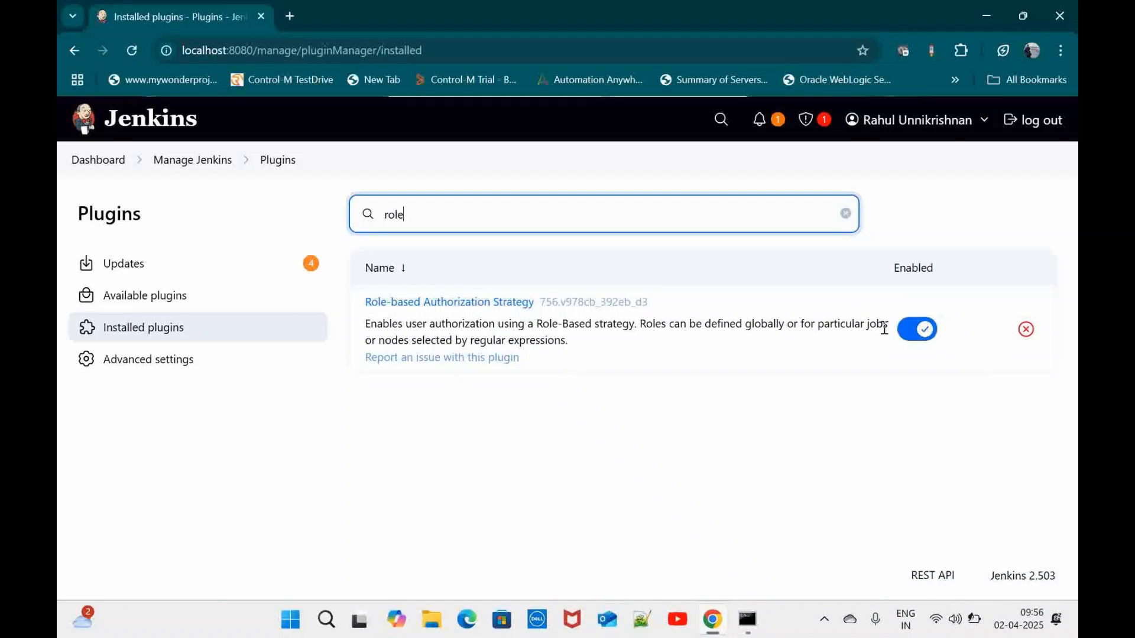
{"action": "left_click", "coordinate": [199, 171]}
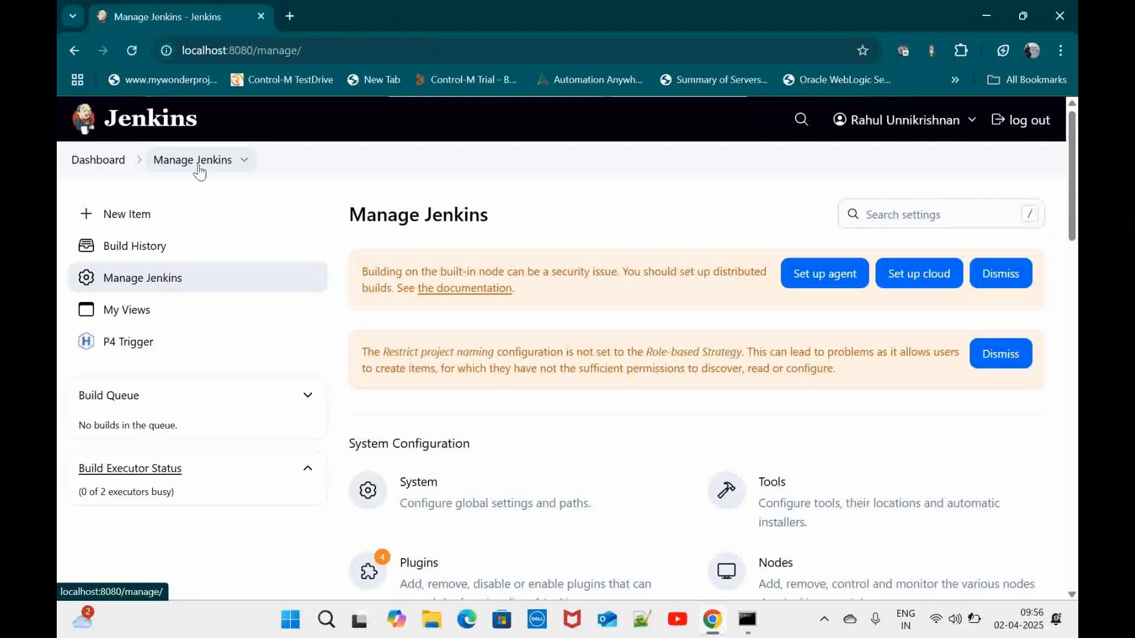
Open the Jenkins Users list and start the Create User form
{"action": "scroll", "coordinate": [553, 402], "scroll_direction": "down", "scroll_amount": 2}
{"action": "scroll", "coordinate": [555, 403], "scroll_direction": "up", "scroll_amount": 2}
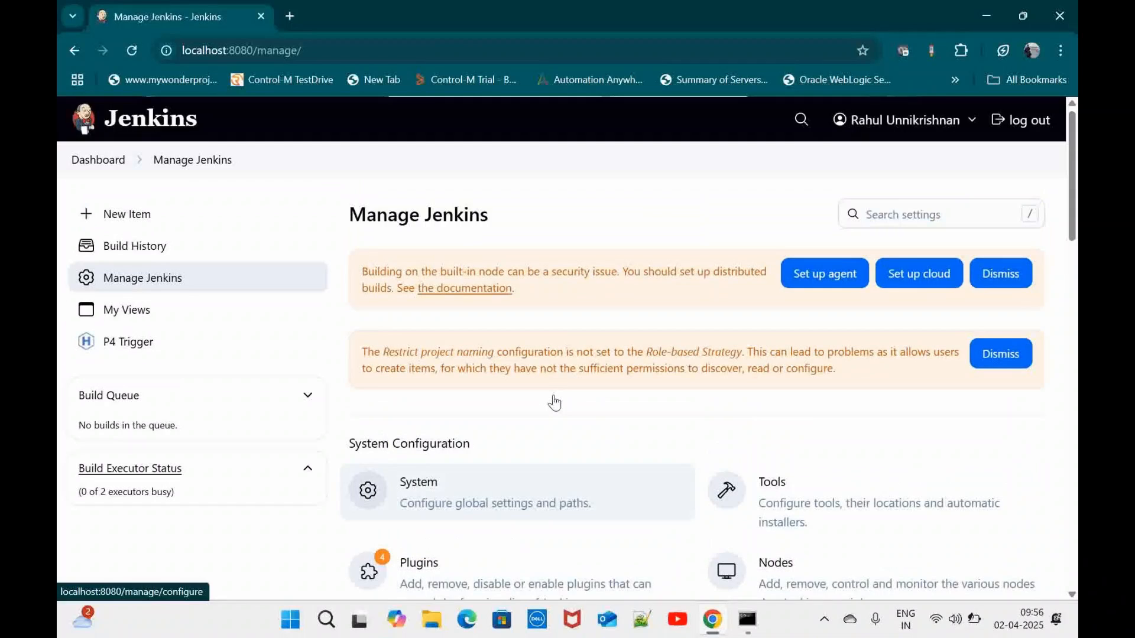
{"action": "scroll", "coordinate": [554, 396], "scroll_direction": "down", "scroll_amount": 3}
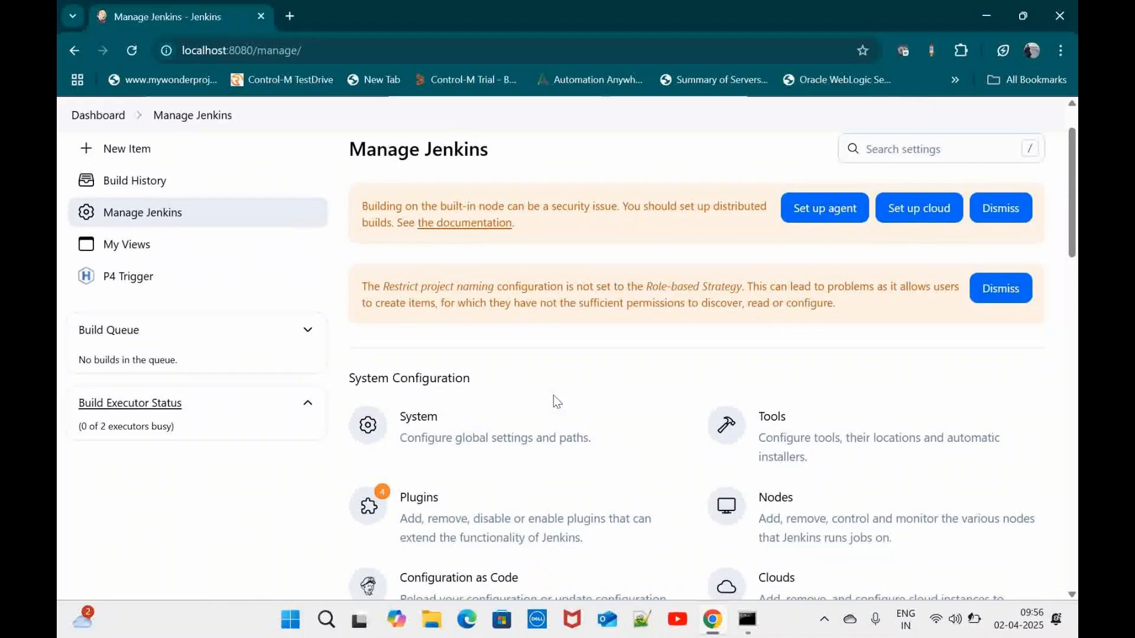
{"action": "scroll", "coordinate": [553, 395], "scroll_direction": "down", "scroll_amount": 5}
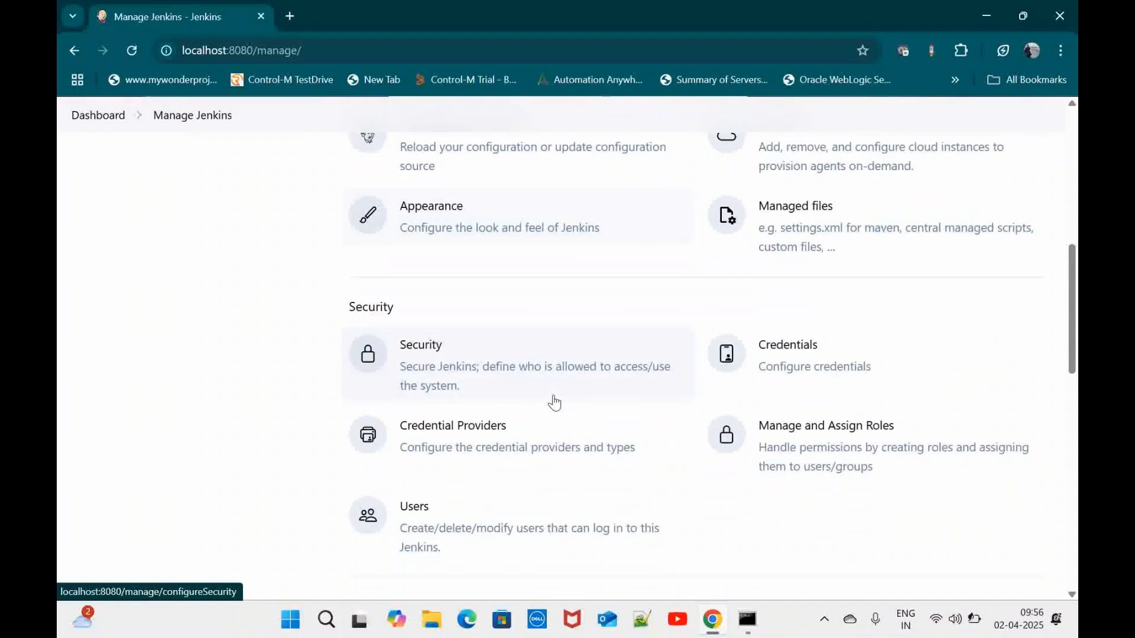
{"action": "scroll", "coordinate": [556, 401], "scroll_direction": "down", "scroll_amount": 1}
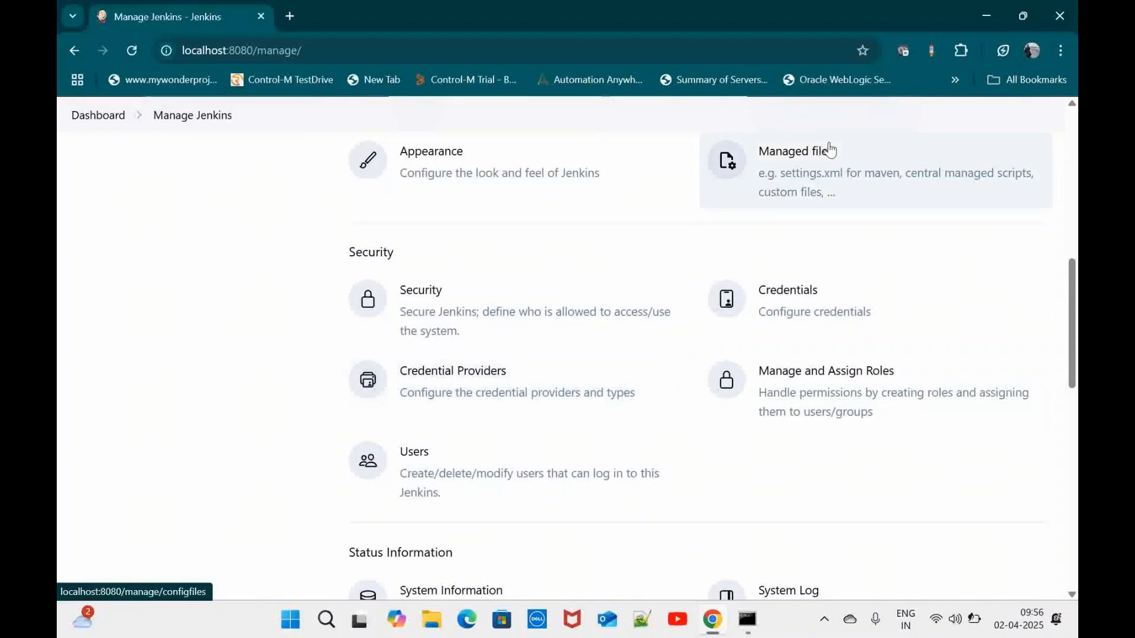
{"action": "scroll", "coordinate": [615, 257], "scroll_direction": "down", "scroll_amount": 2}
{"action": "scroll", "coordinate": [613, 258], "scroll_direction": "up", "scroll_amount": 1}
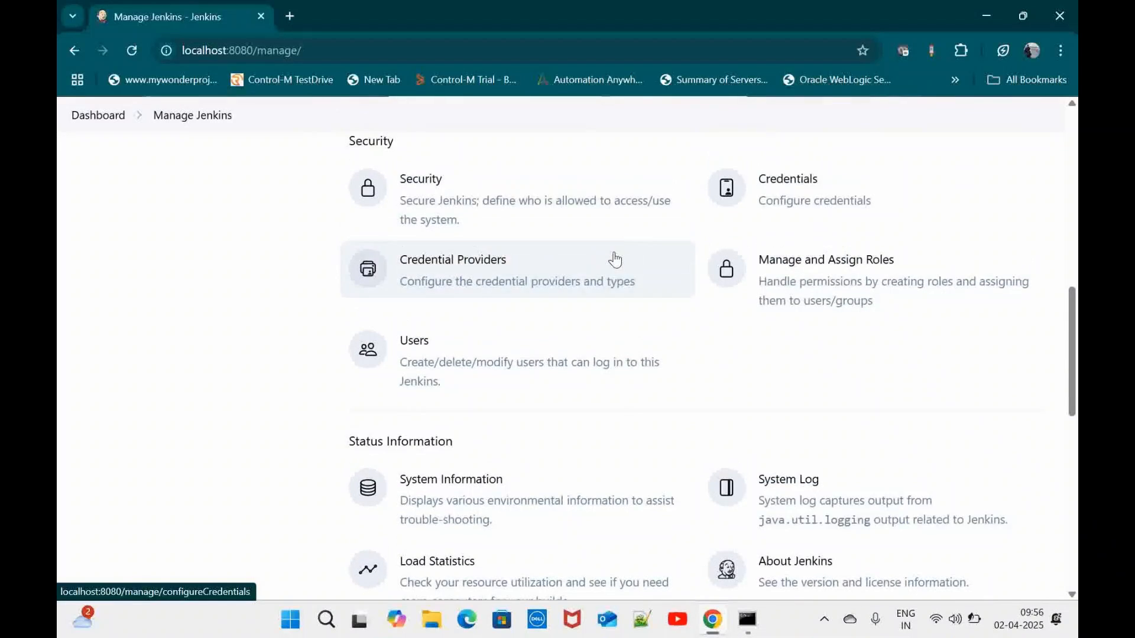
{"action": "left_click", "coordinate": [445, 424]}
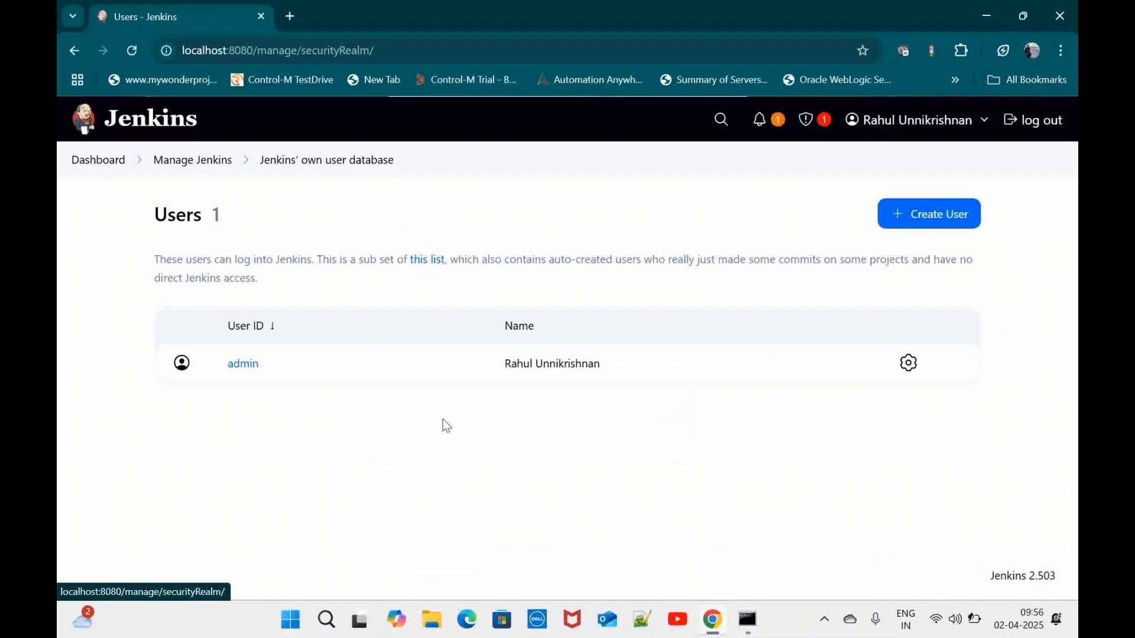
{"action": "left_click", "coordinate": [928, 217]}
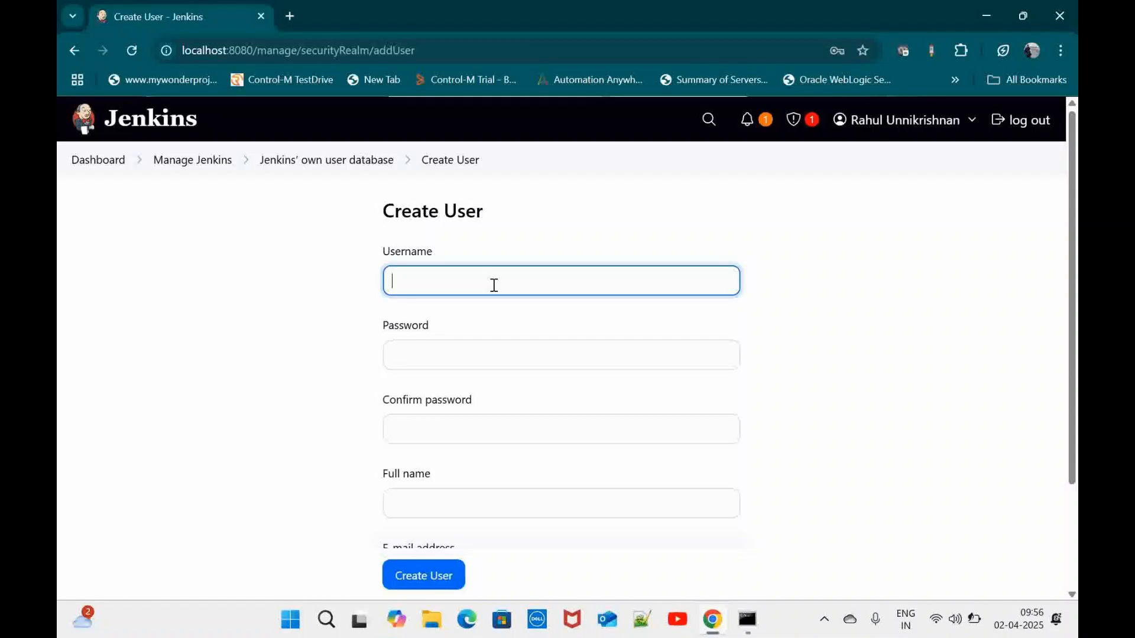
Enter username autobotdeveloper and fill both password fields with a matching password
{"action": "type", "text": "devel"}
{"action": "key", "text": "BackSpace"}
{"action": "key", "text": "BackSpace"}
{"action": "key", "text": "BackSpace"}
{"action": "key", "text": "BackSpace"}
{"action": "type", "text": "autobotd"}
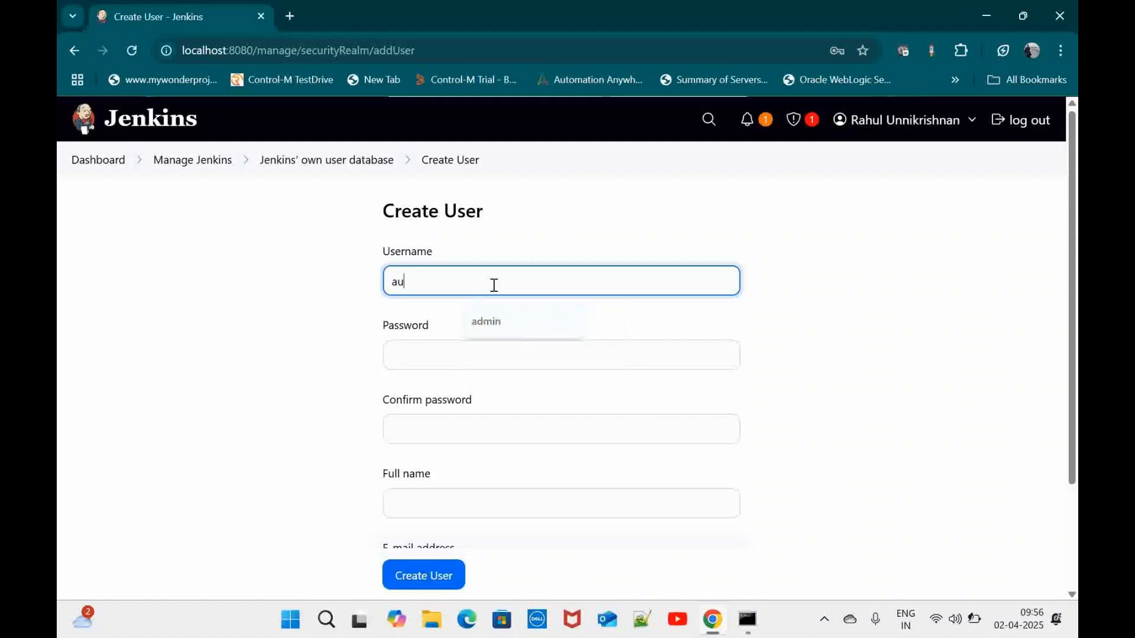
{"action": "type", "text": "oper"}
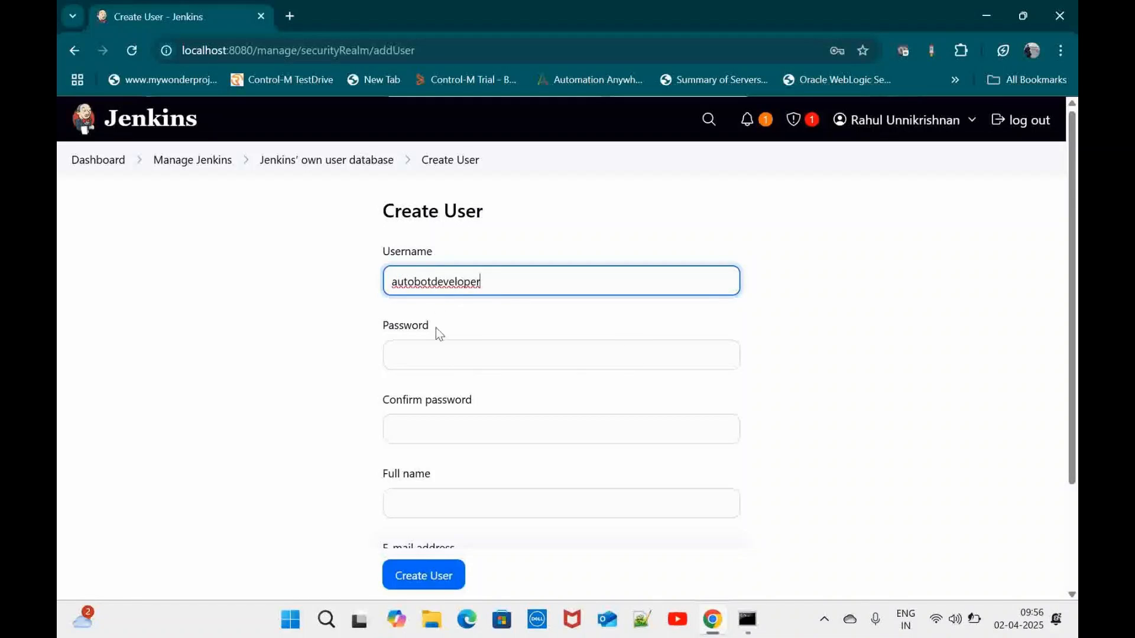
{"action": "left_click", "coordinate": [421, 362]}
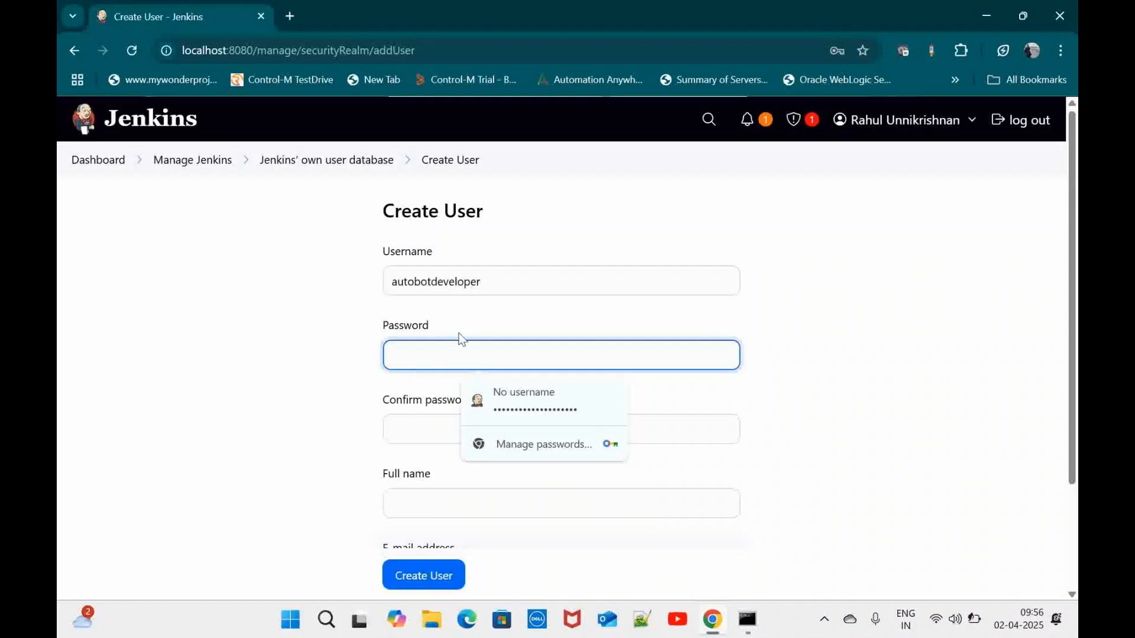
{"action": "left_click_drag", "start_coordinate": [489, 278], "coordinate": [345, 275]}
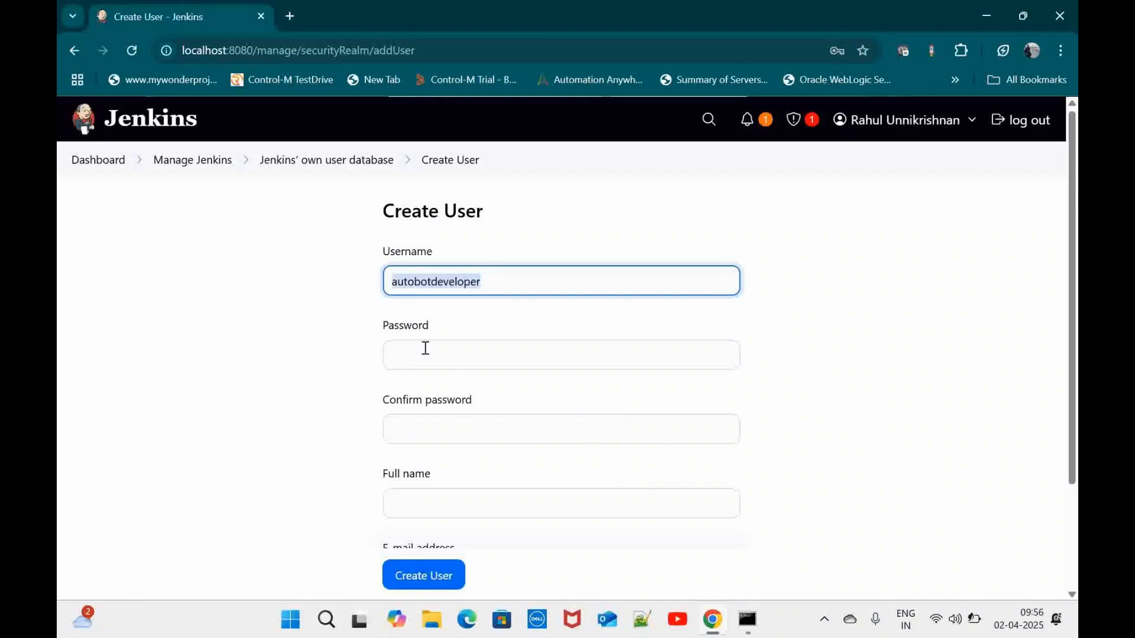
{"action": "left_click", "coordinate": [453, 361]}
{"action": "key", "text": "ctrl+v"}
{"action": "left_click", "coordinate": [442, 438]}
{"action": "key", "text": "ctrl+v"}
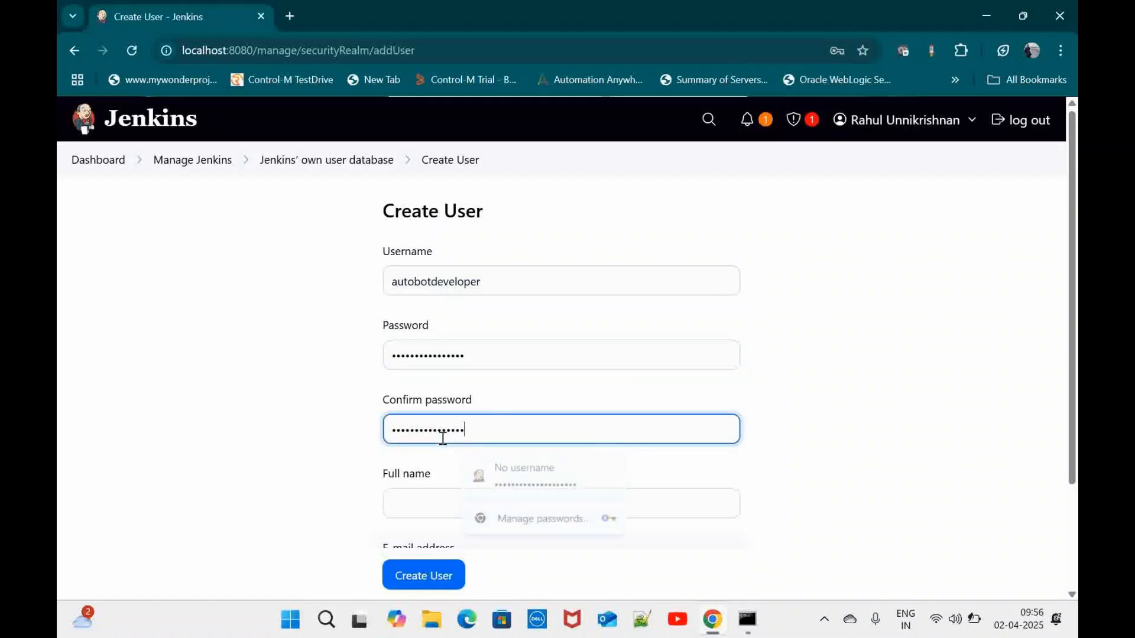
Set full name 'autobot developer', fill the e-mail address, and create the user
{"action": "scroll", "coordinate": [447, 478], "scroll_direction": "down", "scroll_amount": 2}
{"action": "left_click", "coordinate": [442, 398]}
{"action": "type", "text": "a"}
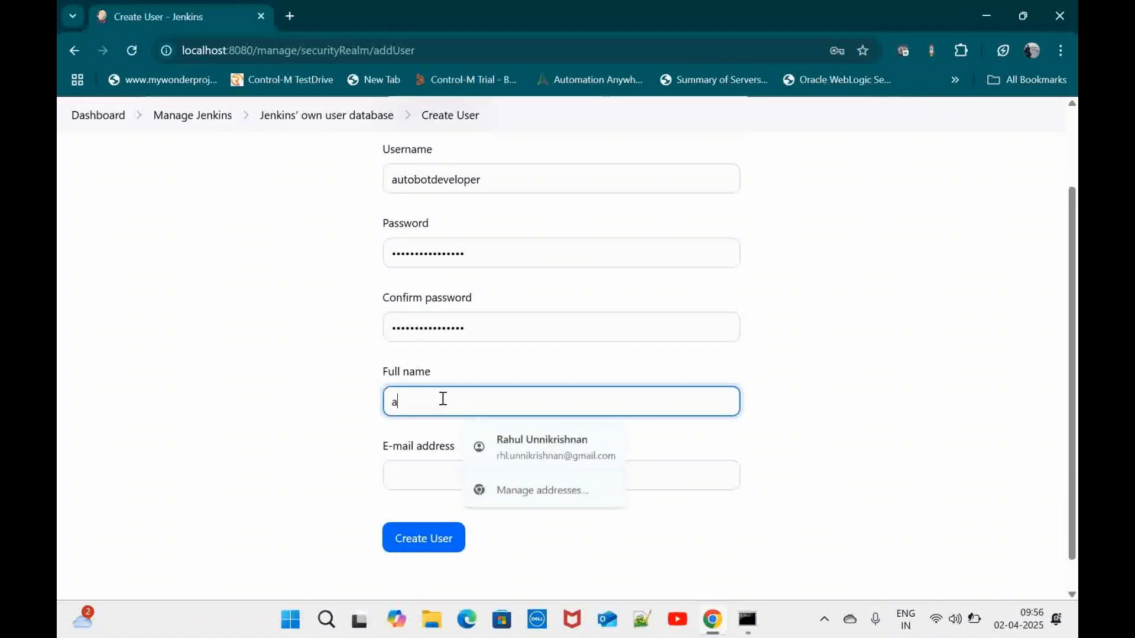
{"action": "type", "text": "utobot develop"}
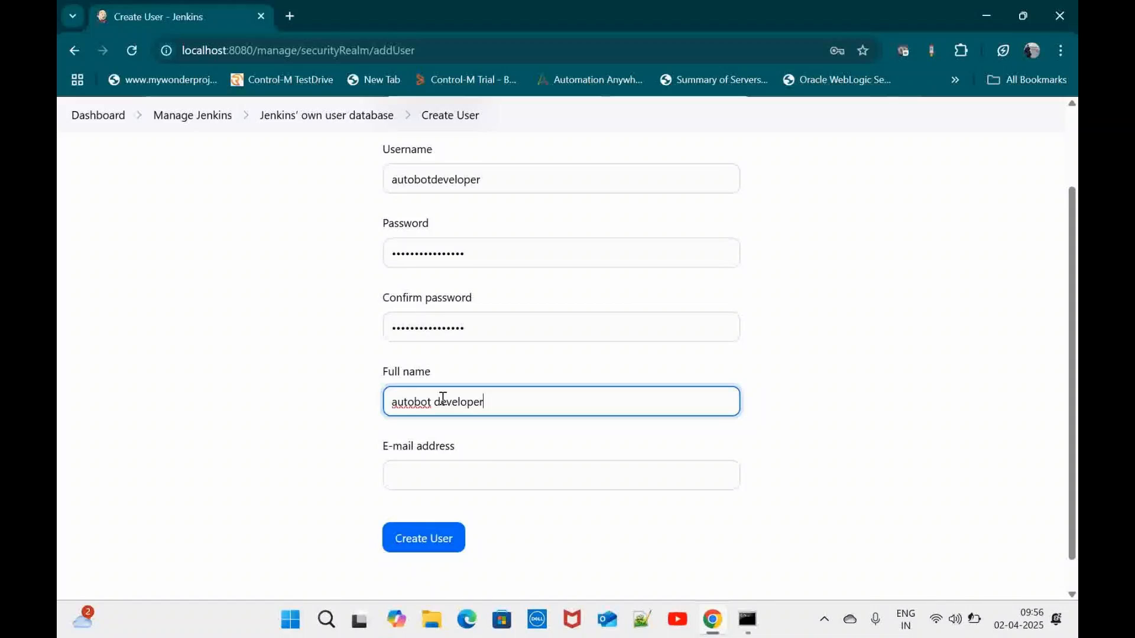
{"action": "type", "text": "er"}
{"action": "left_click", "coordinate": [483, 473]}
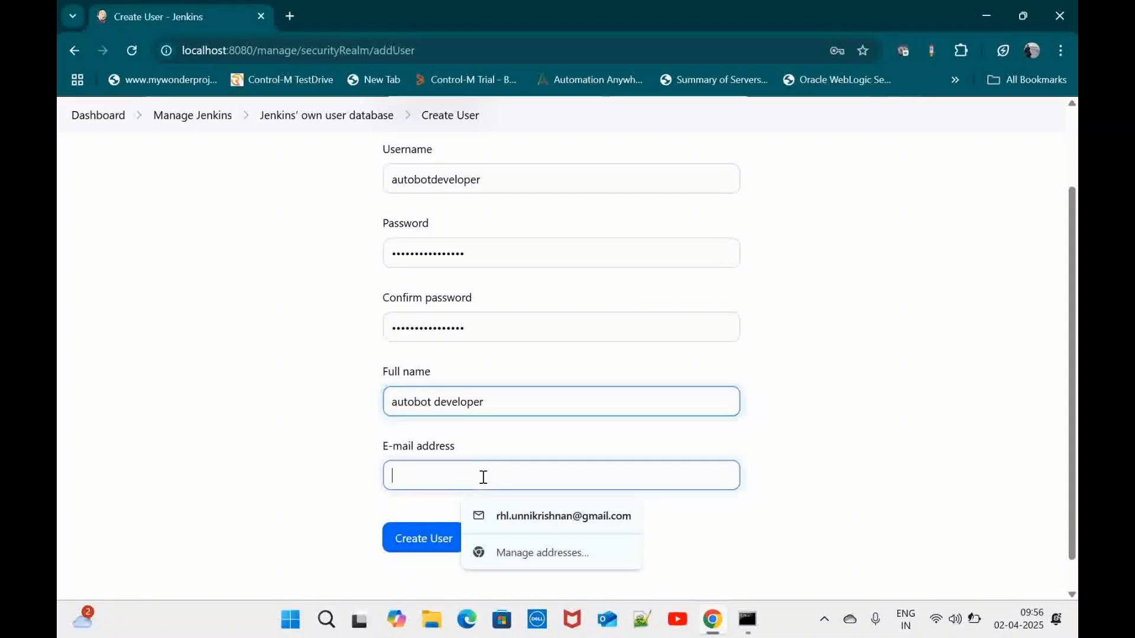
{"action": "left_click", "coordinate": [538, 515]}
{"action": "scroll", "coordinate": [538, 531], "scroll_direction": "down", "scroll_amount": 1}
{"action": "left_click", "coordinate": [449, 510]}
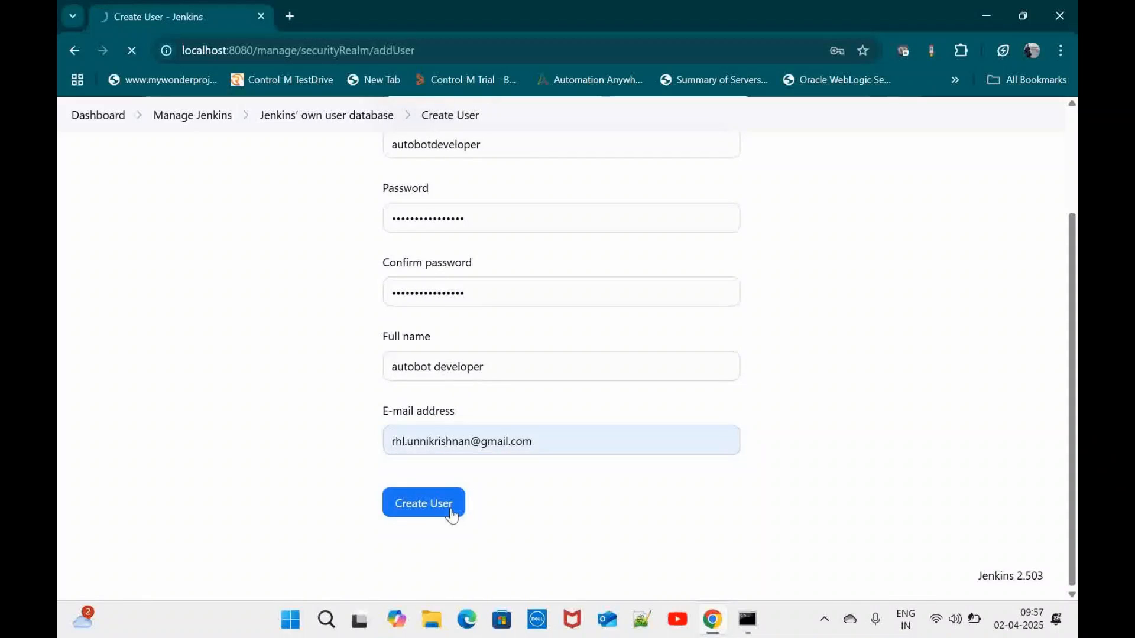
{"action": "left_click", "coordinate": [935, 227]}
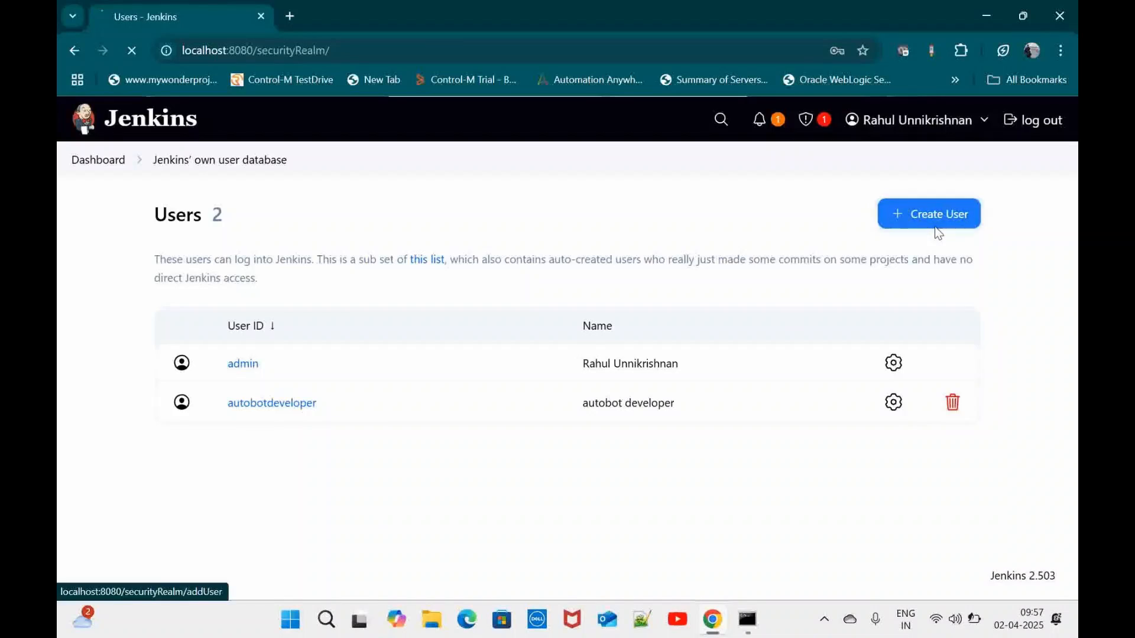
{"action": "type", "text": "aut"}
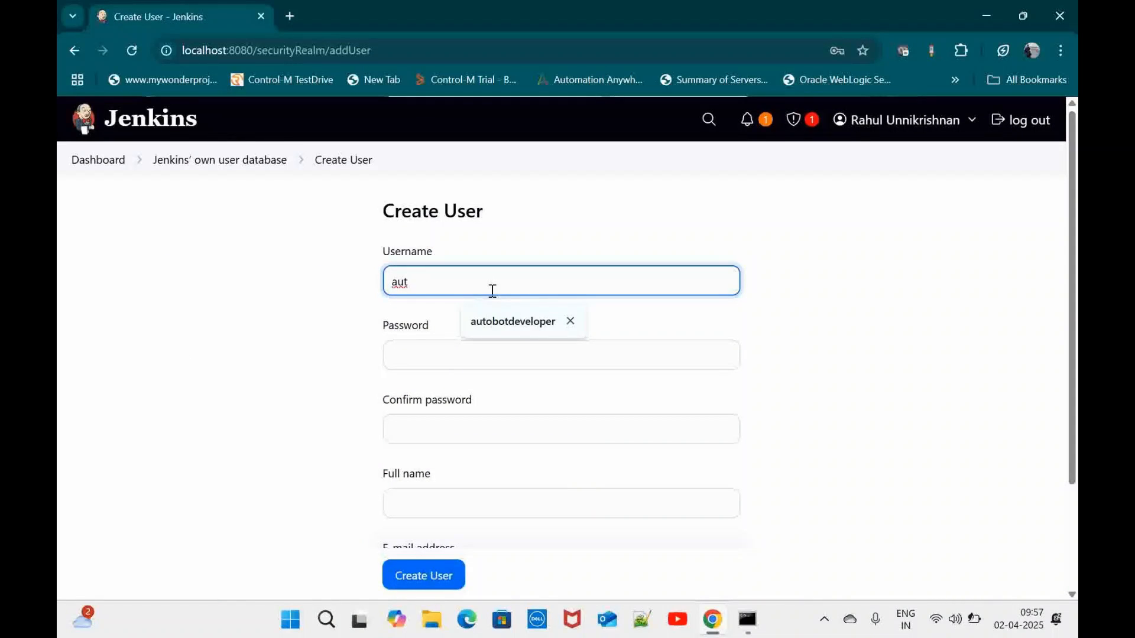
{"action": "type", "text": "obottester"}
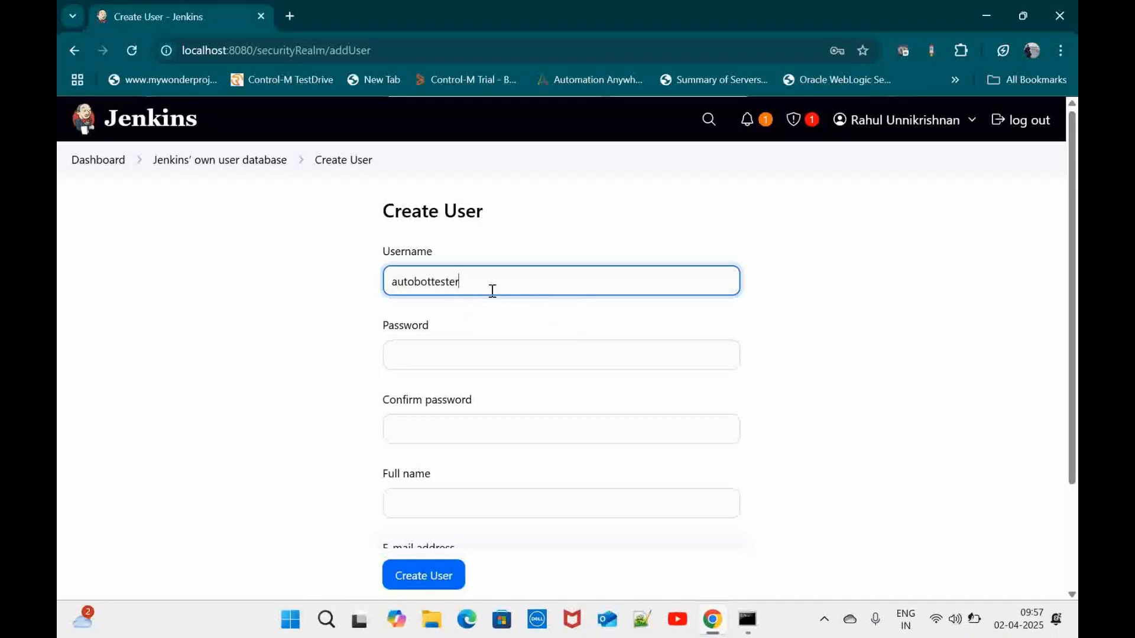
{"action": "key", "text": "ctrl+a"}
{"action": "key", "text": "ctrl+c"}
{"action": "left_click", "coordinate": [451, 358]}
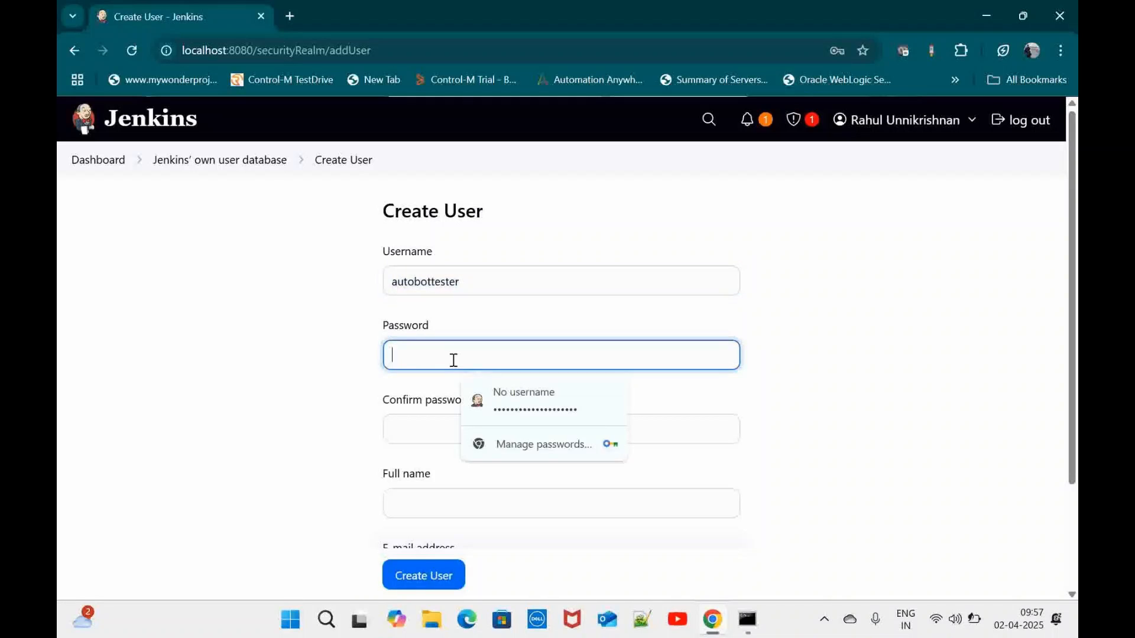
{"action": "key", "text": "ctrl+v"}
{"action": "left_click", "coordinate": [454, 425]}
{"action": "key", "text": "ctrl+v"}
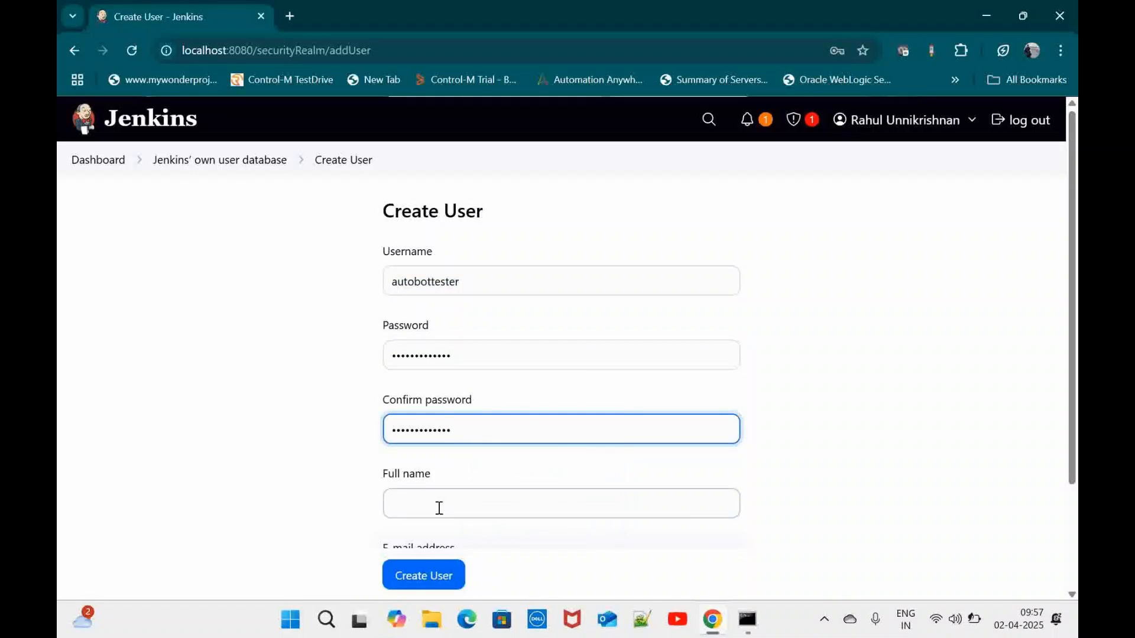
Set full name 'autobot tester', fill the e-mail address, and create the user
{"action": "left_click", "coordinate": [439, 509]}
{"action": "key", "text": "ctrl+v"}
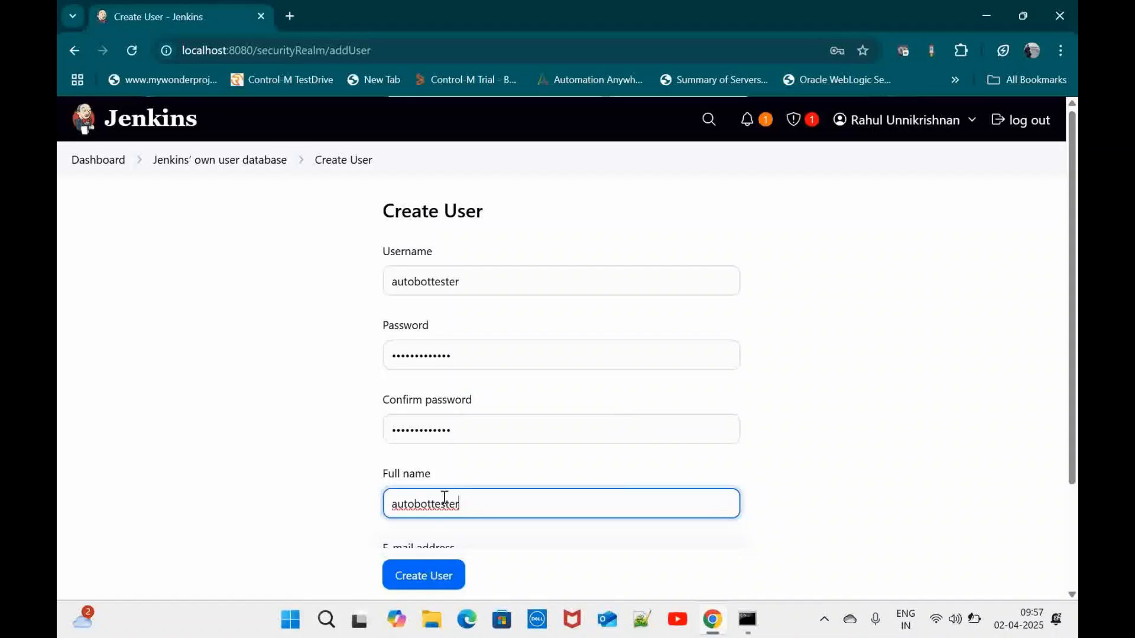
{"action": "scroll", "coordinate": [448, 444], "scroll_direction": "down", "scroll_amount": 1}
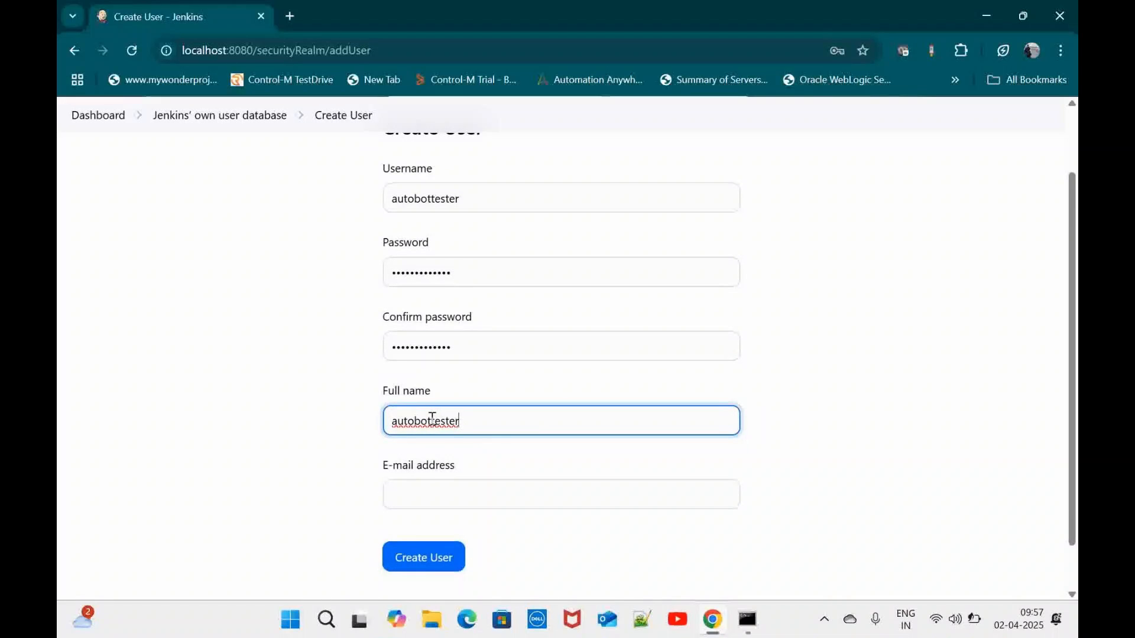
{"action": "left_click", "coordinate": [432, 420]}
{"action": "left_click", "coordinate": [443, 505]}
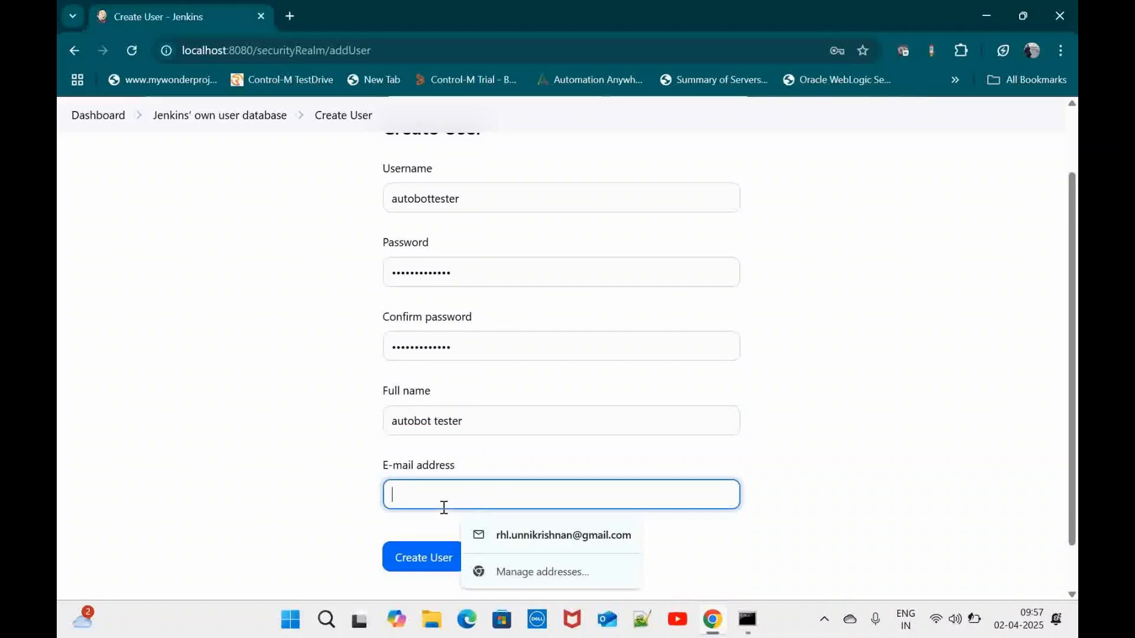
{"action": "left_click", "coordinate": [522, 535]}
{"action": "left_click", "coordinate": [426, 566]}
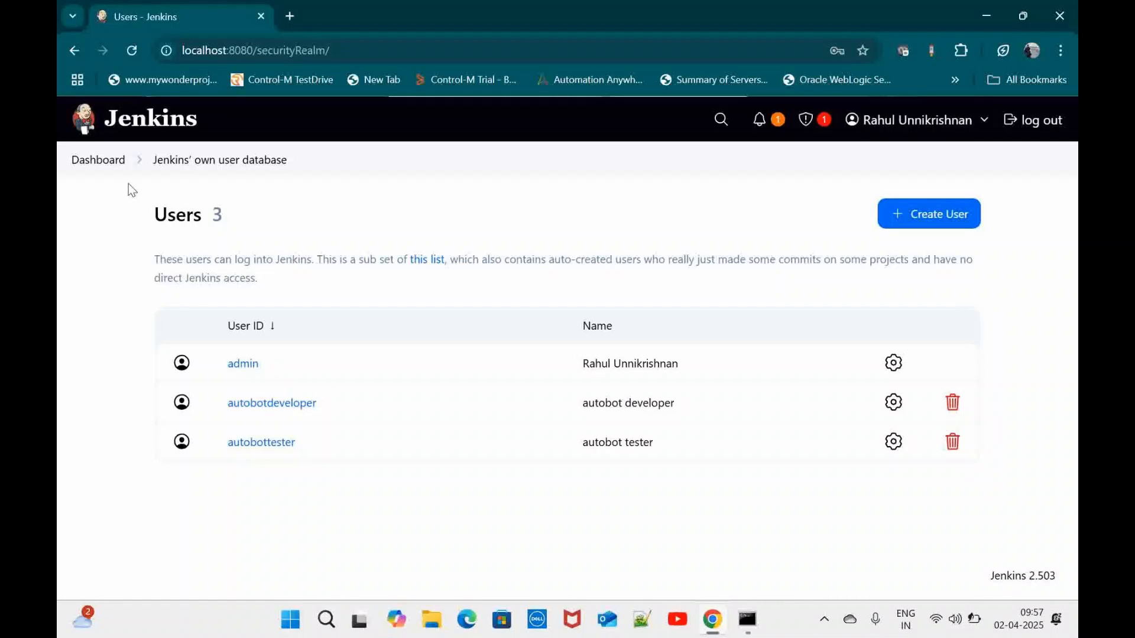
Return to the Dashboard, open Manage Jenkins, and scroll to its Security section
{"action": "left_click", "coordinate": [114, 168]}
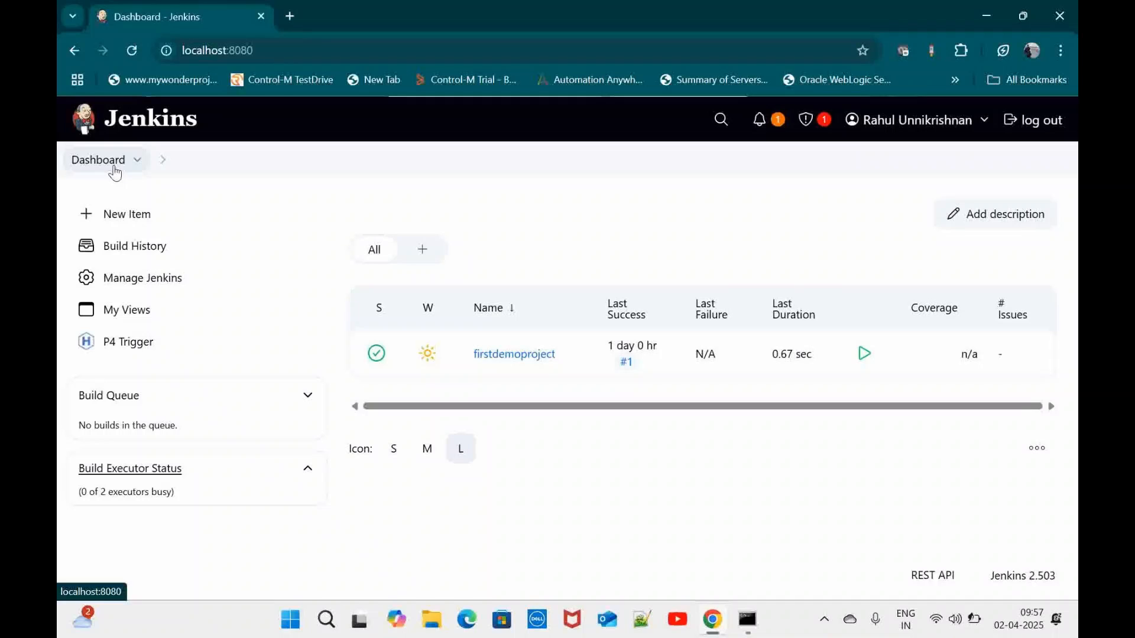
{"action": "left_click", "coordinate": [162, 287]}
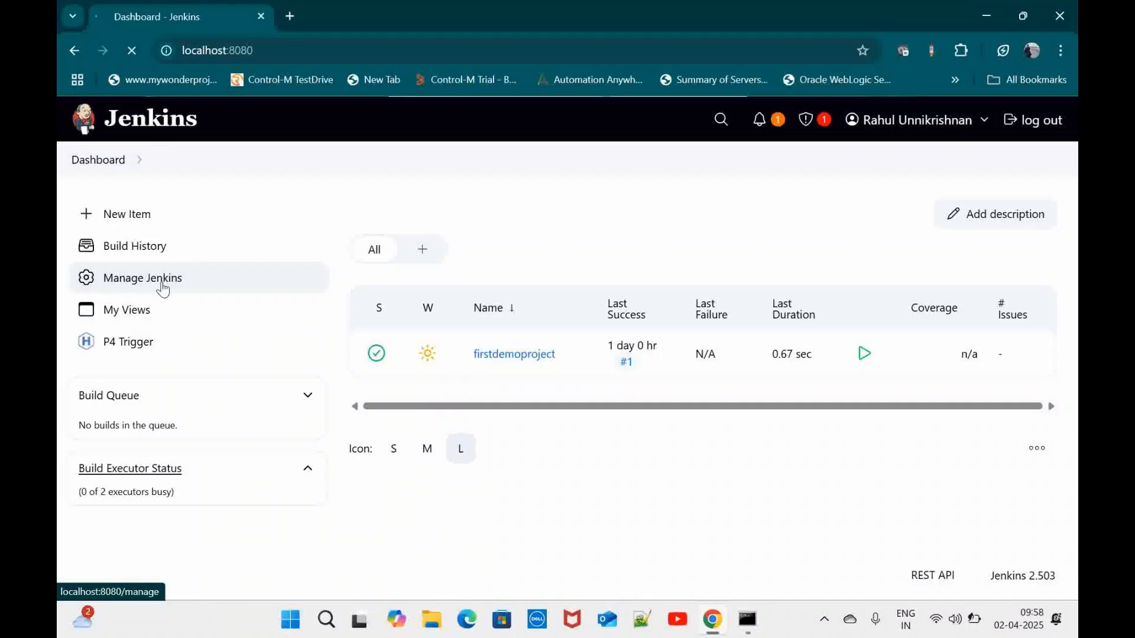
{"action": "scroll", "coordinate": [641, 458], "scroll_direction": "down", "scroll_amount": 1}
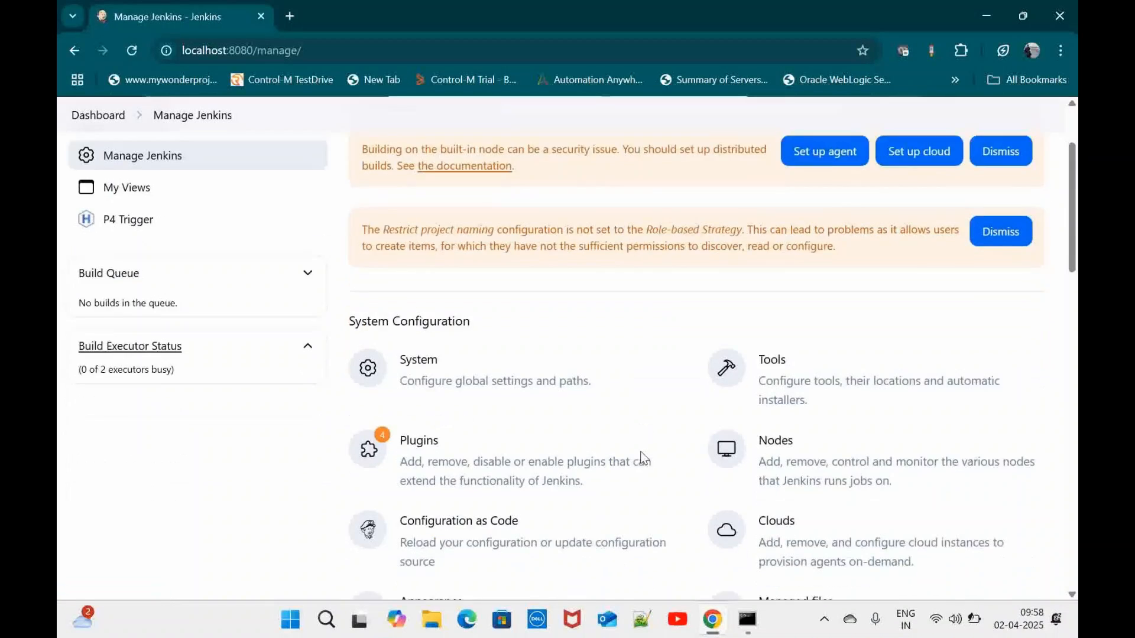
{"action": "scroll", "coordinate": [645, 459], "scroll_direction": "down", "scroll_amount": 8}
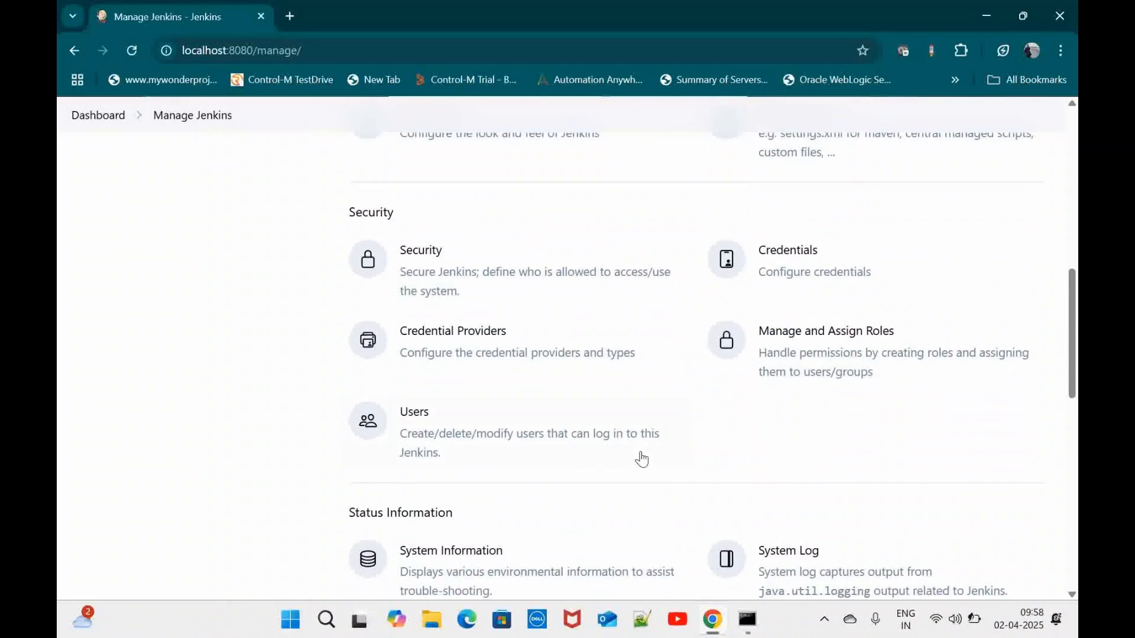
{"action": "scroll", "coordinate": [641, 460], "scroll_direction": "down", "scroll_amount": 2}
{"action": "scroll", "coordinate": [641, 459], "scroll_direction": "up", "scroll_amount": 2}
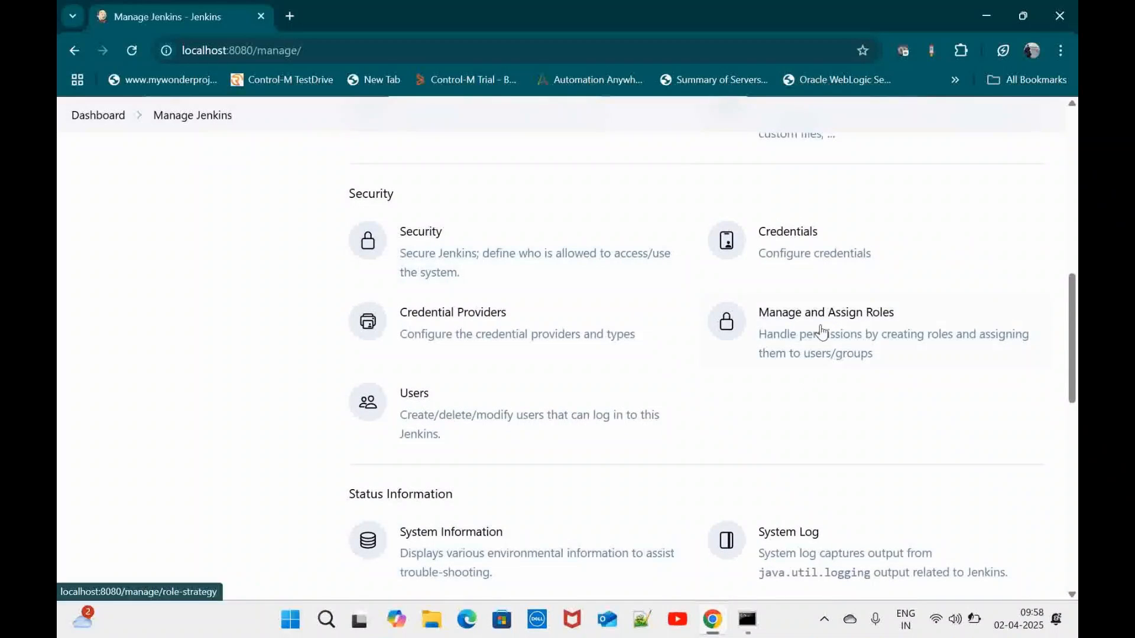
{"action": "left_click", "coordinate": [850, 326]}
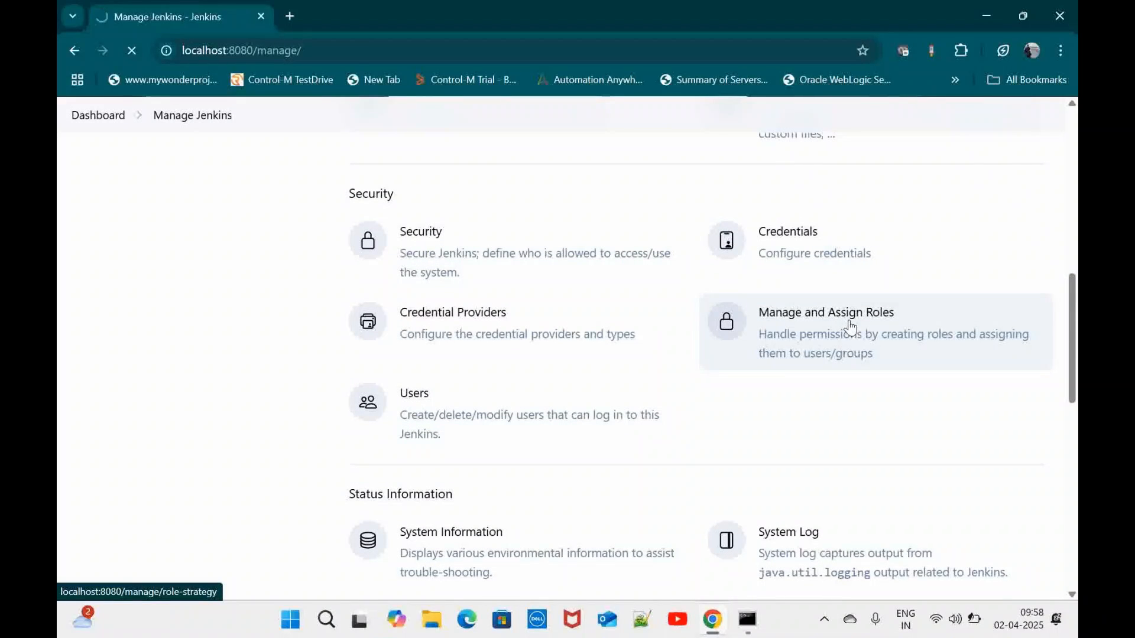
{"action": "scroll", "coordinate": [559, 291], "scroll_direction": "down", "scroll_amount": 1}
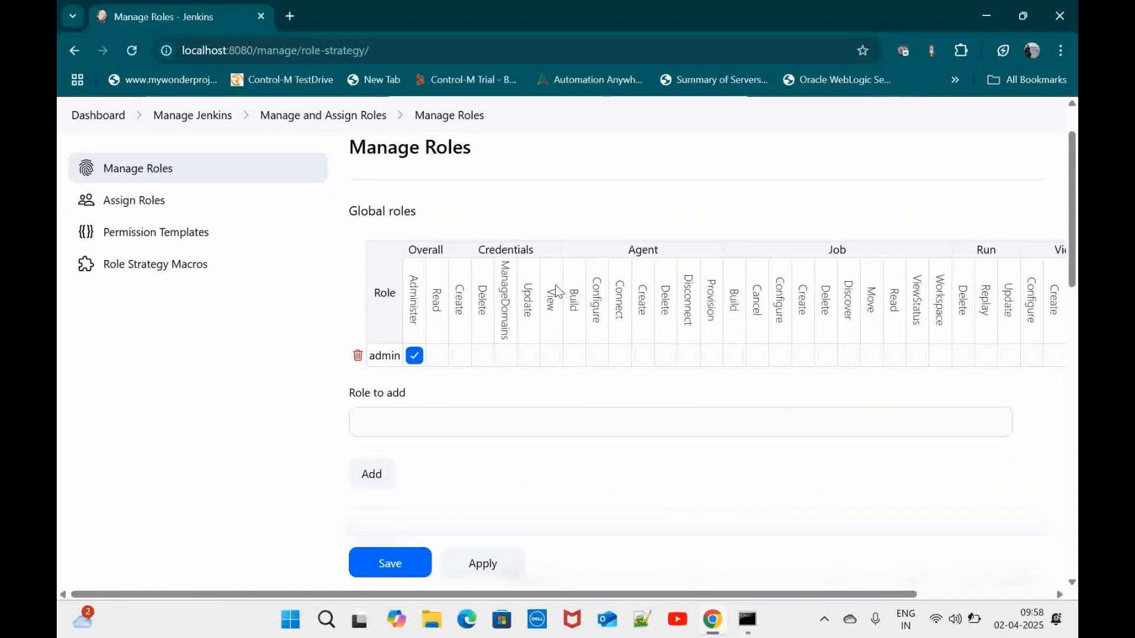
{"action": "left_click_drag", "start_coordinate": [421, 211], "coordinate": [336, 199]}
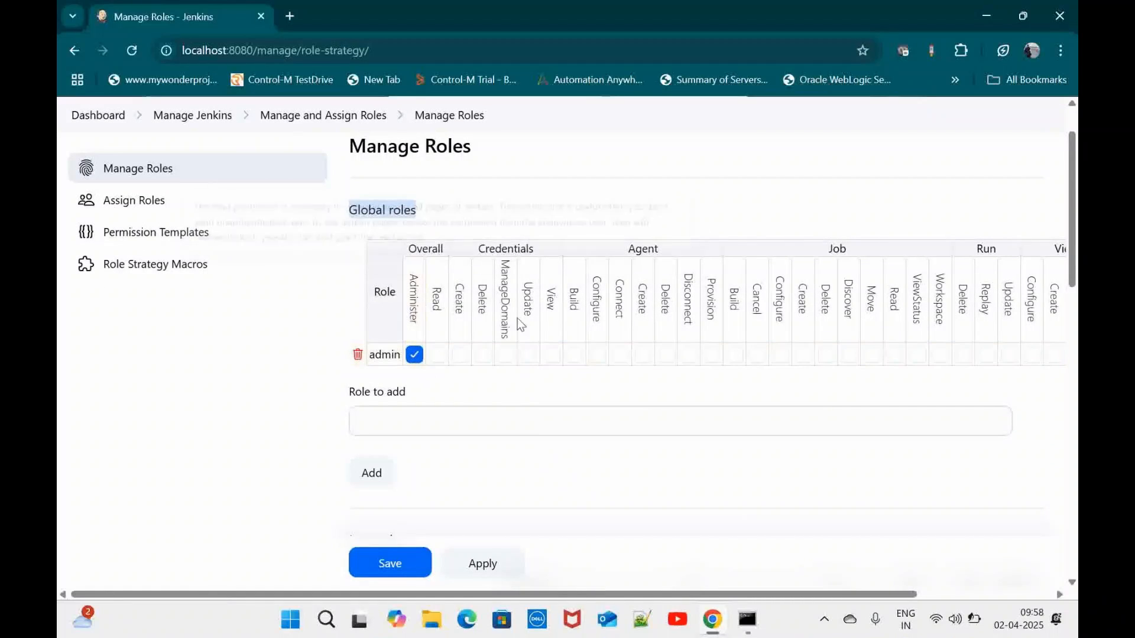
{"action": "scroll", "coordinate": [726, 384], "scroll_direction": "down", "scroll_amount": 1}
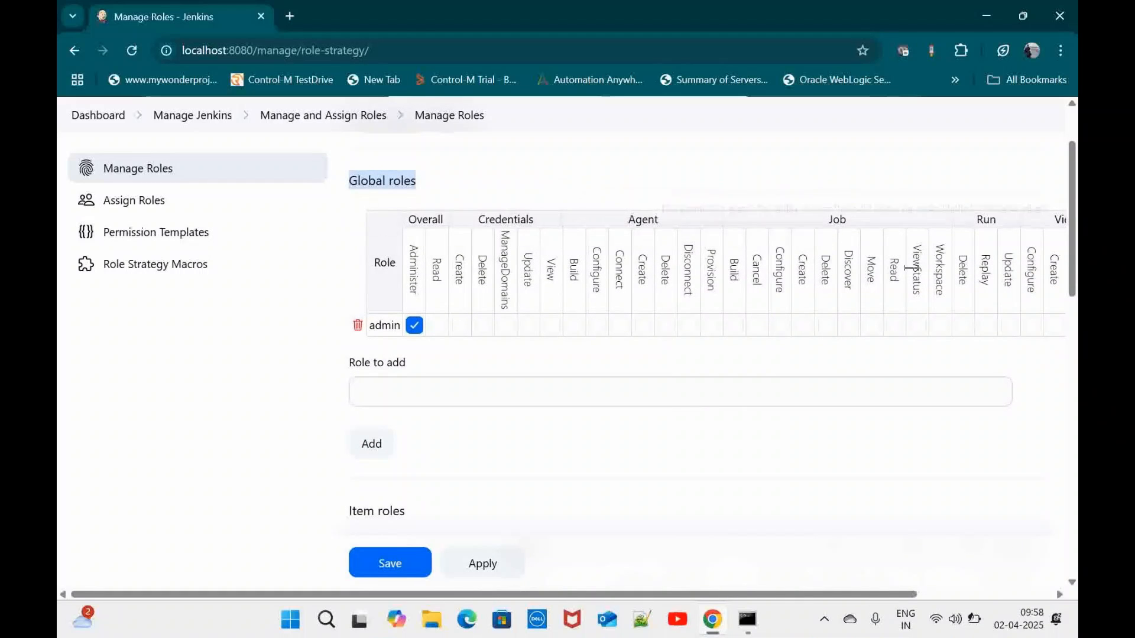
{"action": "scroll", "coordinate": [1034, 257], "scroll_direction": "right", "scroll_amount": 2}
{"action": "scroll", "coordinate": [1034, 257], "scroll_direction": "up", "scroll_amount": 1}
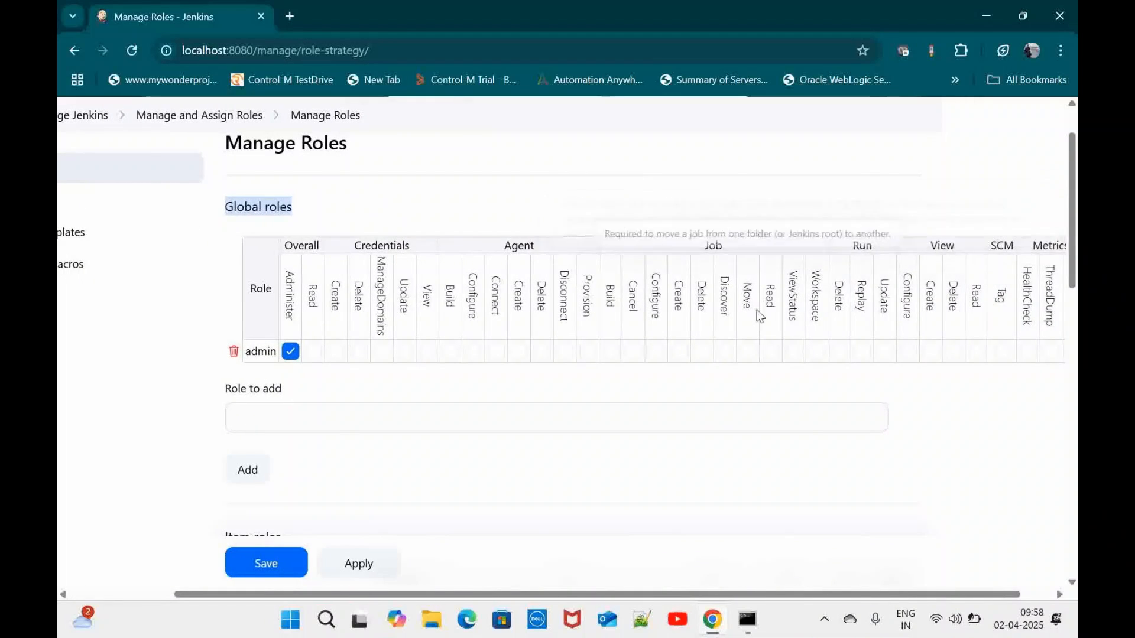
{"action": "scroll", "coordinate": [756, 310], "scroll_direction": "left", "scroll_amount": 2}
{"action": "scroll", "coordinate": [756, 309], "scroll_direction": "down", "scroll_amount": 1}
{"action": "scroll", "coordinate": [756, 309], "scroll_direction": "down", "scroll_amount": 2}
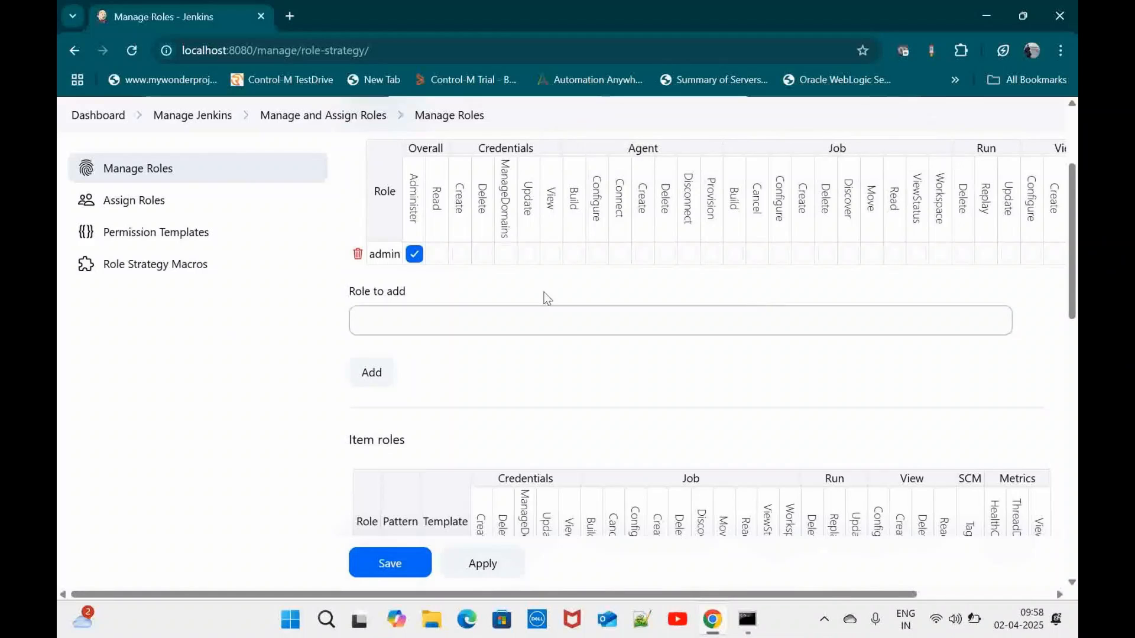
{"action": "scroll", "coordinate": [517, 285], "scroll_direction": "up", "scroll_amount": 2}
{"action": "scroll", "coordinate": [484, 349], "scroll_direction": "down", "scroll_amount": 3}
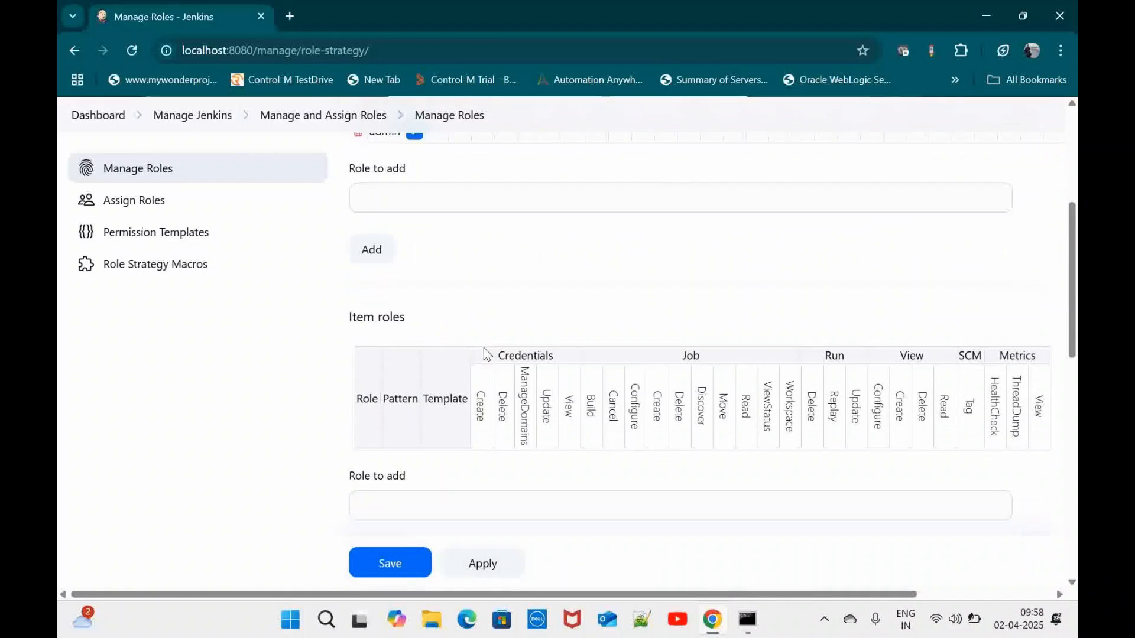
{"action": "scroll", "coordinate": [450, 413], "scroll_direction": "down", "scroll_amount": 2}
{"action": "scroll", "coordinate": [450, 408], "scroll_direction": "down", "scroll_amount": 3}
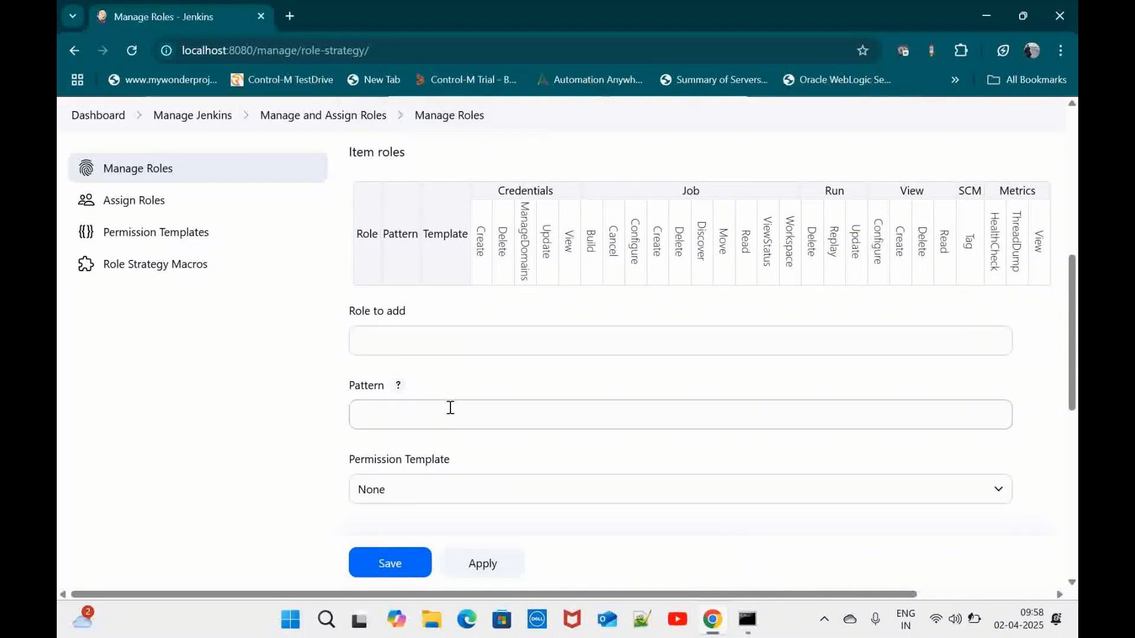
{"action": "scroll", "coordinate": [451, 411], "scroll_direction": "up", "scroll_amount": 5}
{"action": "scroll", "coordinate": [450, 408], "scroll_direction": "up", "scroll_amount": 1}
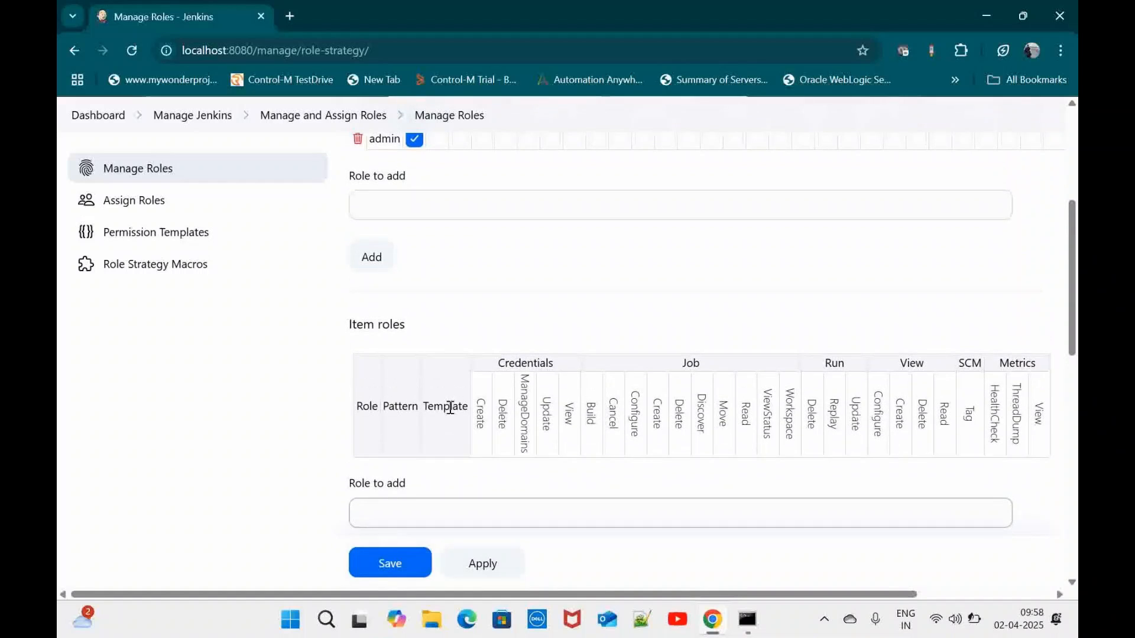
{"action": "scroll", "coordinate": [450, 408], "scroll_direction": "down", "scroll_amount": 10}
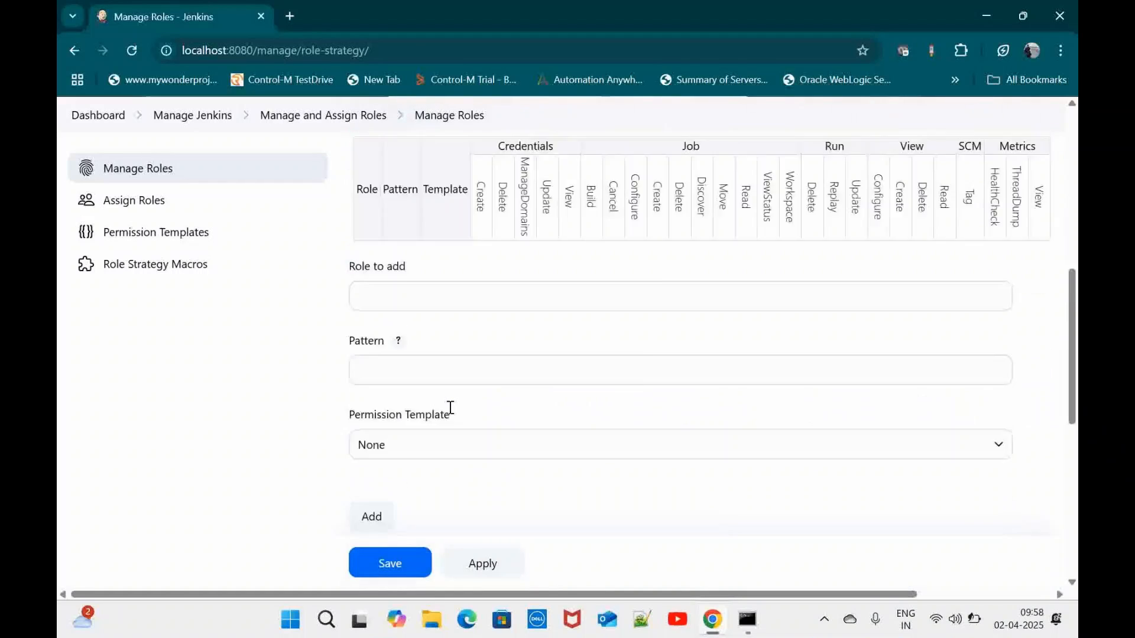
{"action": "scroll", "coordinate": [452, 414], "scroll_direction": "up", "scroll_amount": 3}
{"action": "scroll", "coordinate": [452, 414], "scroll_direction": "up", "scroll_amount": 2}
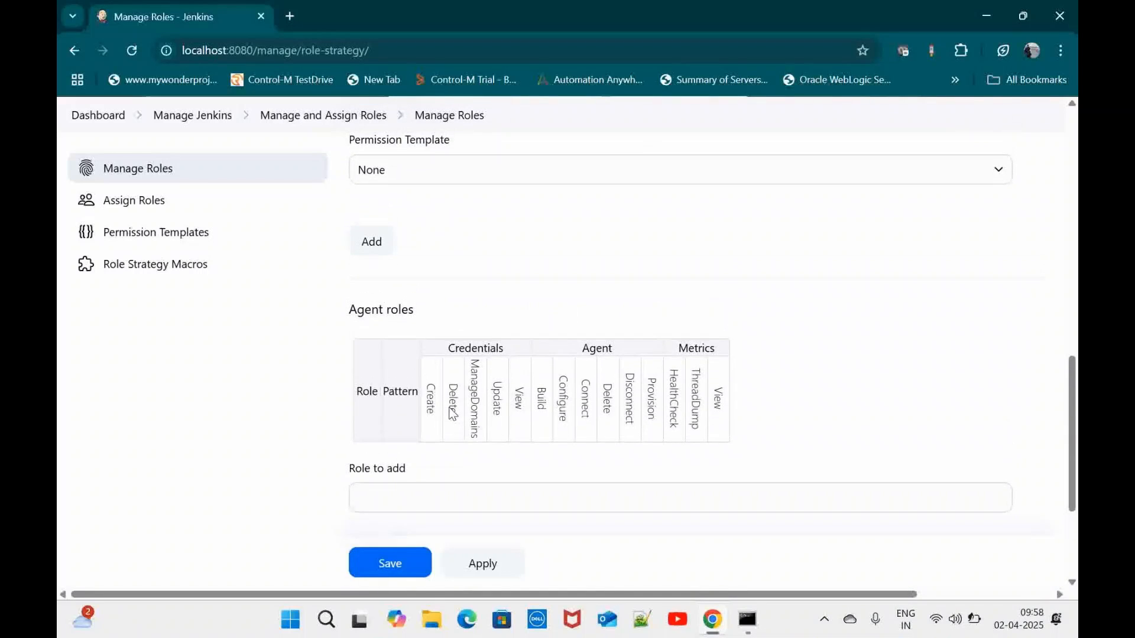
{"action": "scroll", "coordinate": [394, 312], "scroll_direction": "up", "scroll_amount": 14}
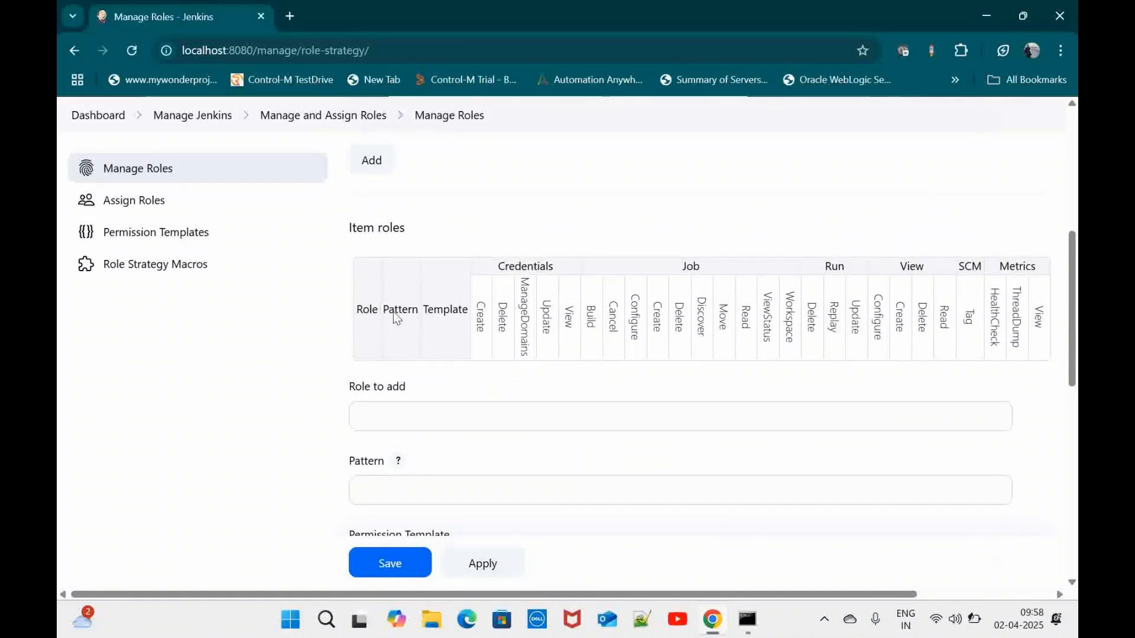
{"action": "scroll", "coordinate": [394, 312], "scroll_direction": "up", "scroll_amount": 3}
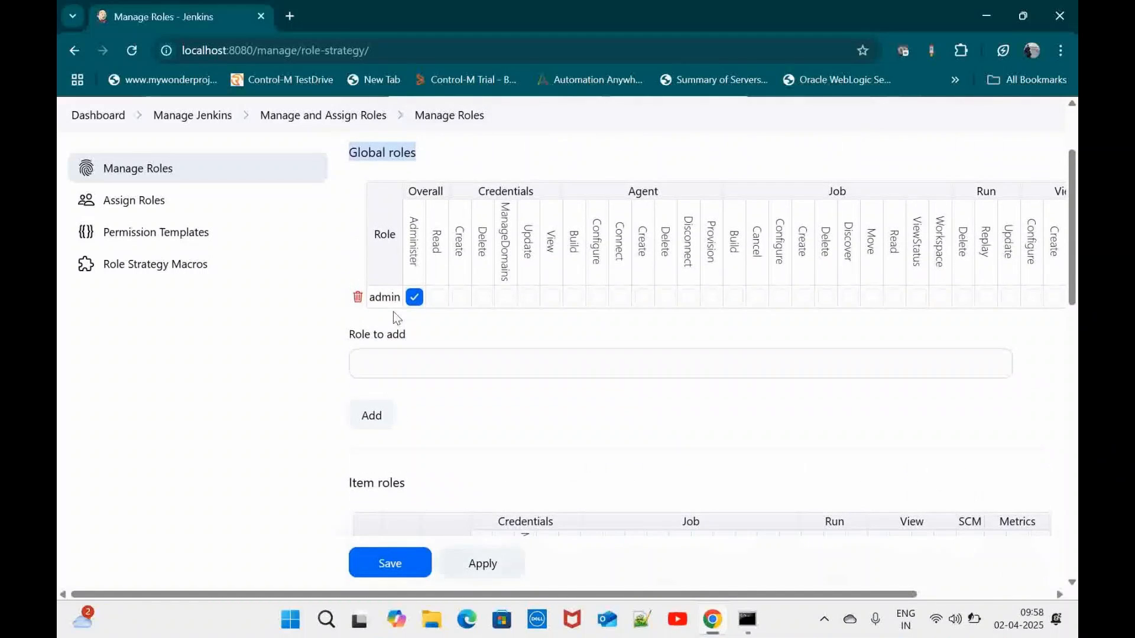
{"action": "scroll", "coordinate": [536, 336], "scroll_direction": "up", "scroll_amount": 2}
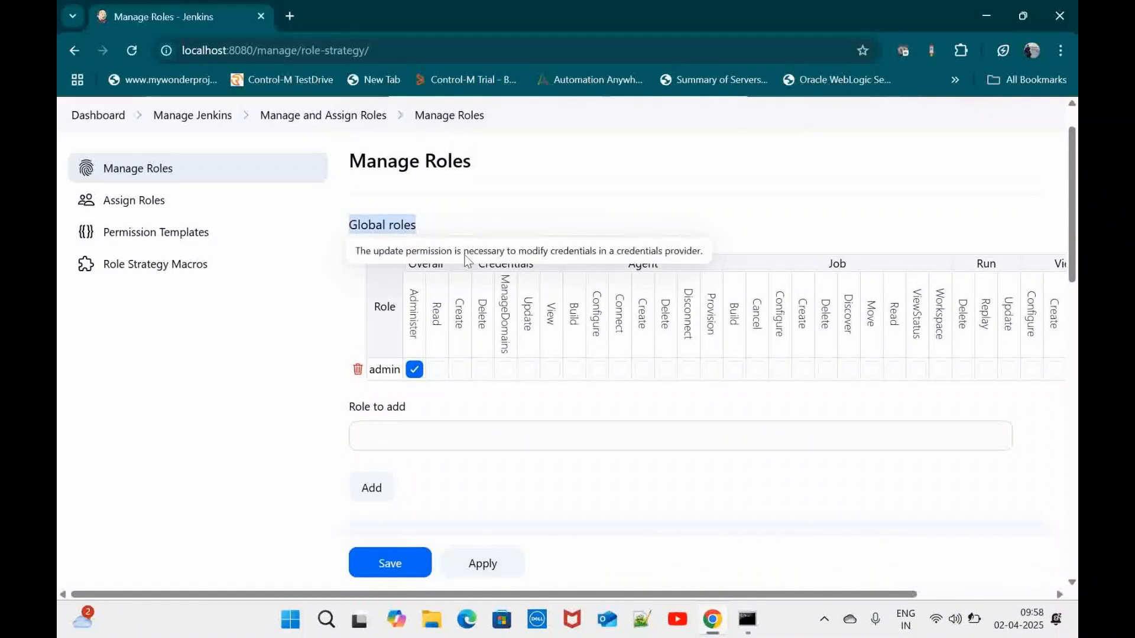
{"action": "left_click", "coordinate": [424, 225]}
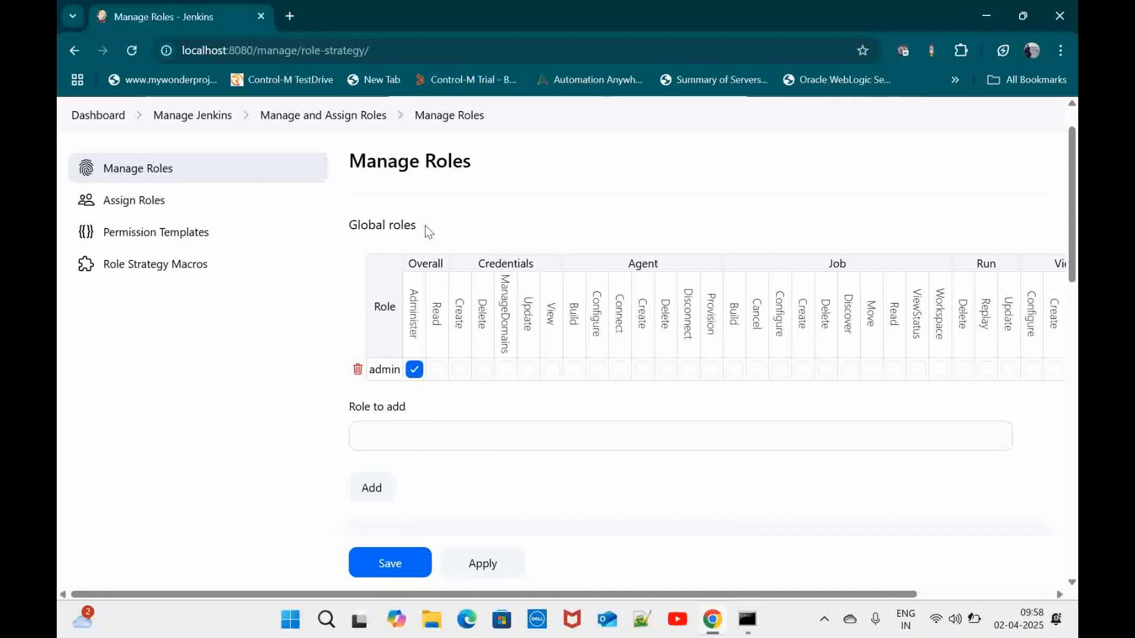
Add global roles 'developer' and 'tester' through the Role to add field
{"action": "left_click", "coordinate": [444, 445]}
{"action": "type", "text": "devel"}
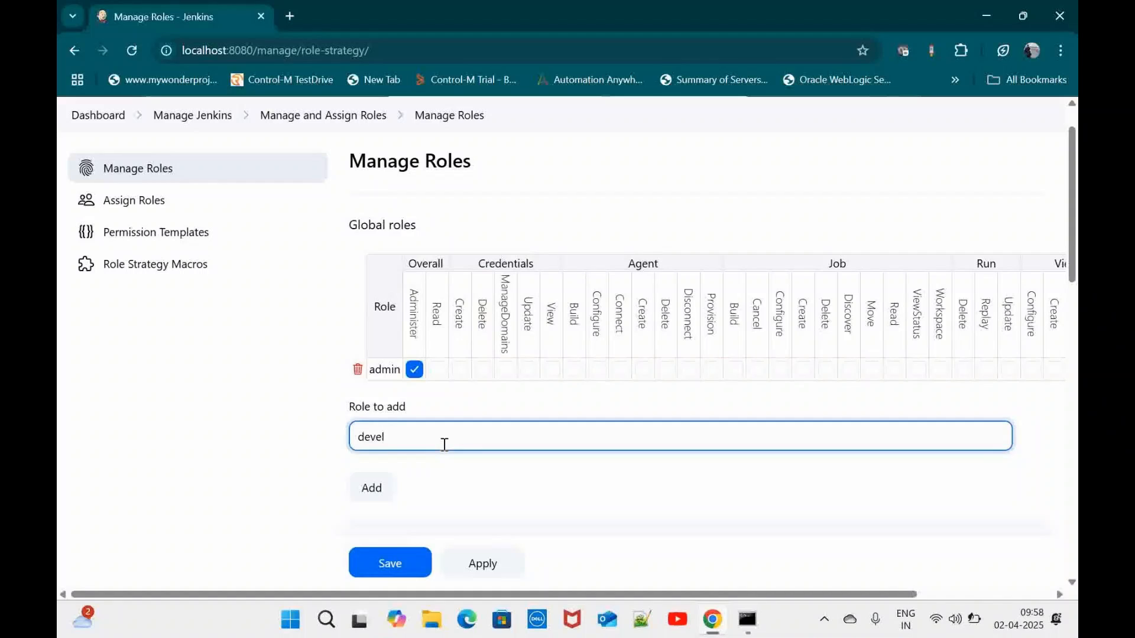
{"action": "type", "text": "oper"}
{"action": "scroll", "coordinate": [445, 445], "scroll_direction": "down", "scroll_amount": 1}
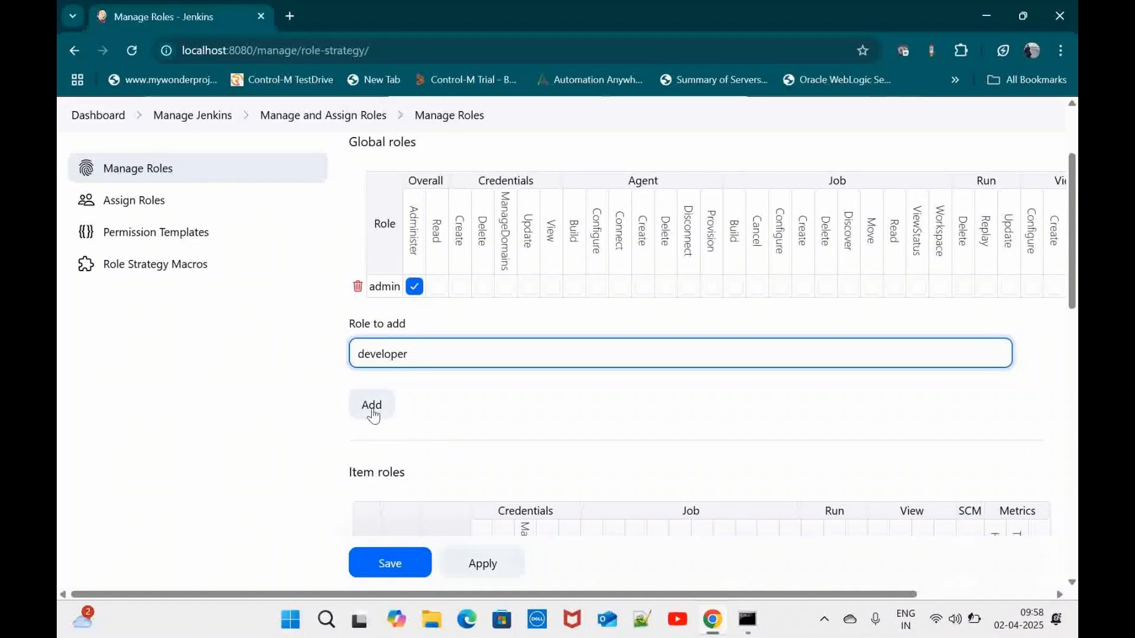
{"action": "left_click", "coordinate": [373, 414]}
{"action": "left_click", "coordinate": [425, 379]}
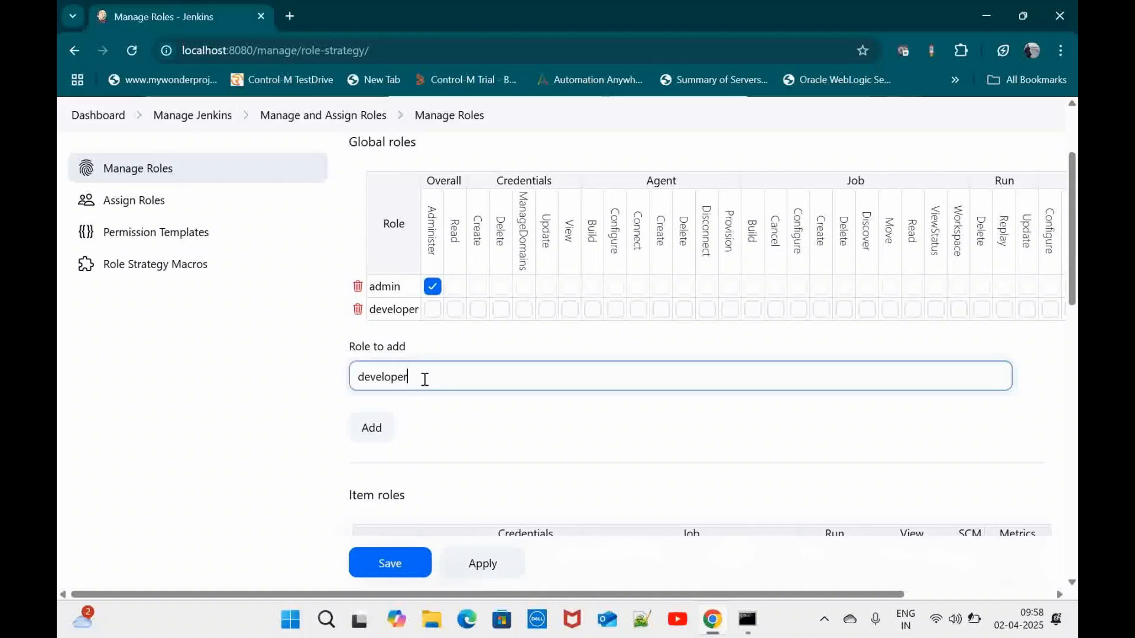
{"action": "key", "text": "ctrl+a"}
{"action": "key", "text": "BackSpace"}
{"action": "type", "text": "teste"}
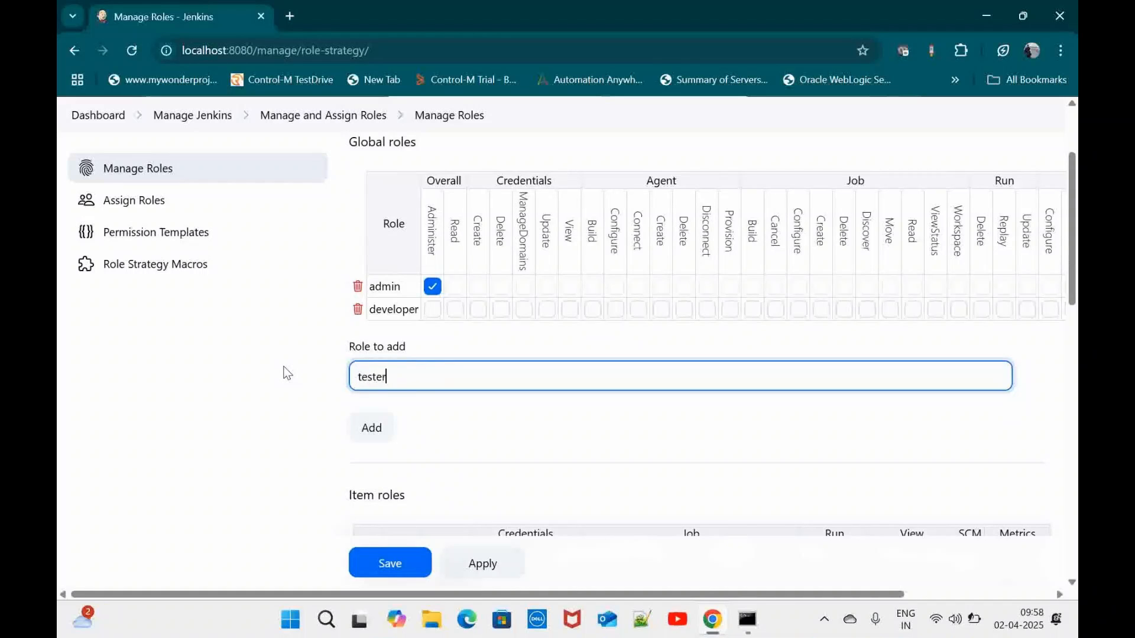
{"action": "left_click", "coordinate": [374, 426]}
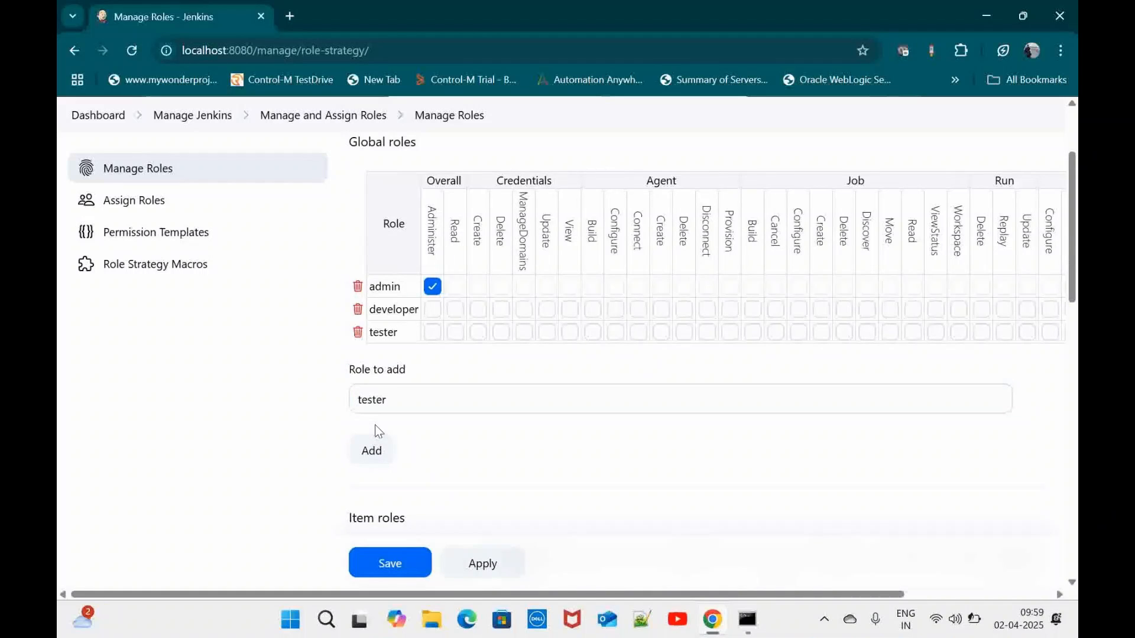
{"action": "scroll", "coordinate": [545, 362], "scroll_direction": "right", "scroll_amount": 3}
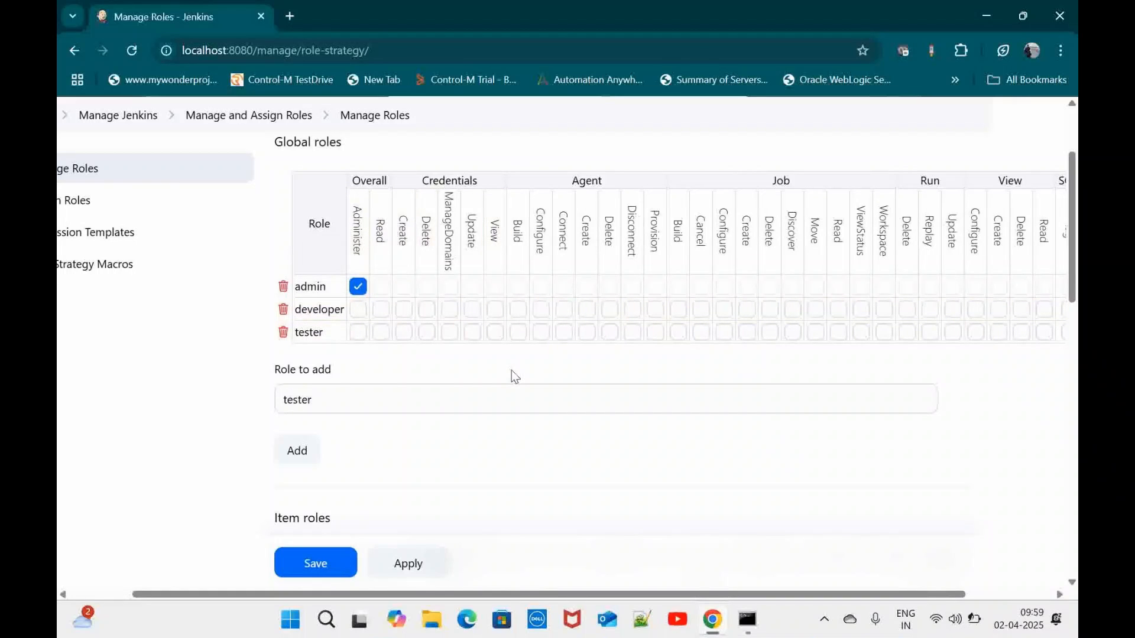
Give the developer role Job Build, Cancel, Read, Move and Create permissions
{"action": "scroll", "coordinate": [512, 371], "scroll_direction": "right", "scroll_amount": 2}
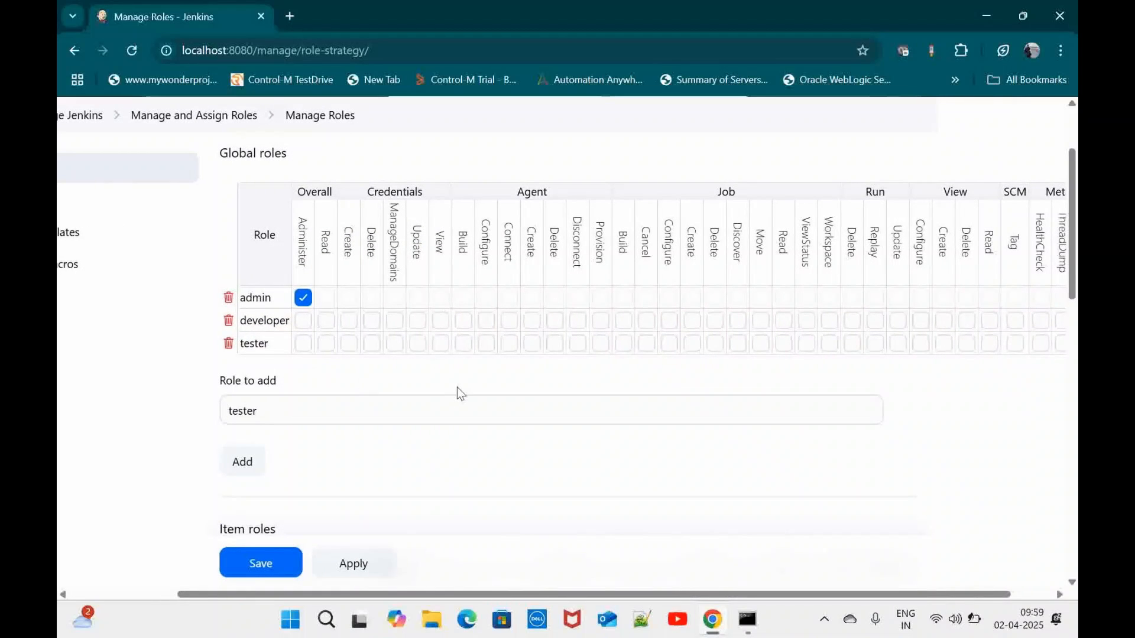
{"action": "scroll", "coordinate": [456, 388], "scroll_direction": "right", "scroll_amount": 2}
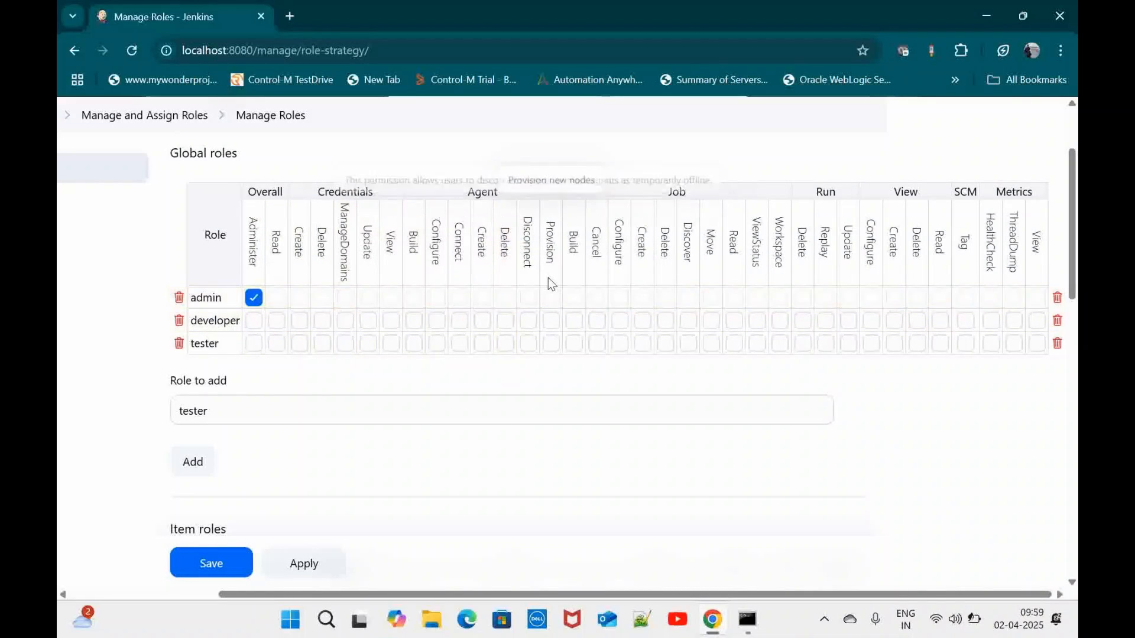
{"action": "left_click", "coordinate": [574, 322]}
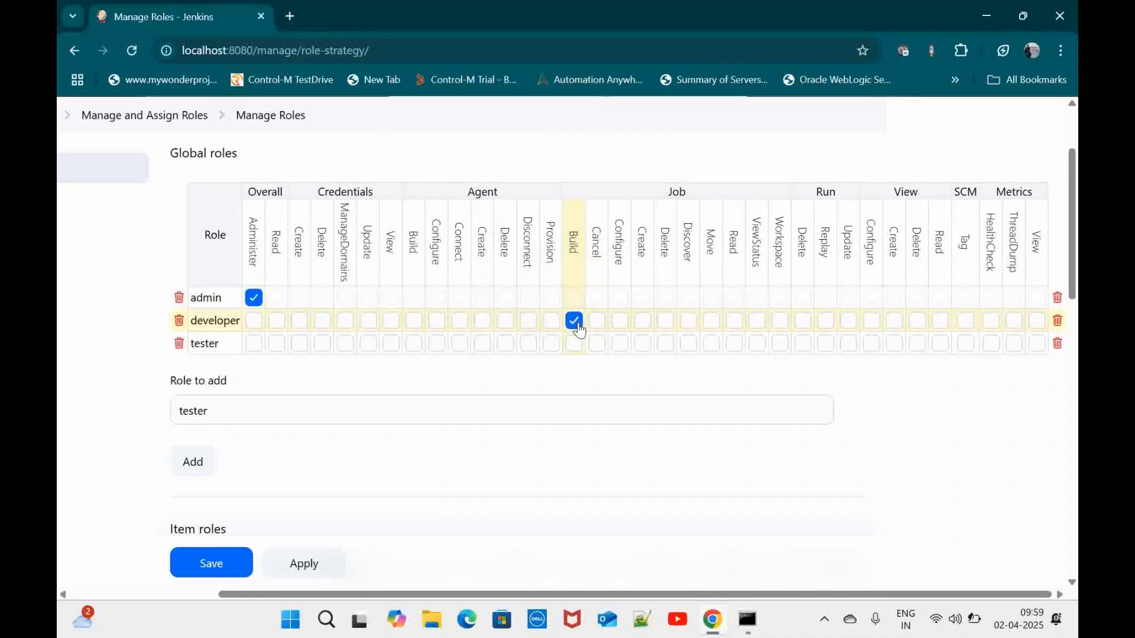
{"action": "left_click", "coordinate": [597, 322]}
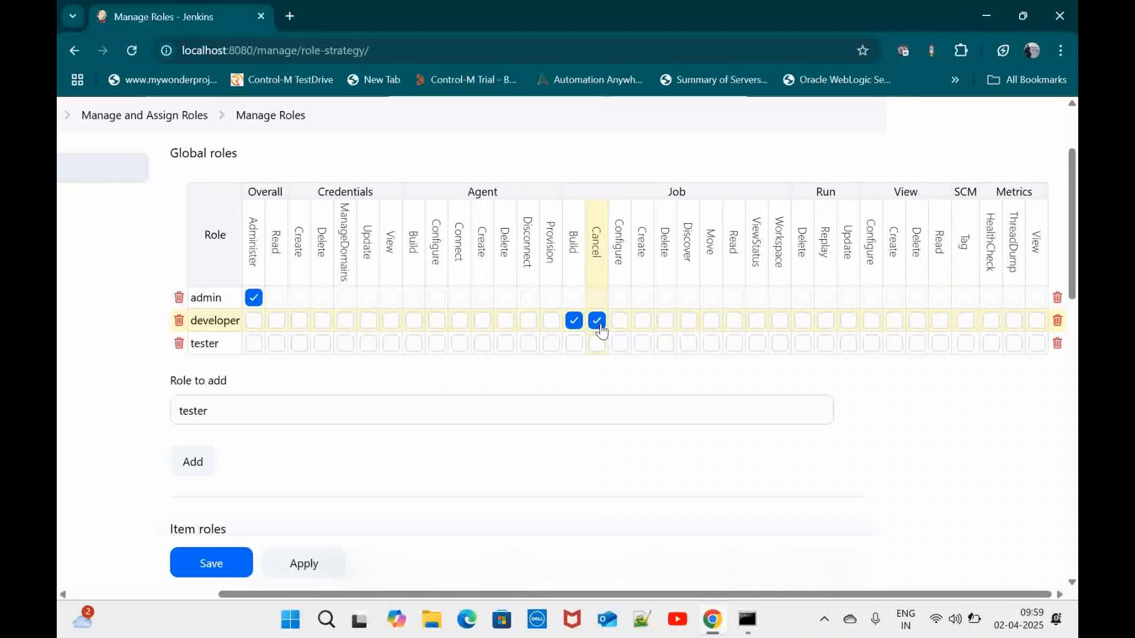
{"action": "left_click", "coordinate": [736, 322]}
{"action": "scroll", "coordinate": [671, 312], "scroll_direction": "down", "scroll_amount": 1}
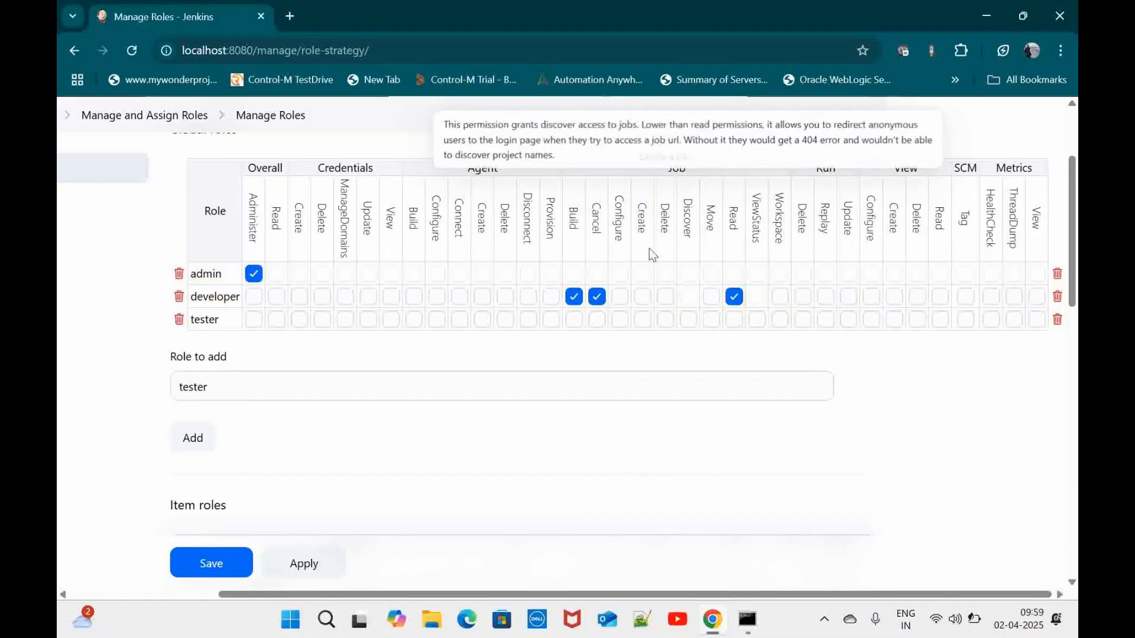
{"action": "left_click", "coordinate": [709, 302]}
{"action": "left_click", "coordinate": [642, 297]}
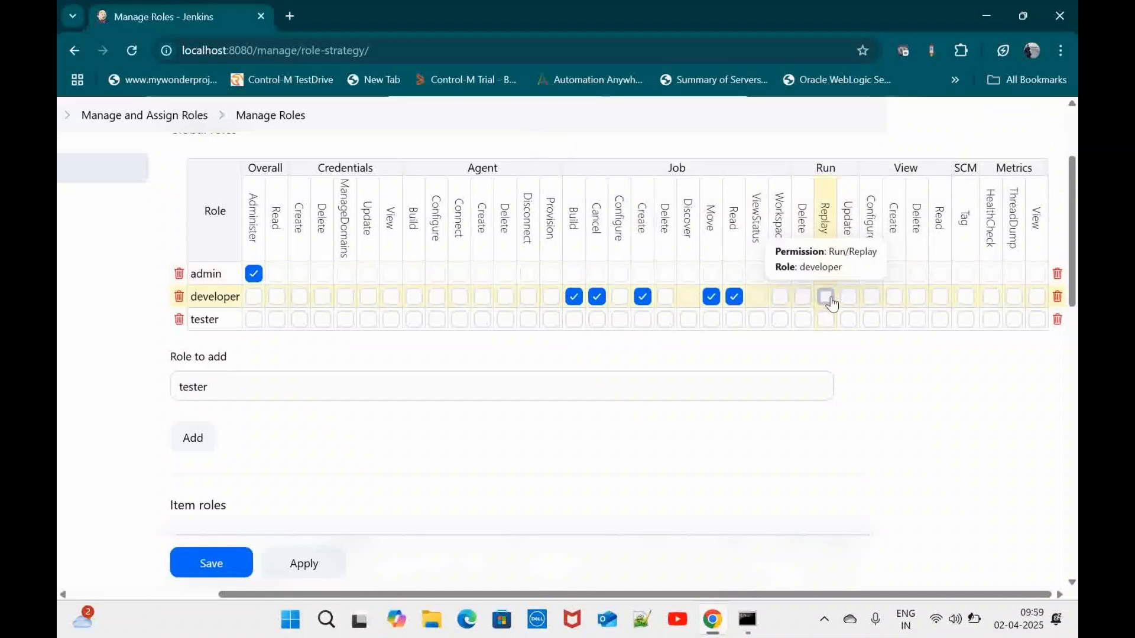
Add Run Replay/Update, View Create/Read, SCM Tag, Metrics View and HealthCheck to developer
{"action": "left_click", "coordinate": [825, 296]}
{"action": "left_click", "coordinate": [851, 298]}
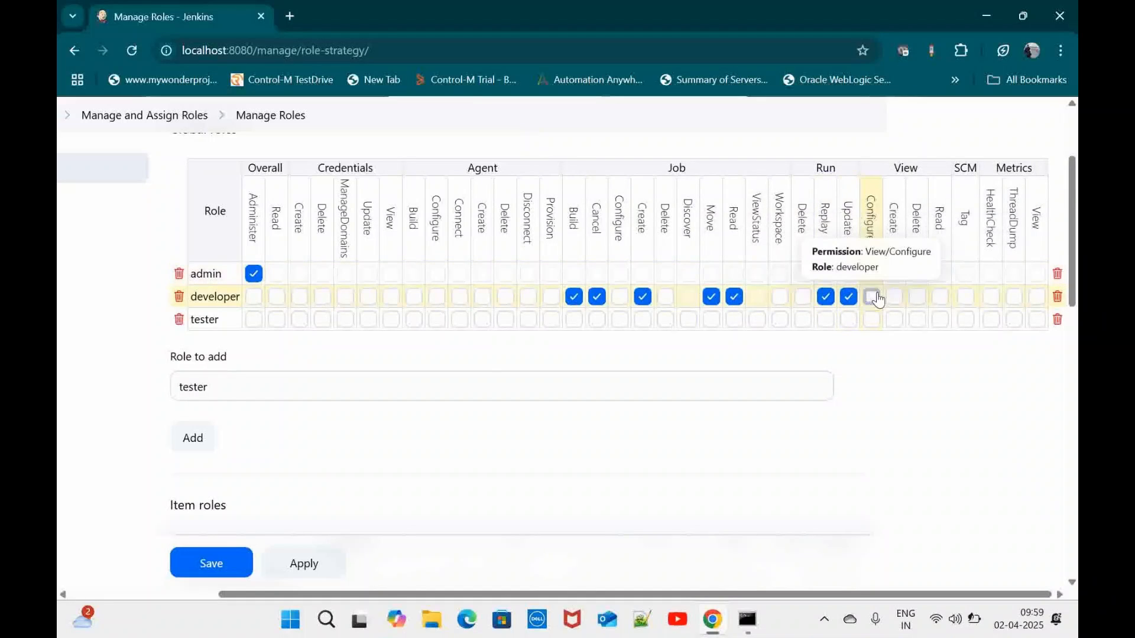
{"action": "left_click", "coordinate": [894, 297]}
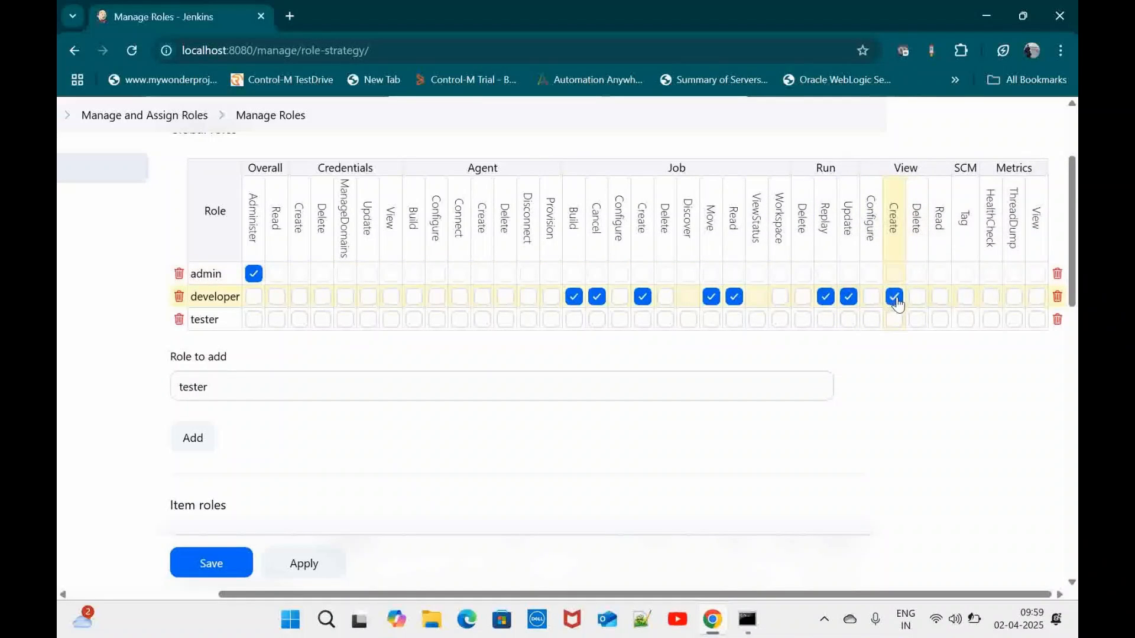
{"action": "left_click", "coordinate": [941, 299]}
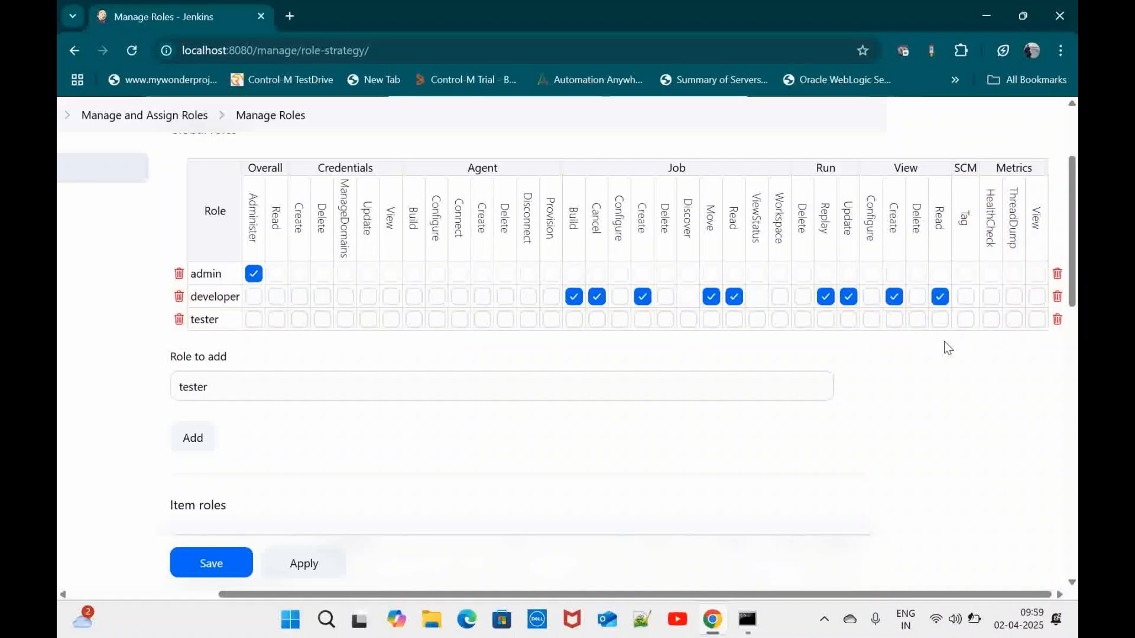
{"action": "left_click", "coordinate": [967, 298]}
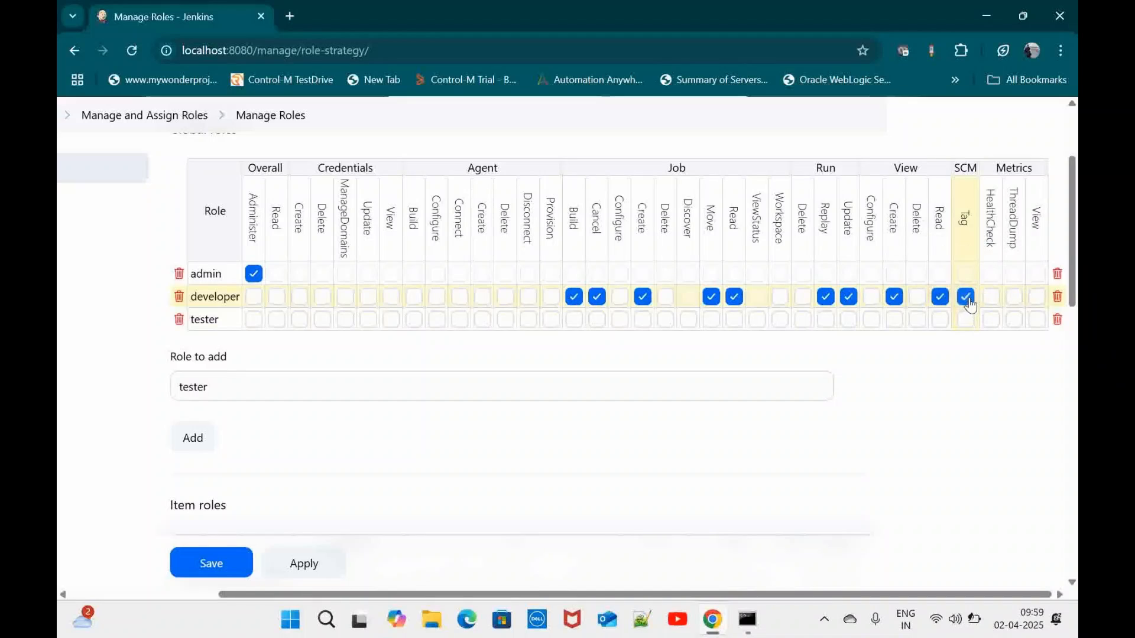
{"action": "left_click", "coordinate": [1038, 297]}
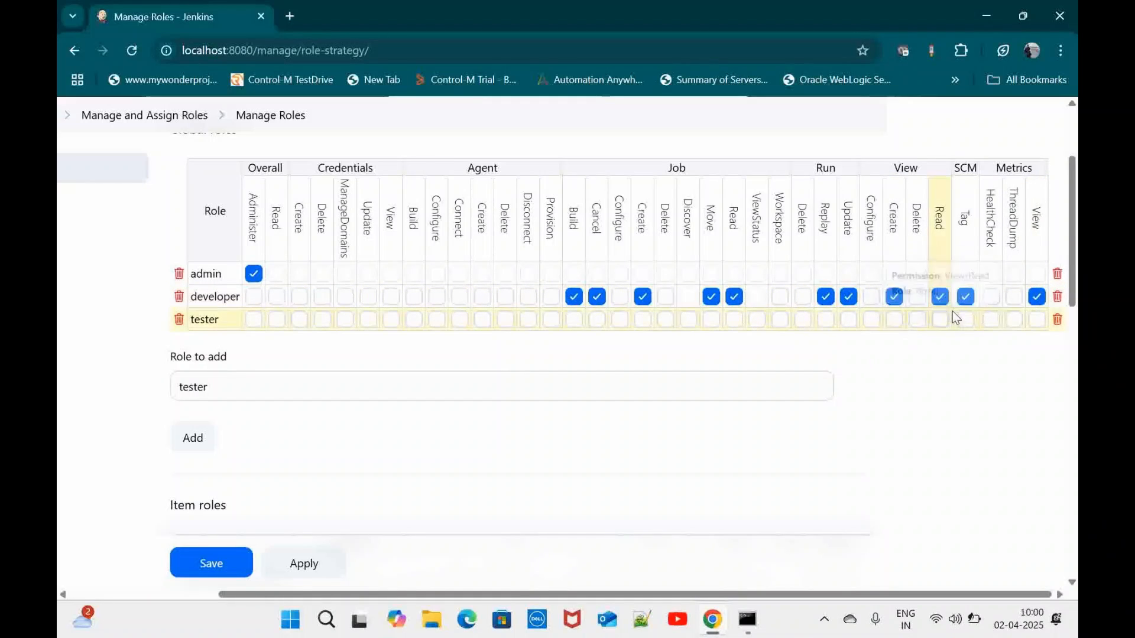
{"action": "left_click", "coordinate": [990, 296]}
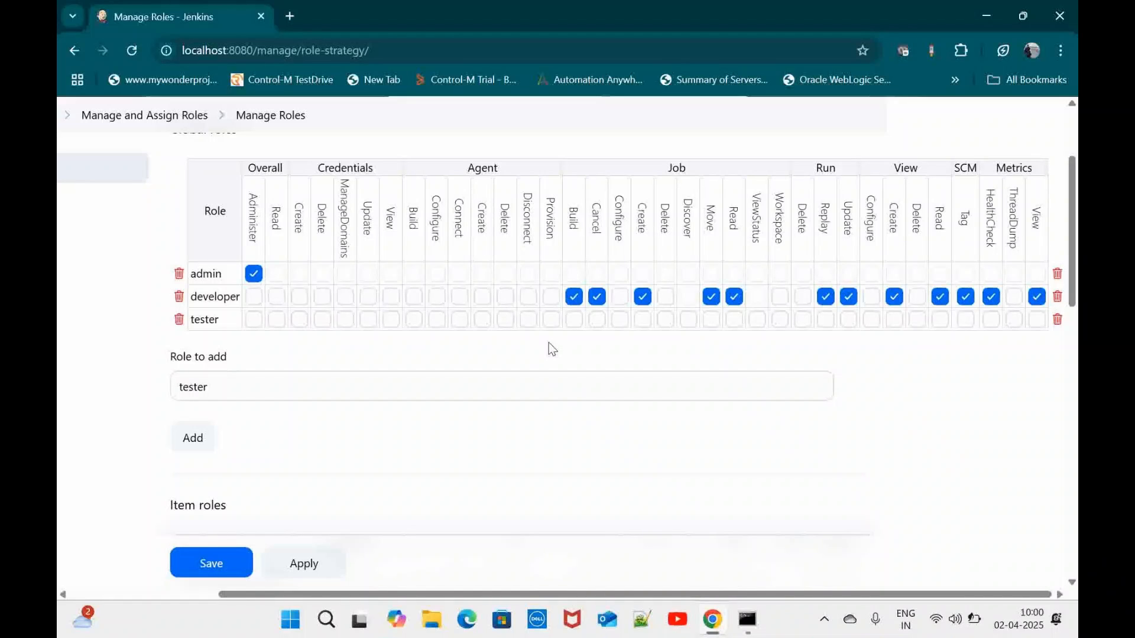
Tick tester's Job Build, Workspace, ViewStatus, Read, Run Replay and Agent Provision, plus developer's Agent Provision
{"action": "left_click", "coordinate": [575, 320]}
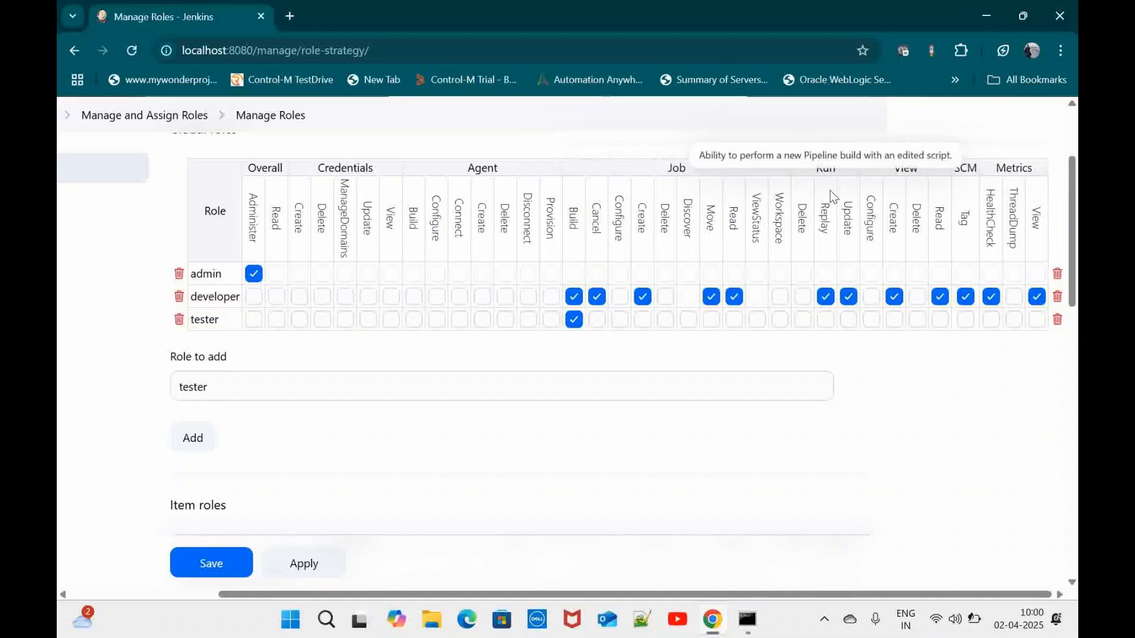
{"action": "left_click", "coordinate": [826, 319]}
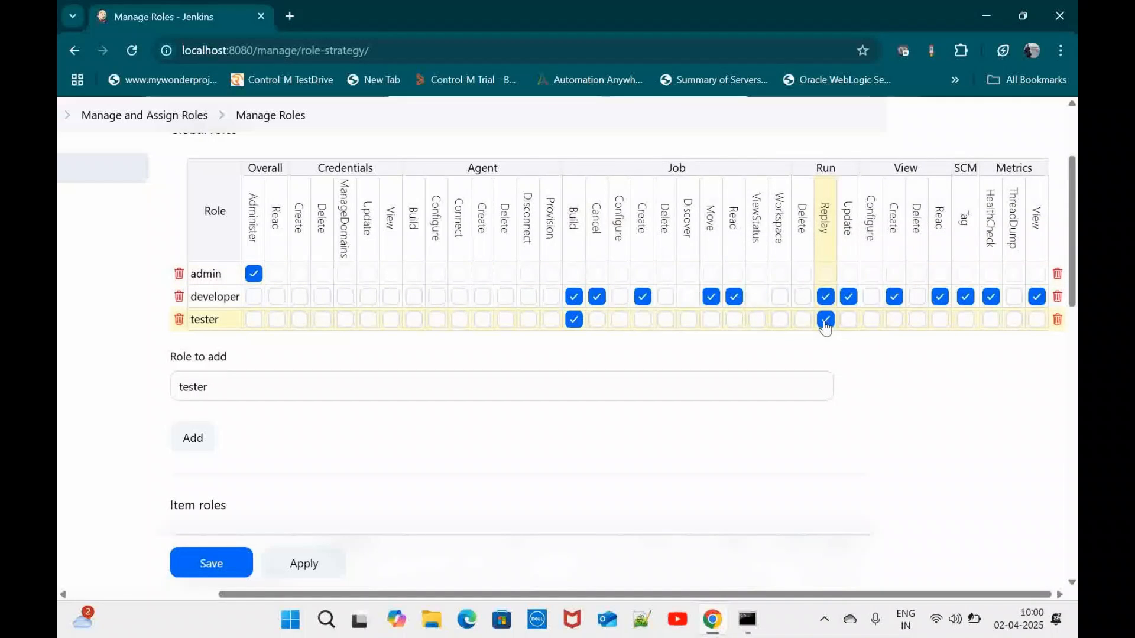
{"action": "left_click", "coordinate": [780, 321]}
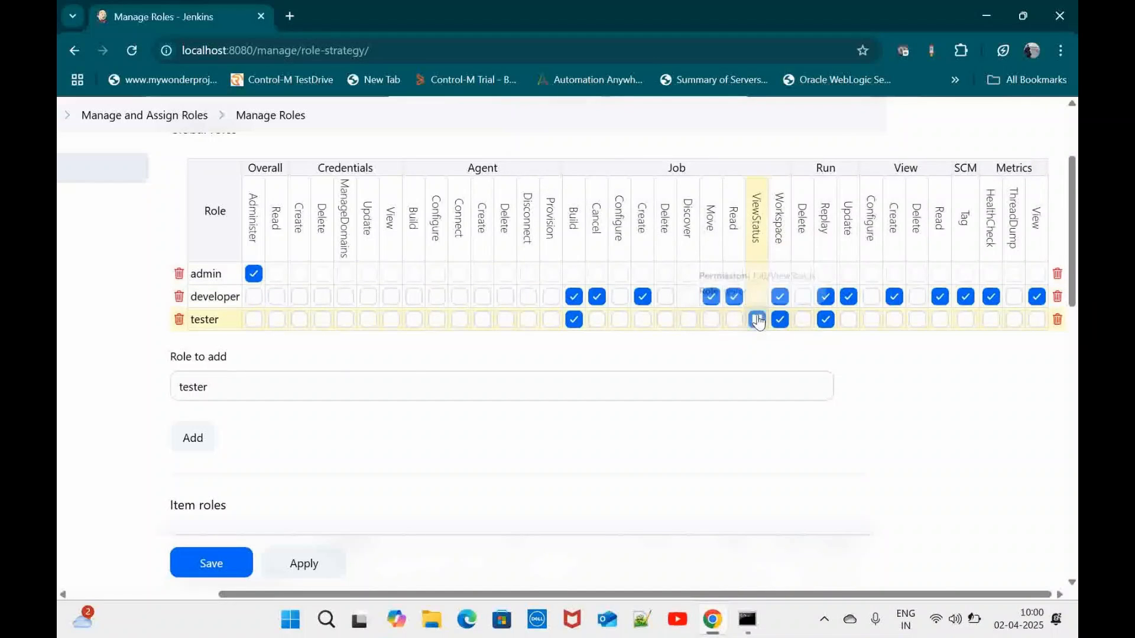
{"action": "left_click", "coordinate": [757, 319]}
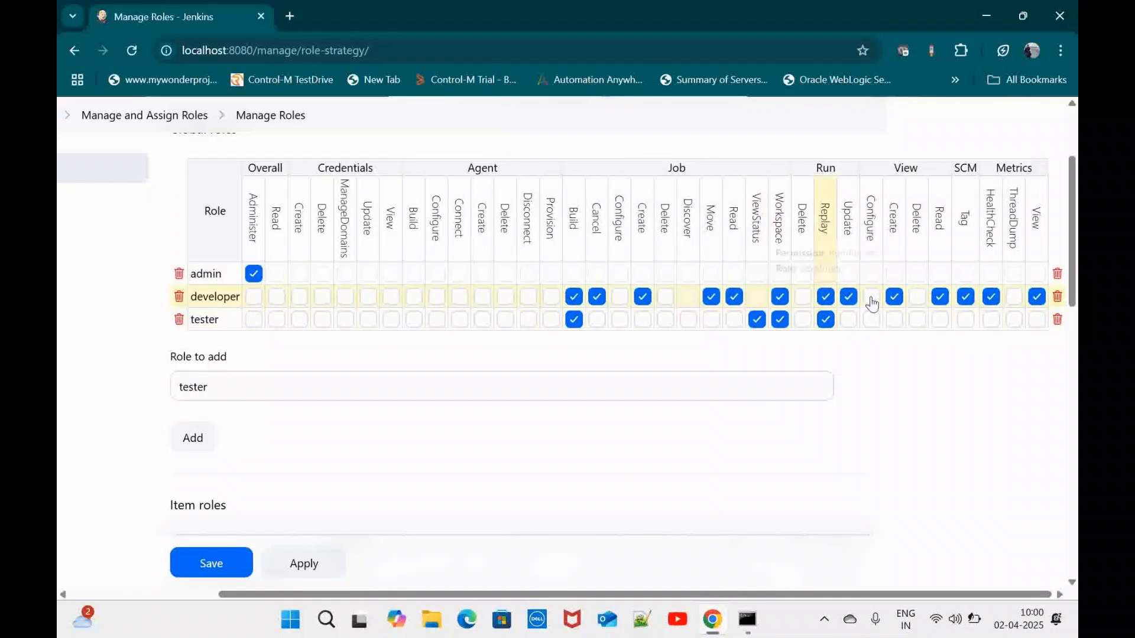
{"action": "left_click", "coordinate": [734, 319]}
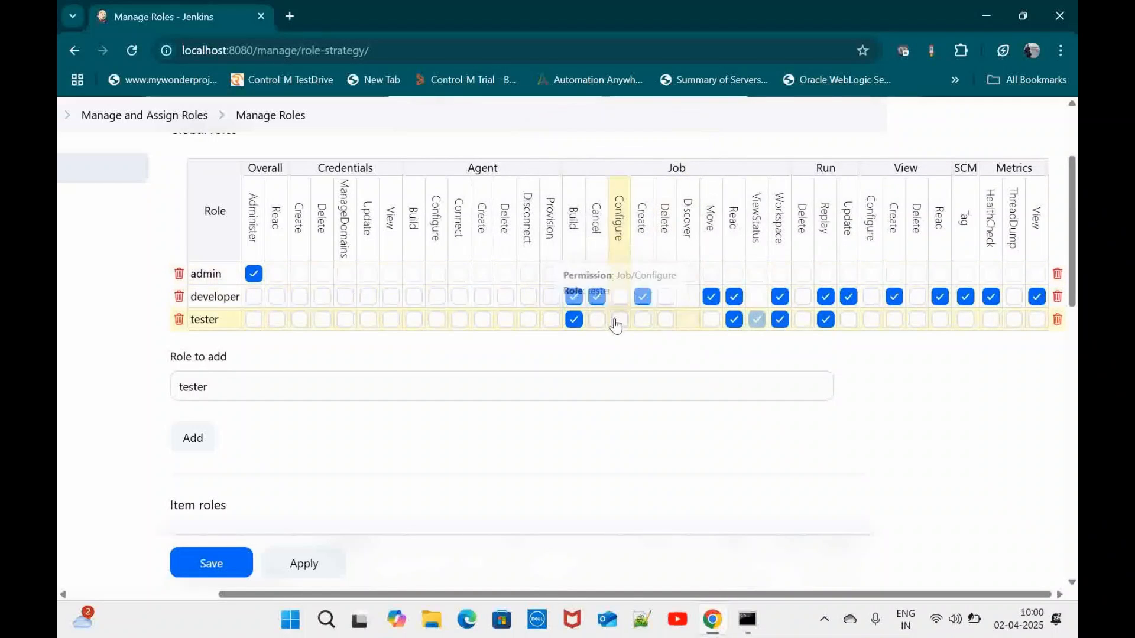
{"action": "left_click", "coordinate": [551, 319]}
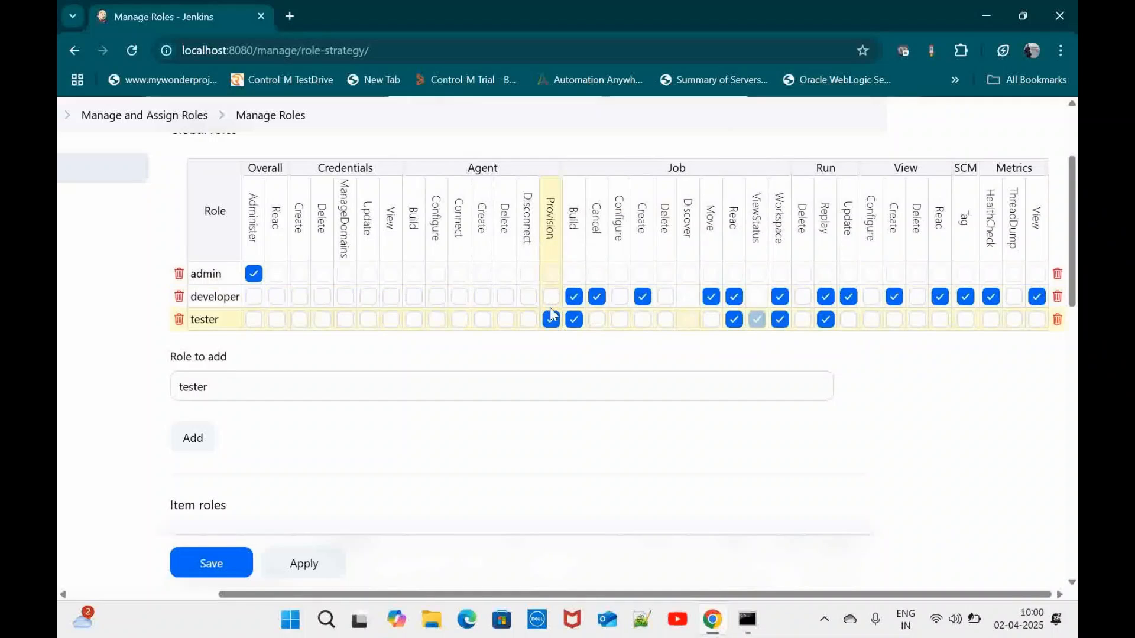
{"action": "left_click", "coordinate": [550, 299]}
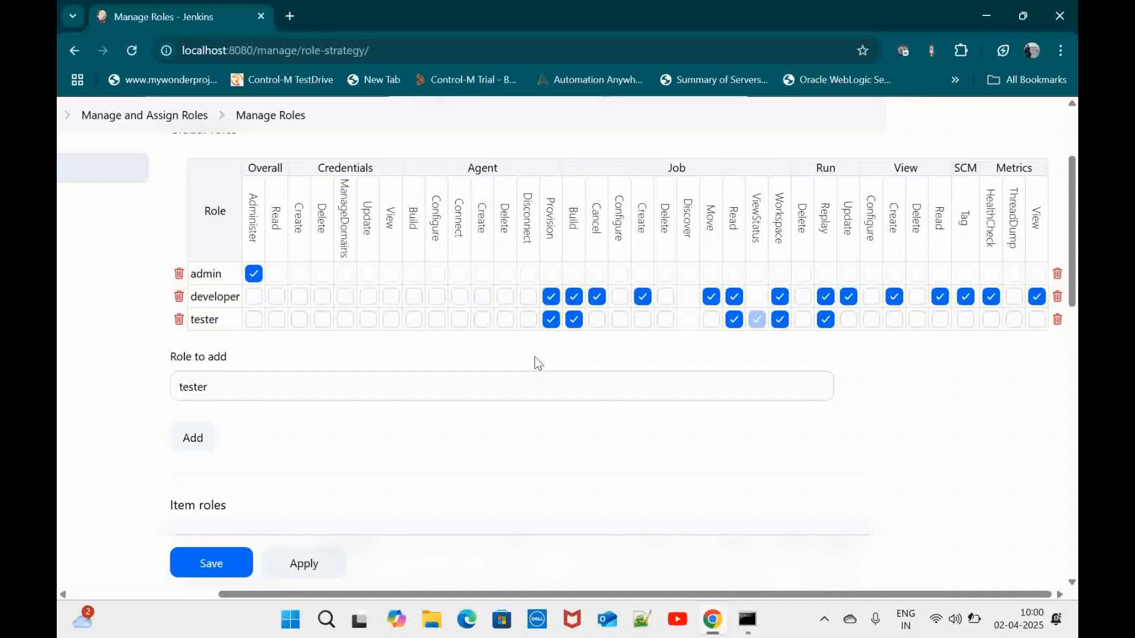
{"action": "scroll", "coordinate": [535, 360], "scroll_direction": "down", "scroll_amount": 2}
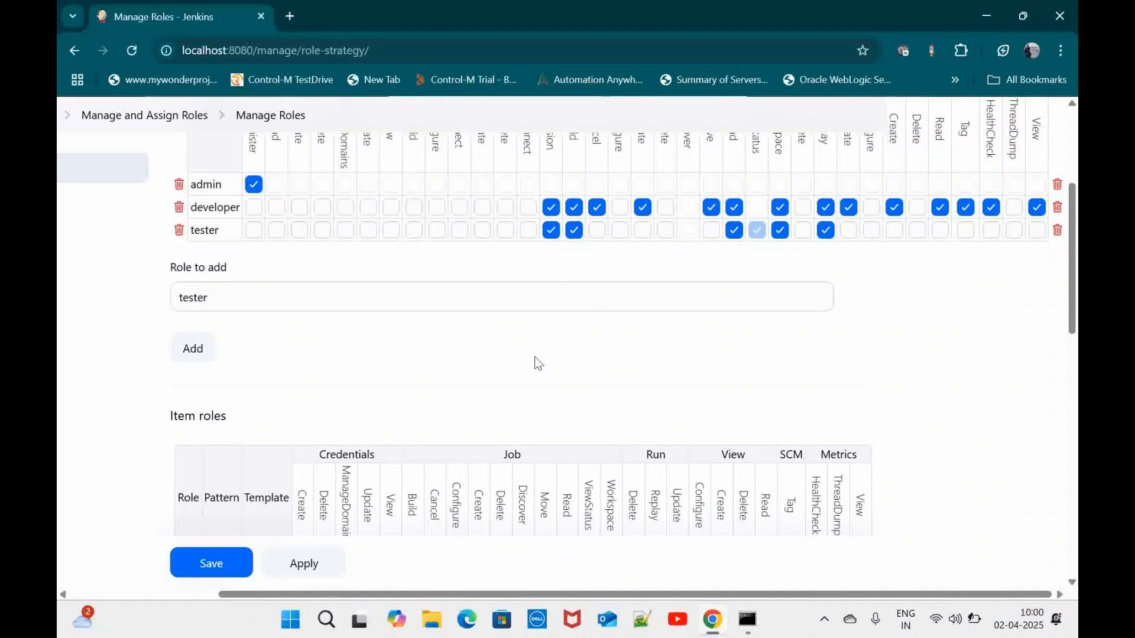
{"action": "scroll", "coordinate": [534, 356], "scroll_direction": "up", "scroll_amount": 2}
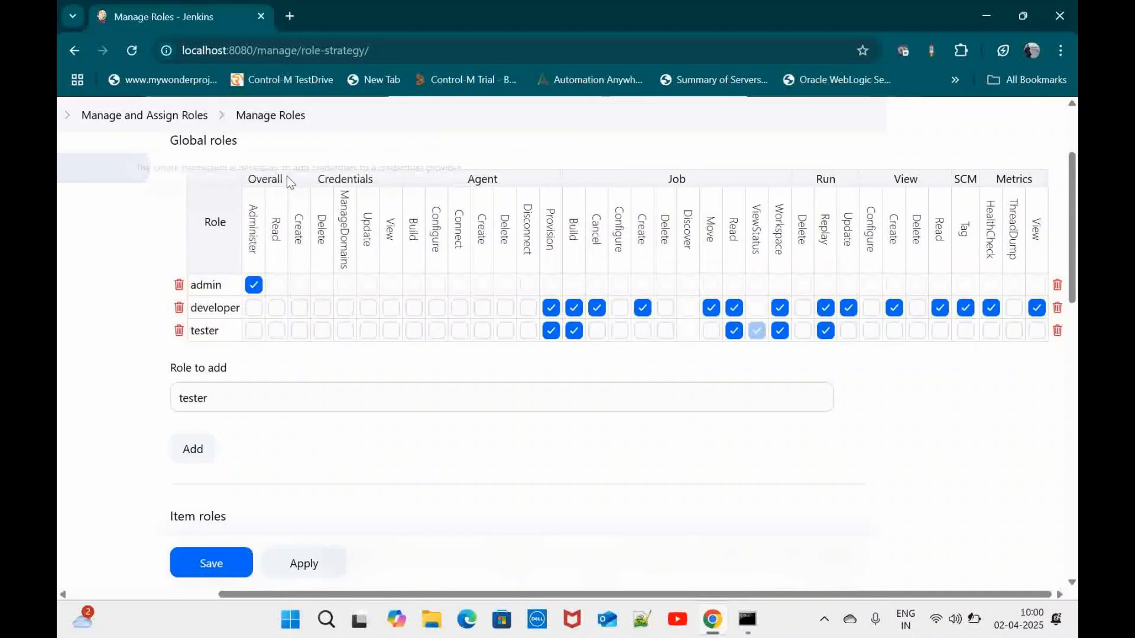
{"action": "scroll", "coordinate": [713, 257], "scroll_direction": "up", "scroll_amount": 1}
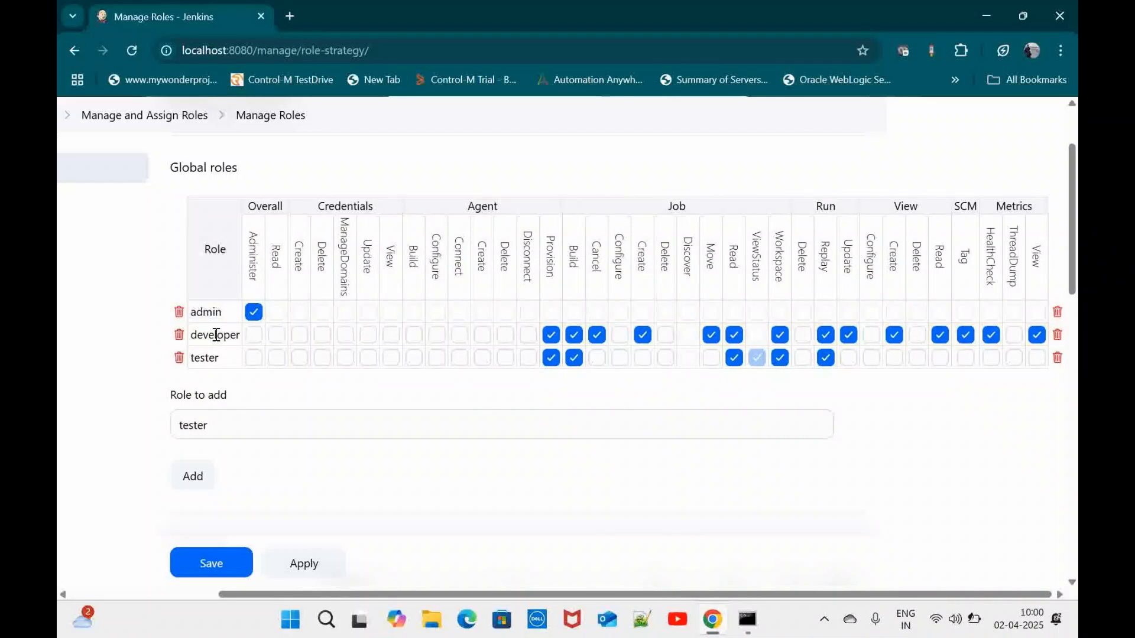
{"action": "scroll", "coordinate": [308, 494], "scroll_direction": "down", "scroll_amount": 2}
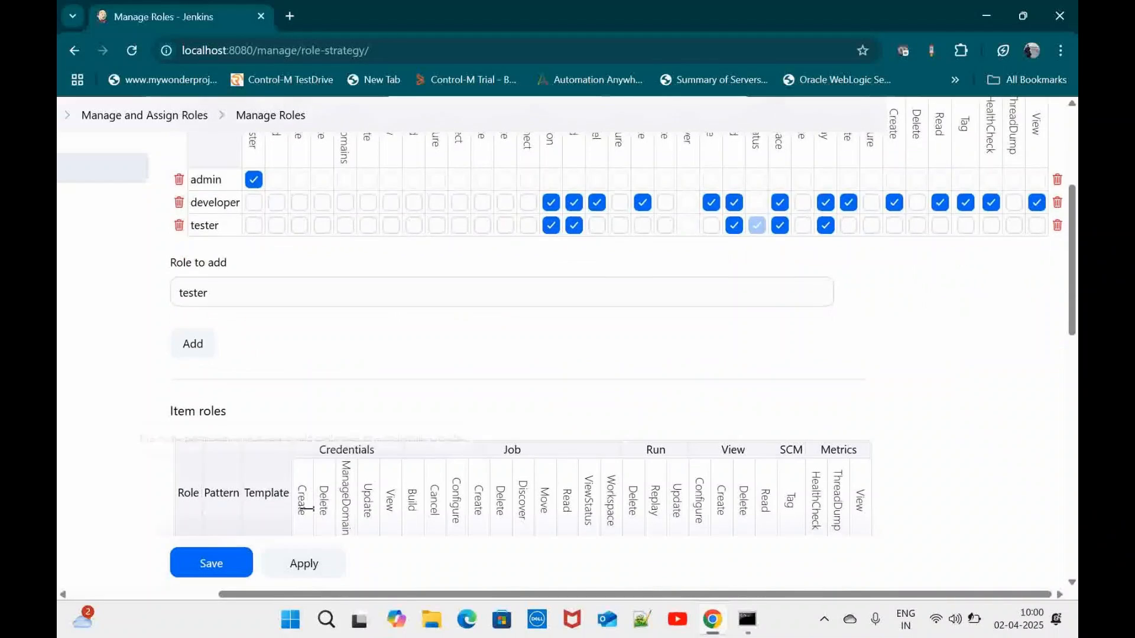
Apply and save the role permissions, then review the reloaded Manage Roles matrix
{"action": "left_click", "coordinate": [312, 571]}
{"action": "scroll", "coordinate": [314, 571], "scroll_direction": "down", "scroll_amount": 2}
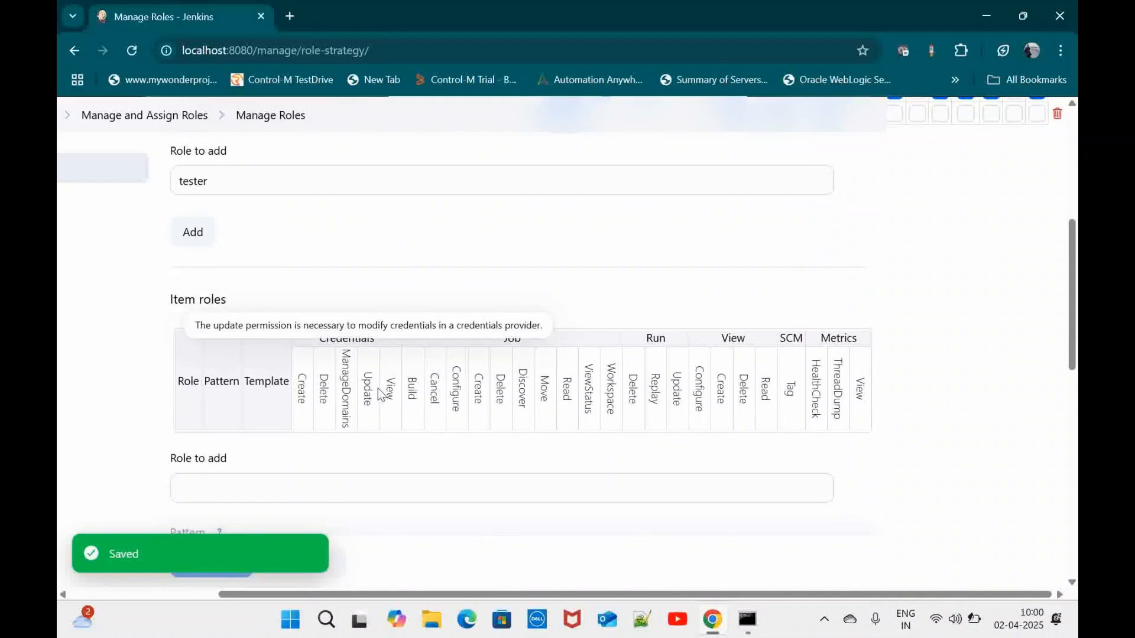
{"action": "left_click", "coordinate": [217, 568]}
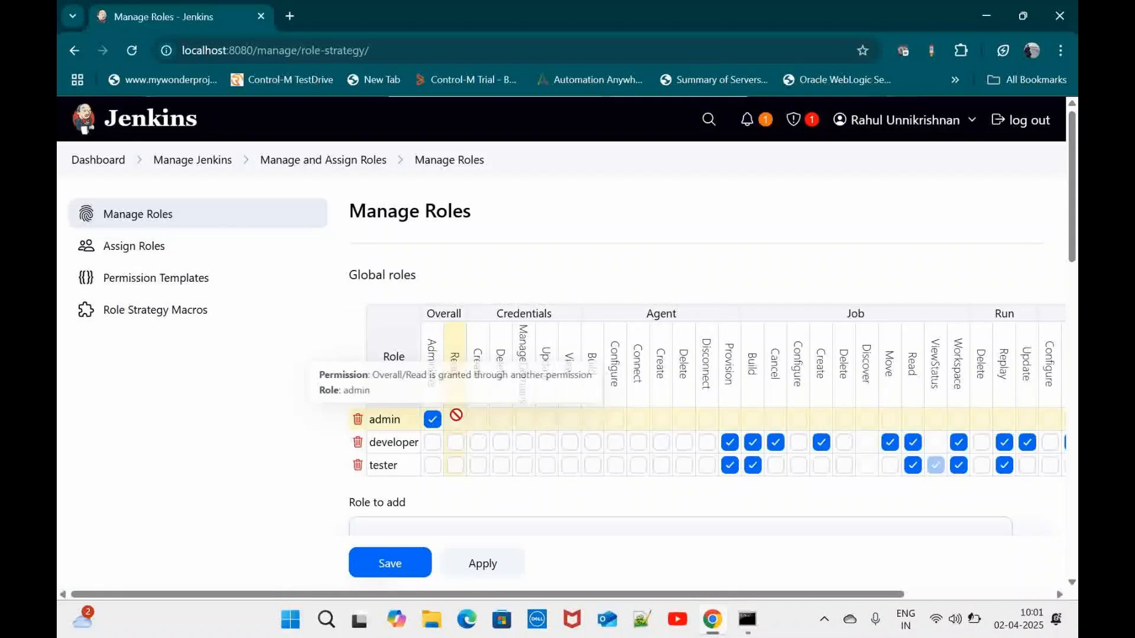
{"action": "scroll", "coordinate": [455, 414], "scroll_direction": "down", "scroll_amount": 1}
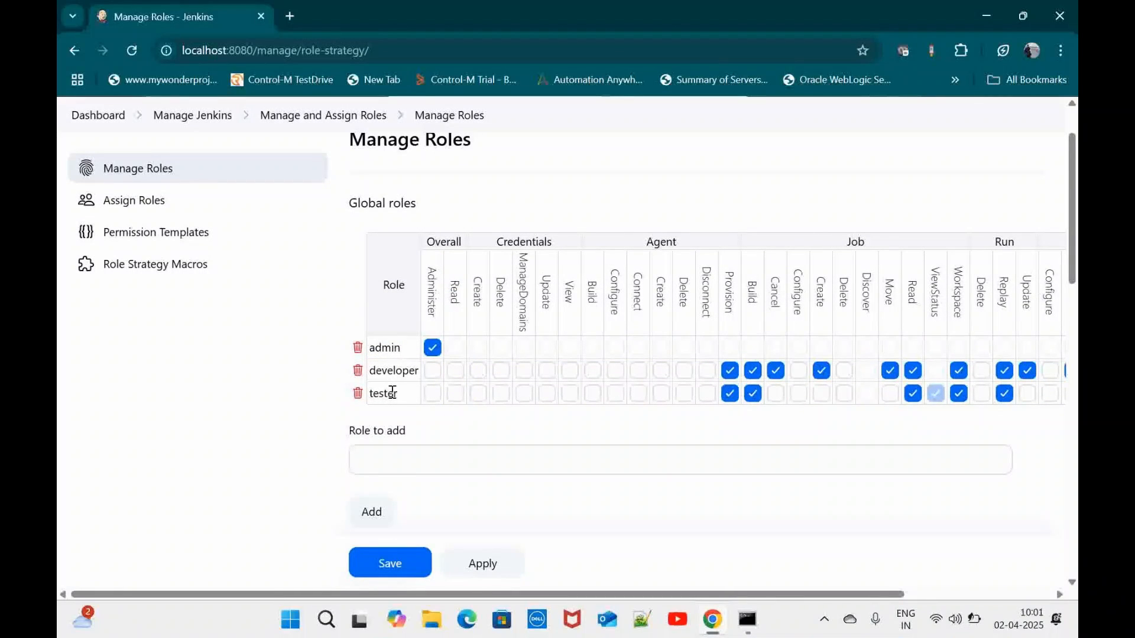
{"action": "scroll", "coordinate": [749, 380], "scroll_direction": "right", "scroll_amount": 5}
{"action": "scroll", "coordinate": [830, 401], "scroll_direction": "up", "scroll_amount": 1}
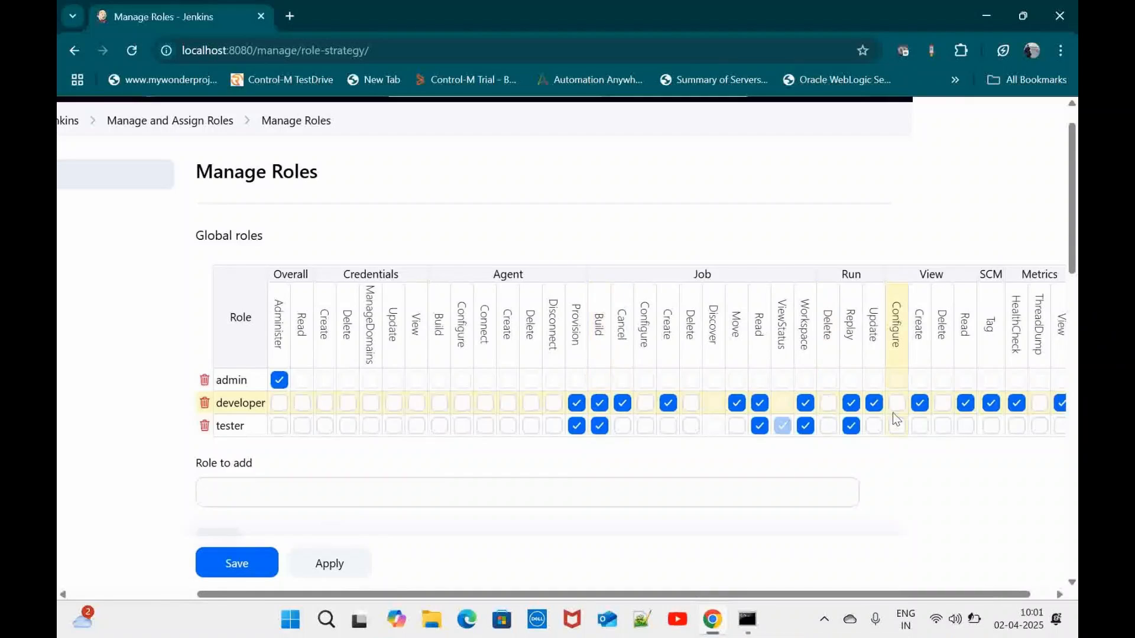
{"action": "scroll", "coordinate": [897, 419], "scroll_direction": "right", "scroll_amount": 1}
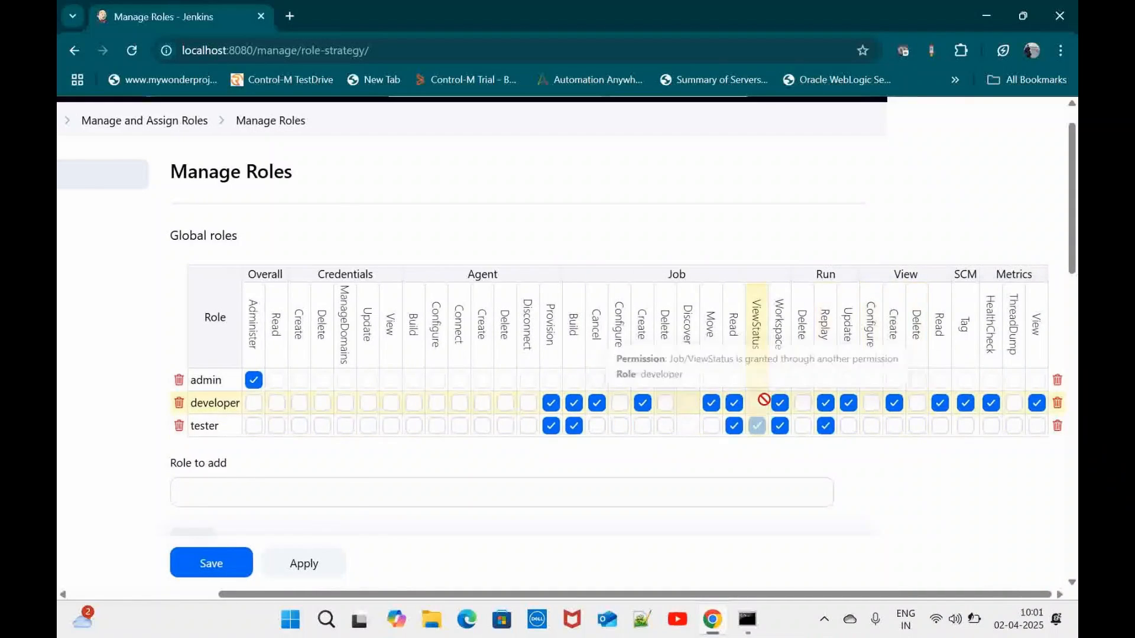
{"action": "scroll", "coordinate": [764, 400], "scroll_direction": "left", "scroll_amount": 6}
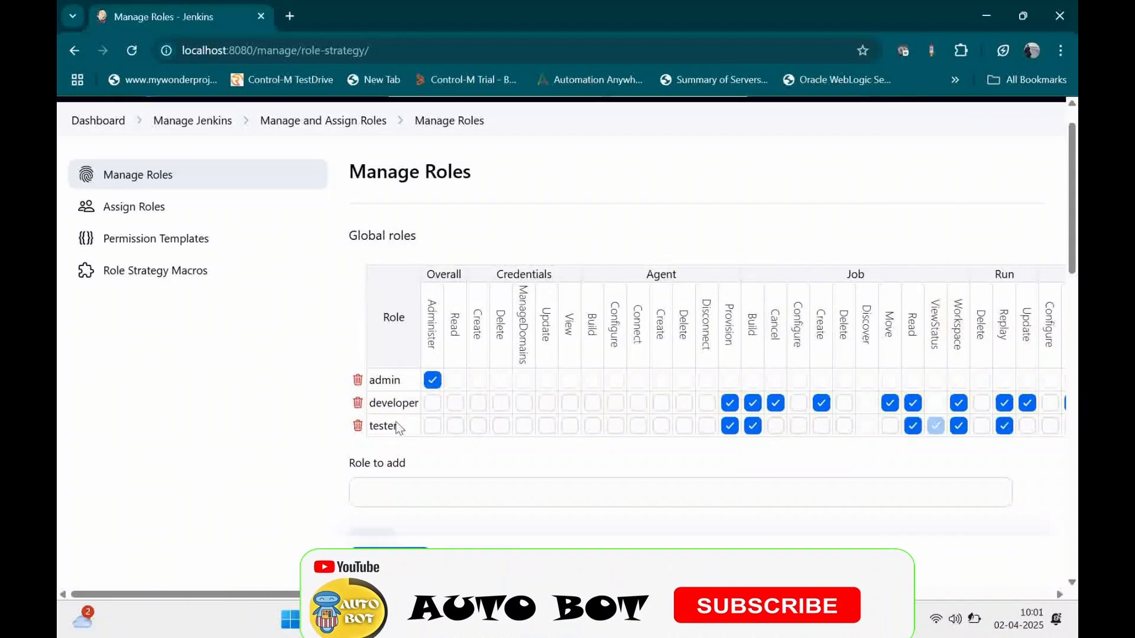
Open Assign Roles and review the global grid, where only the existing user holds admin
{"action": "left_click", "coordinate": [160, 212]}
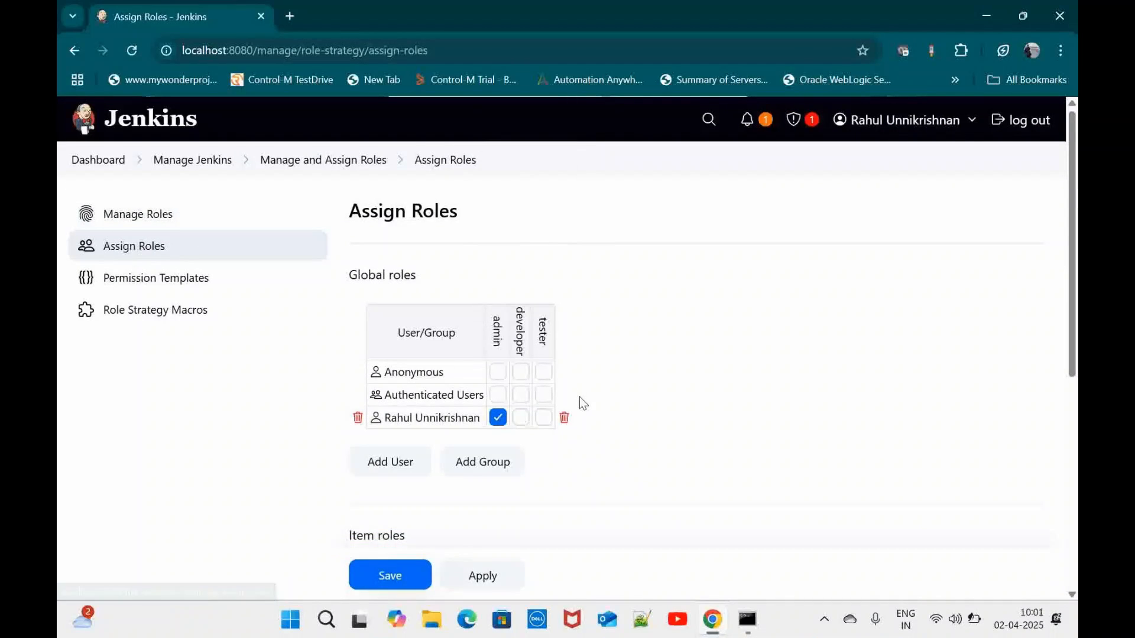
{"action": "scroll", "coordinate": [580, 396], "scroll_direction": "down", "scroll_amount": 3}
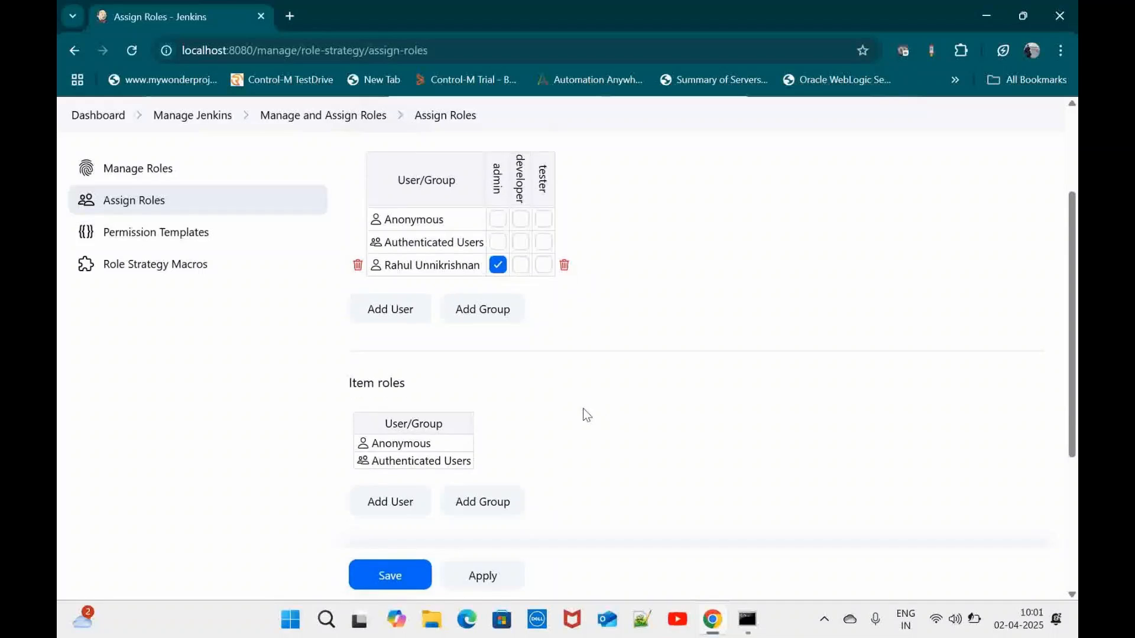
{"action": "scroll", "coordinate": [583, 414], "scroll_direction": "down", "scroll_amount": 1}
{"action": "scroll", "coordinate": [483, 346], "scroll_direction": "up", "scroll_amount": 3}
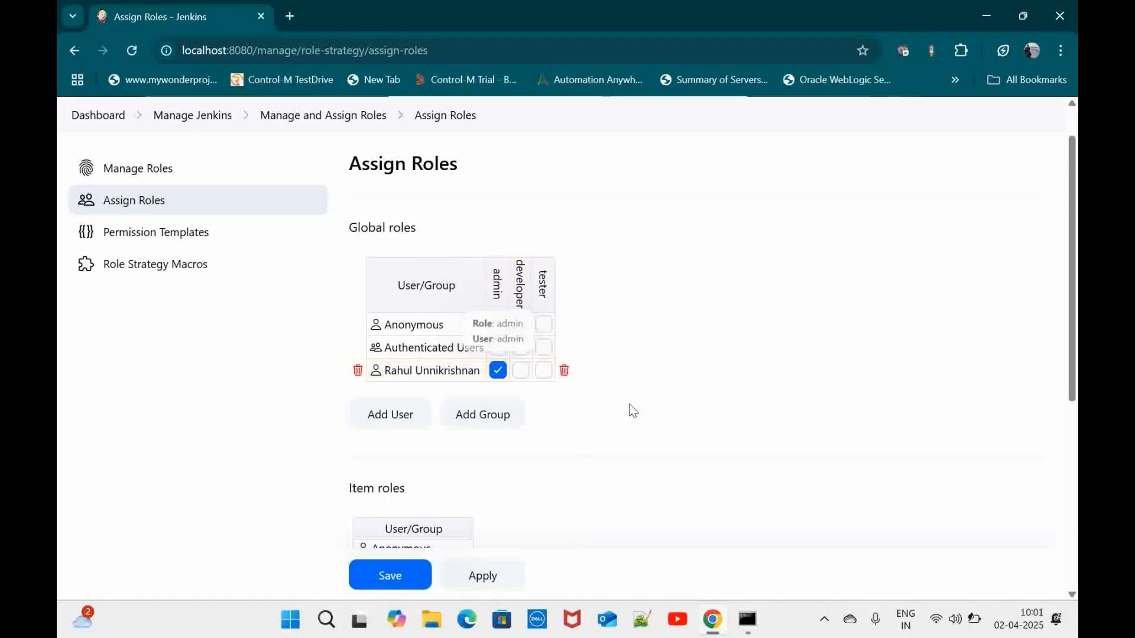
{"action": "scroll", "coordinate": [633, 415], "scroll_direction": "down", "scroll_amount": 1}
{"action": "scroll", "coordinate": [630, 413], "scroll_direction": "down", "scroll_amount": 1}
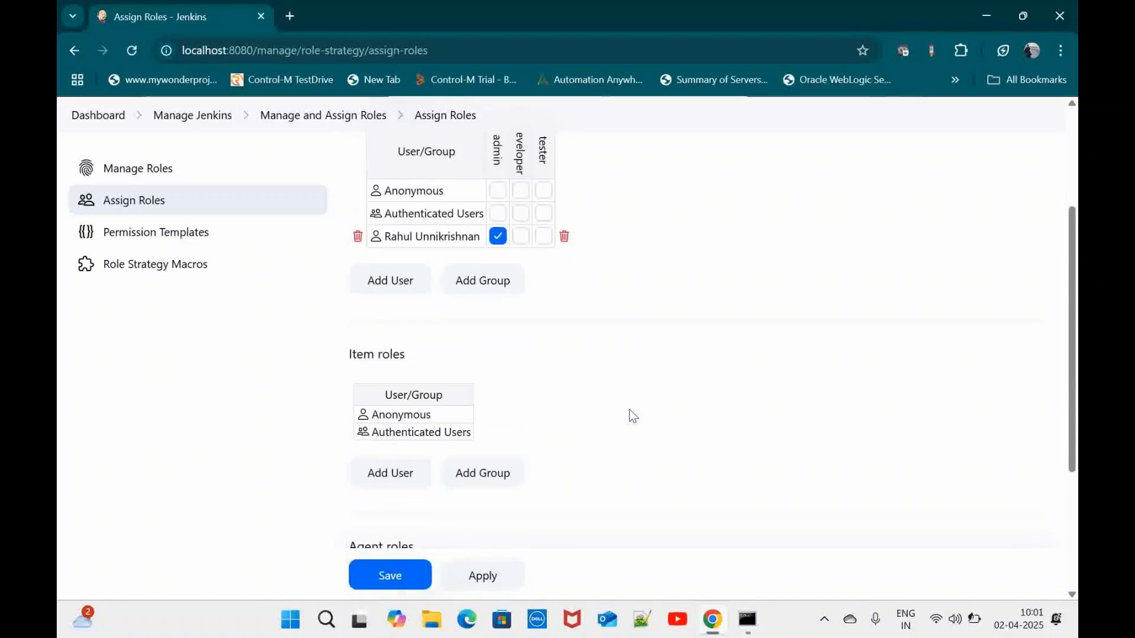
{"action": "scroll", "coordinate": [629, 414], "scroll_direction": "up", "scroll_amount": 1}
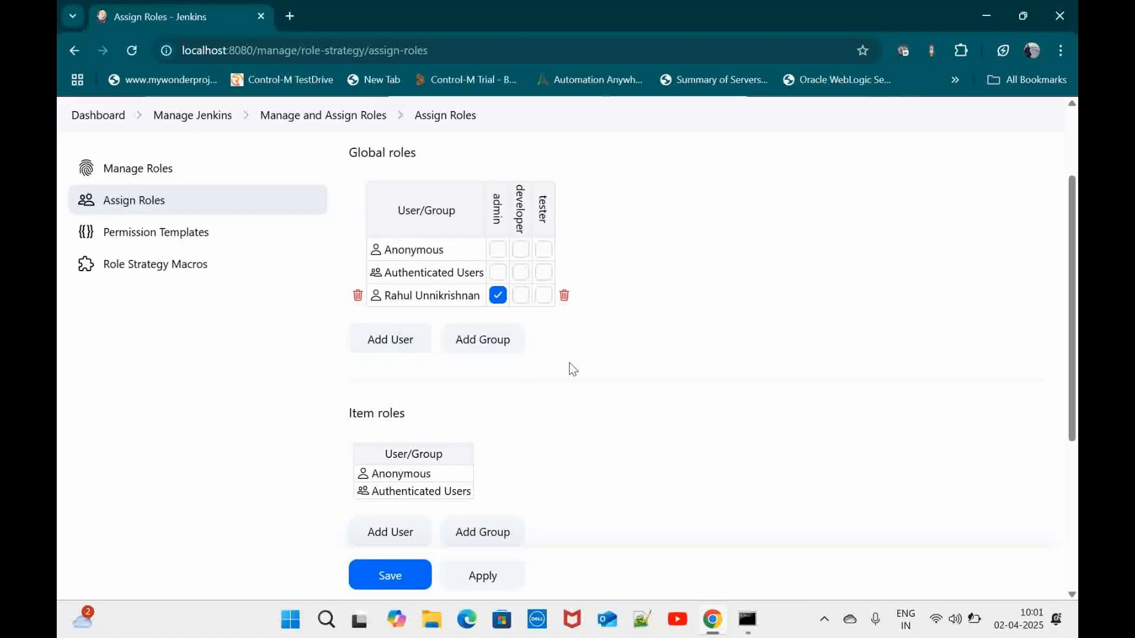
{"action": "scroll", "coordinate": [567, 367], "scroll_direction": "up", "scroll_amount": 1}
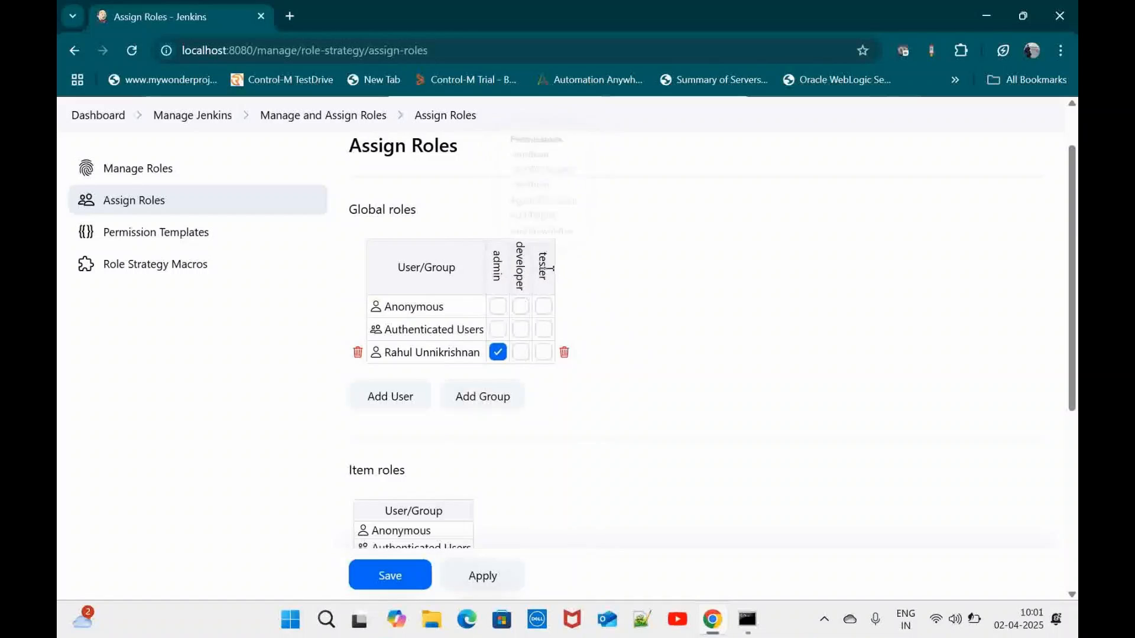
Add the developer and tester user IDs to the global roles grid
{"action": "left_click", "coordinate": [406, 407]}
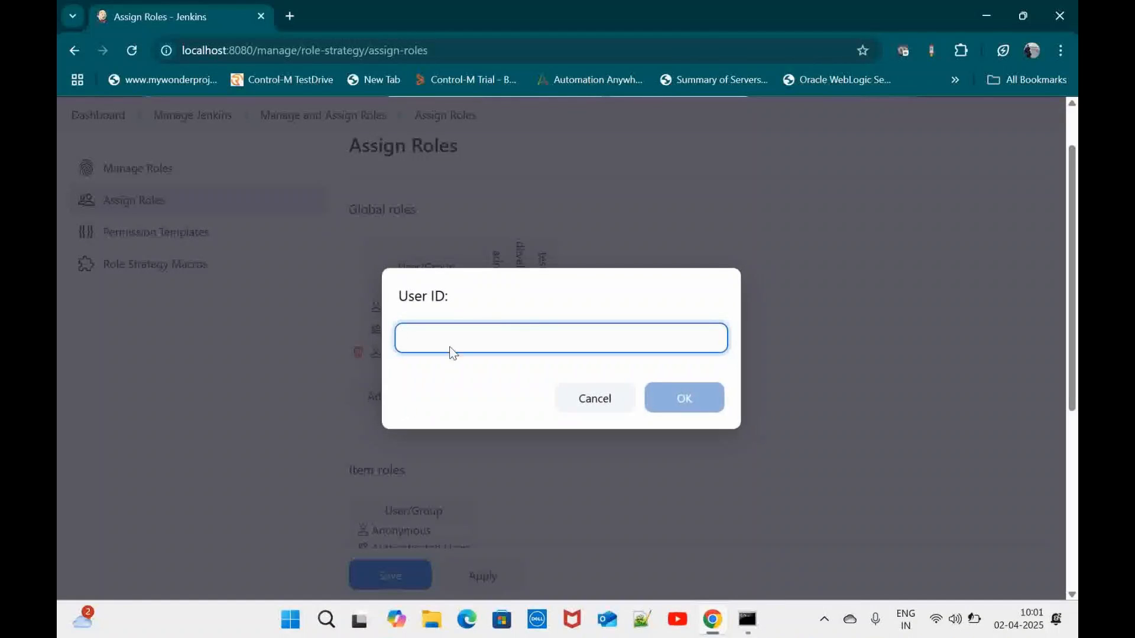
{"action": "type", "text": "au"}
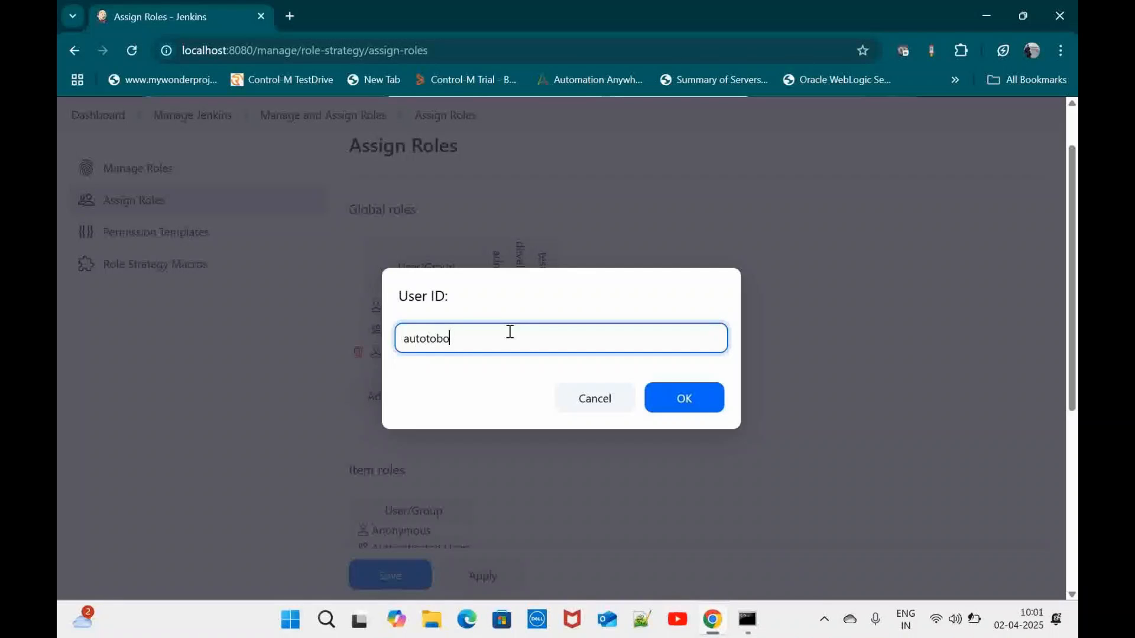
{"action": "type", "text": "totobo"}
{"action": "key", "text": "BackSpace"}
{"action": "left_click", "coordinate": [696, 397]}
{"action": "left_click", "coordinate": [401, 420]}
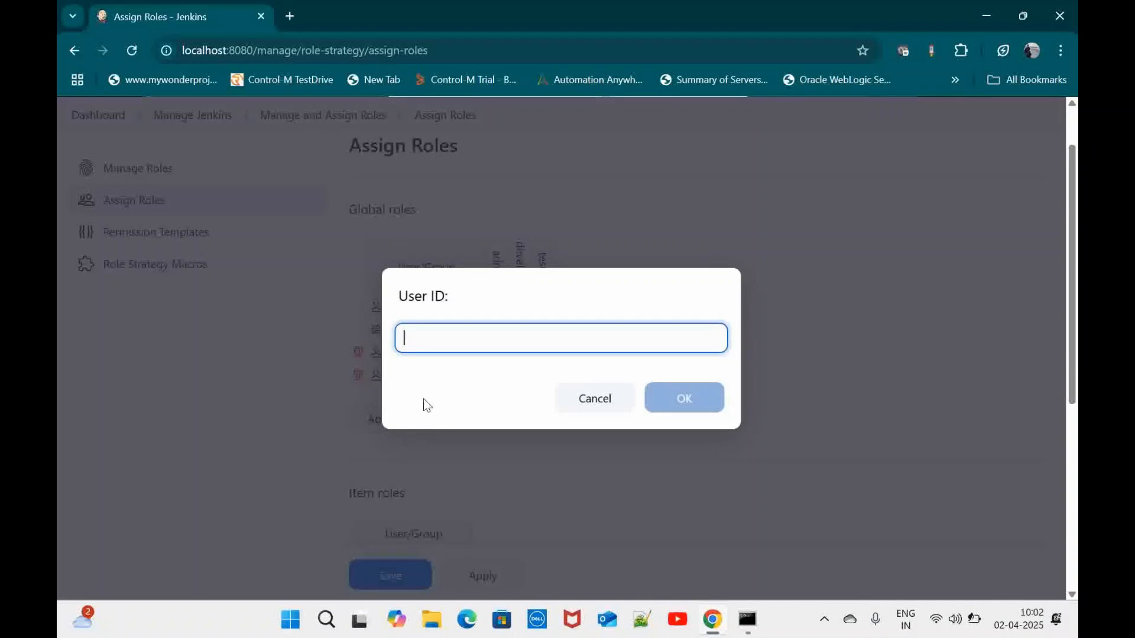
{"action": "type", "text": "autobottester"}
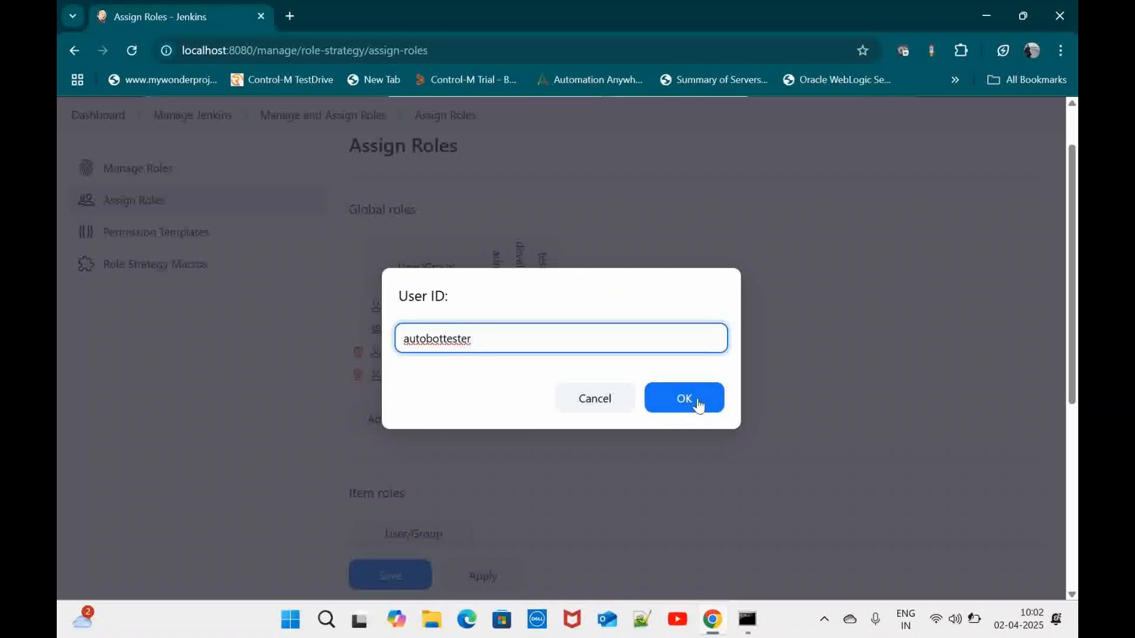
{"action": "left_click", "coordinate": [650, 400]}
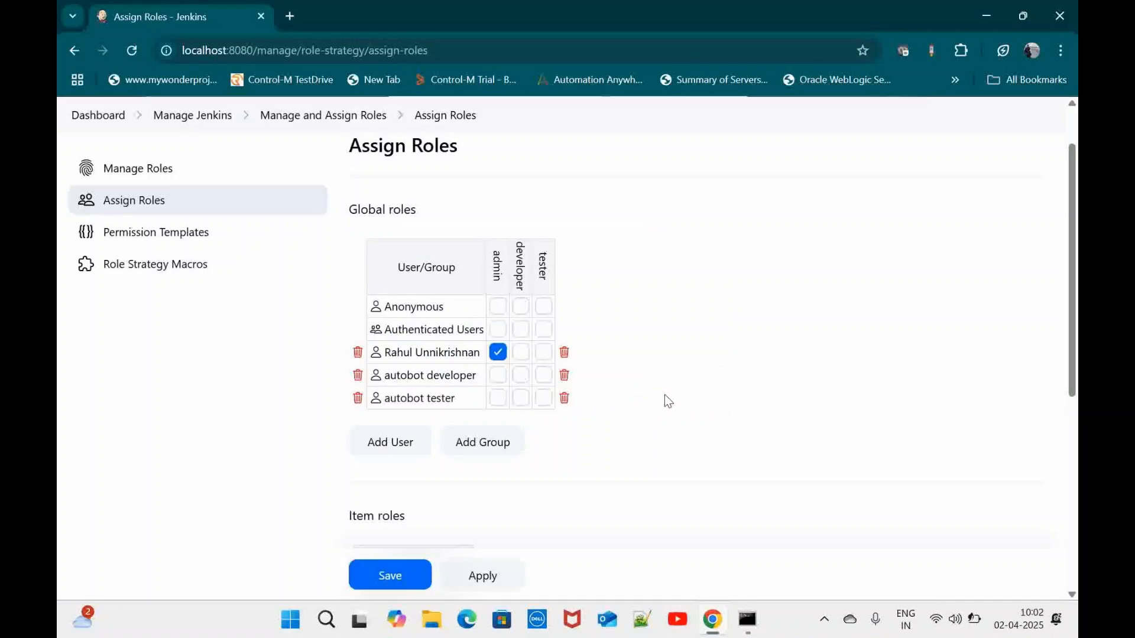
Give the developer user the developer role and the tester user the tester role, then apply
{"action": "left_click", "coordinate": [522, 376]}
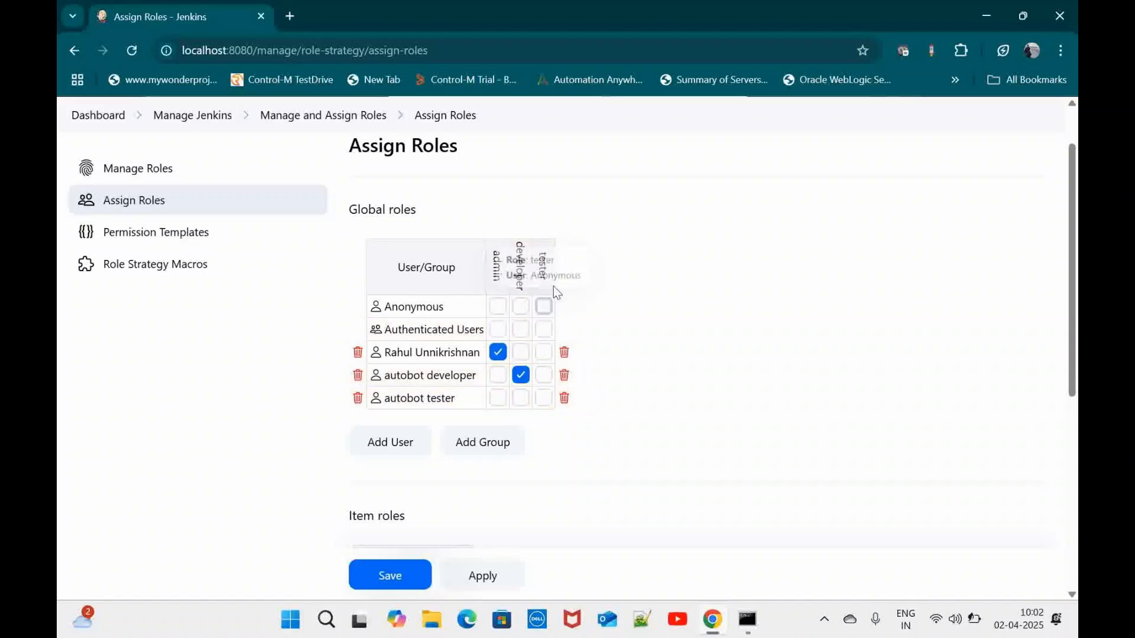
{"action": "left_click", "coordinate": [544, 398]}
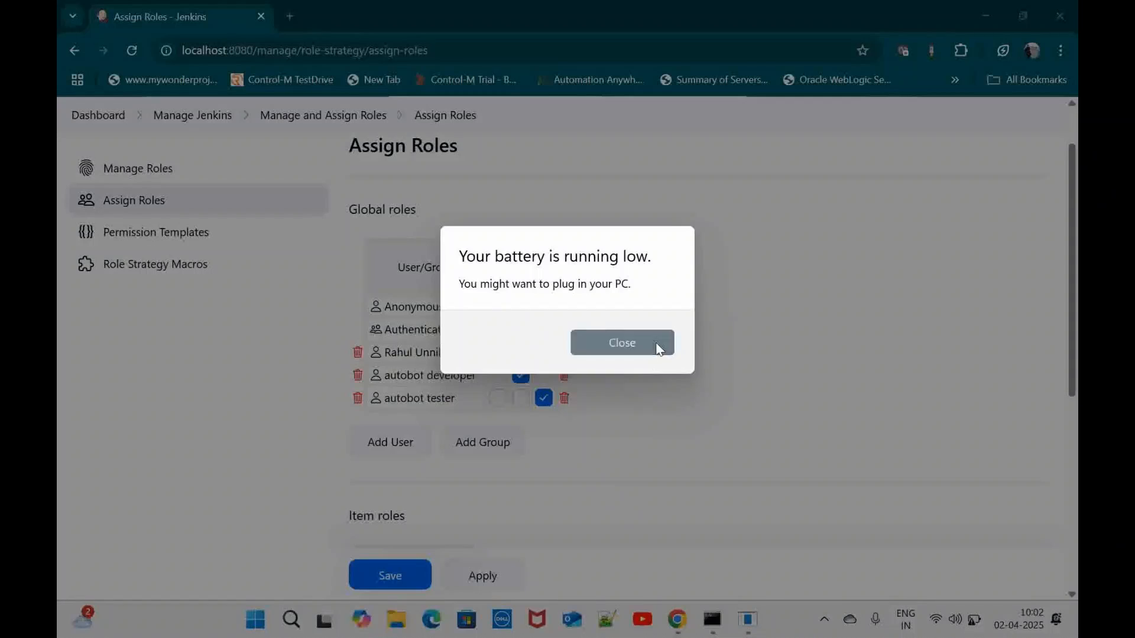
{"action": "left_click", "coordinate": [658, 348]}
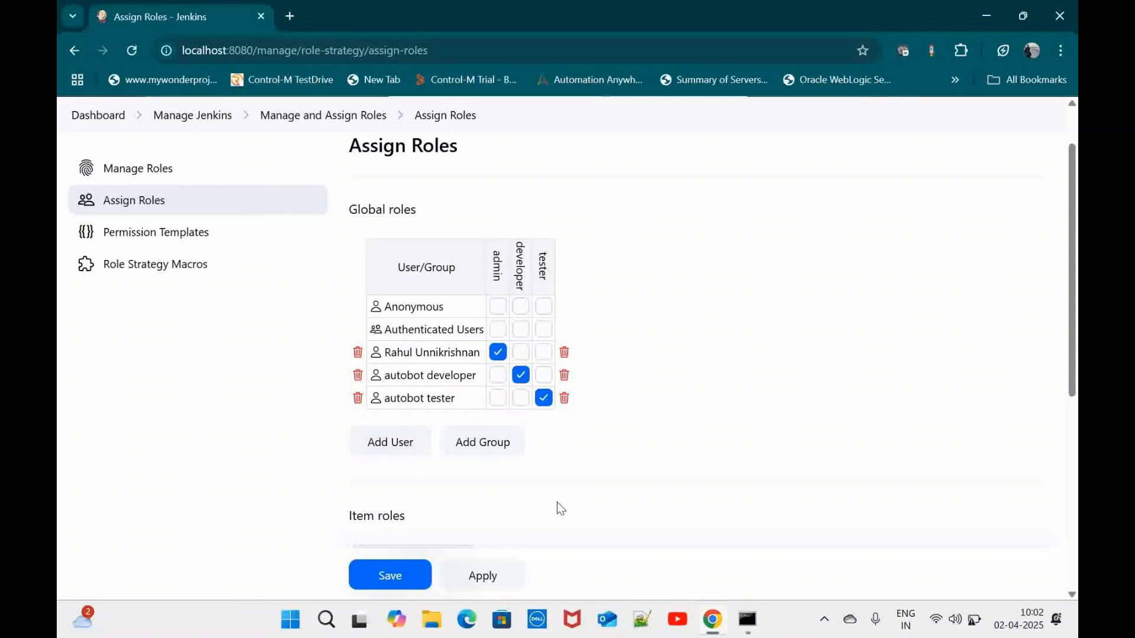
{"action": "scroll", "coordinate": [561, 508], "scroll_direction": "down", "scroll_amount": 1}
{"action": "left_click", "coordinate": [495, 576]}
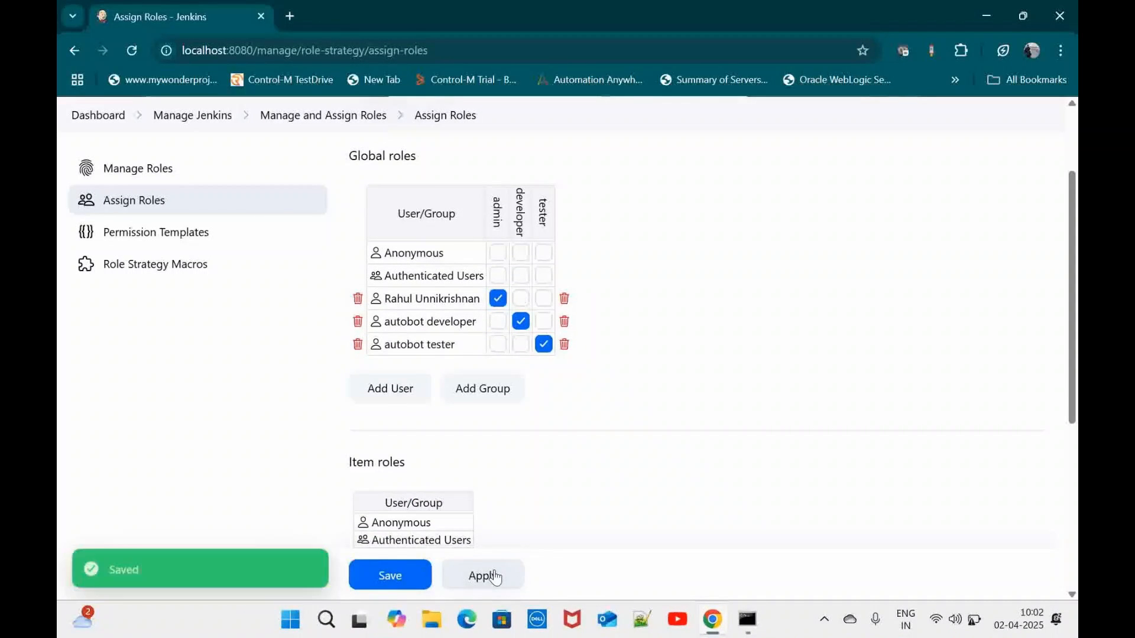
{"action": "left_click", "coordinate": [388, 576]}
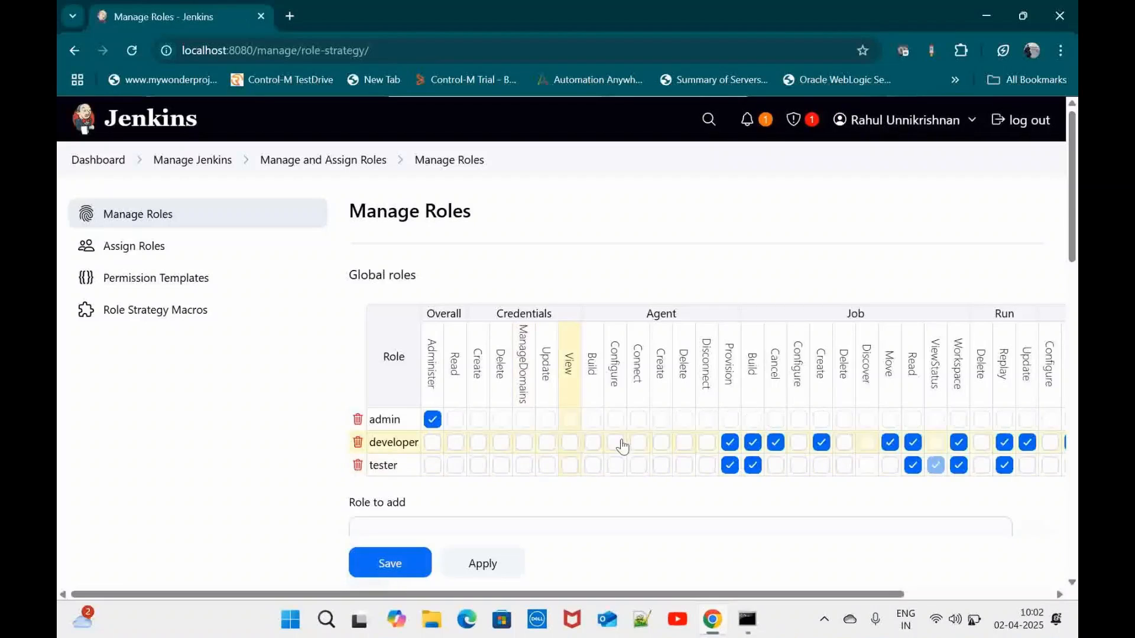
{"action": "scroll", "coordinate": [622, 446], "scroll_direction": "down", "scroll_amount": 3}
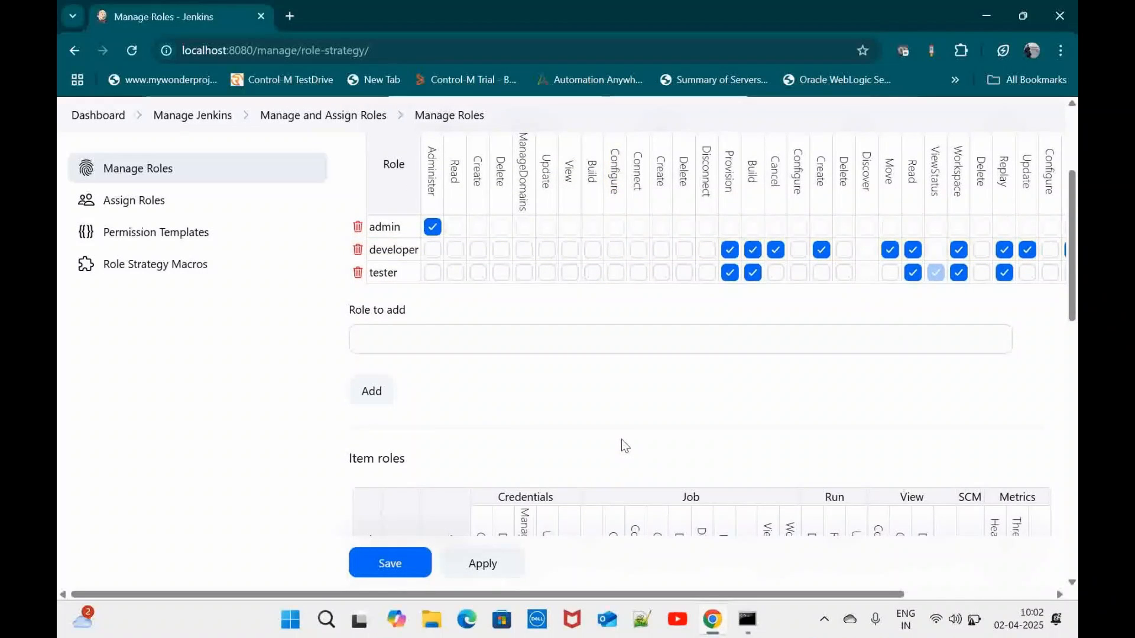
{"action": "scroll", "coordinate": [621, 446], "scroll_direction": "up", "scroll_amount": 3}
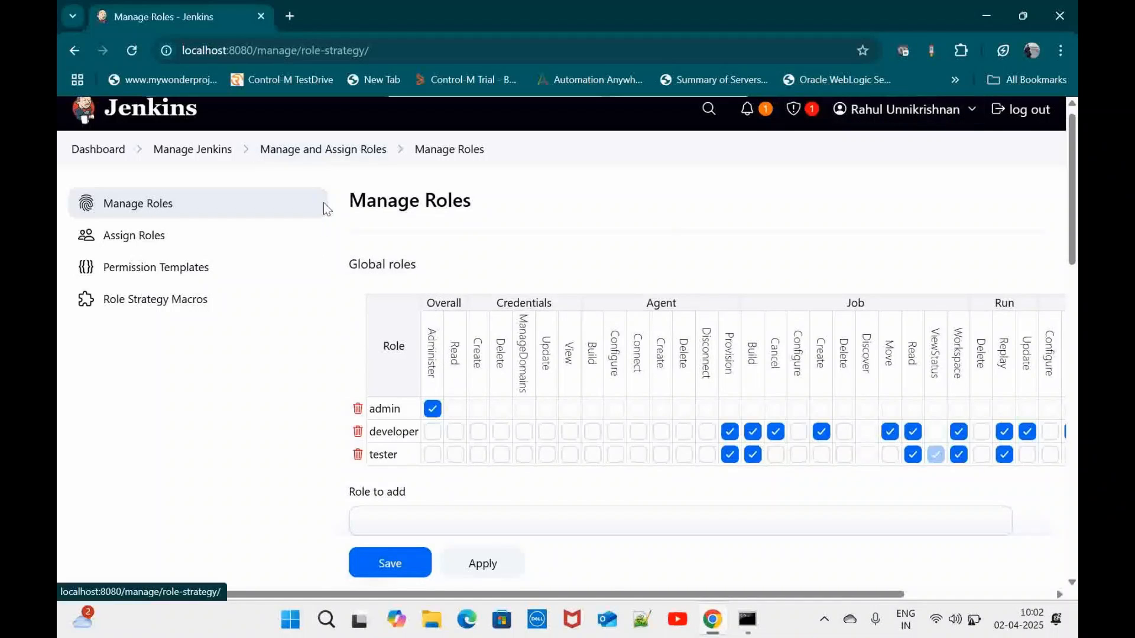
{"action": "left_click", "coordinate": [298, 151]}
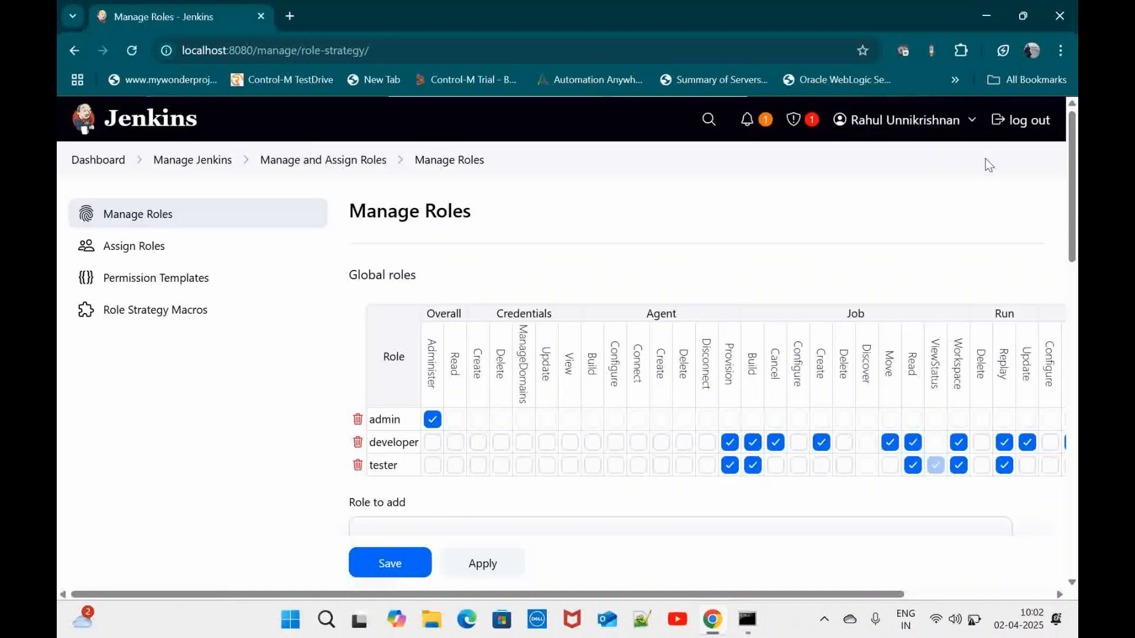
Log out and sign in as the tester user with the saved password, getting Access Denied
{"action": "left_click", "coordinate": [1022, 124]}
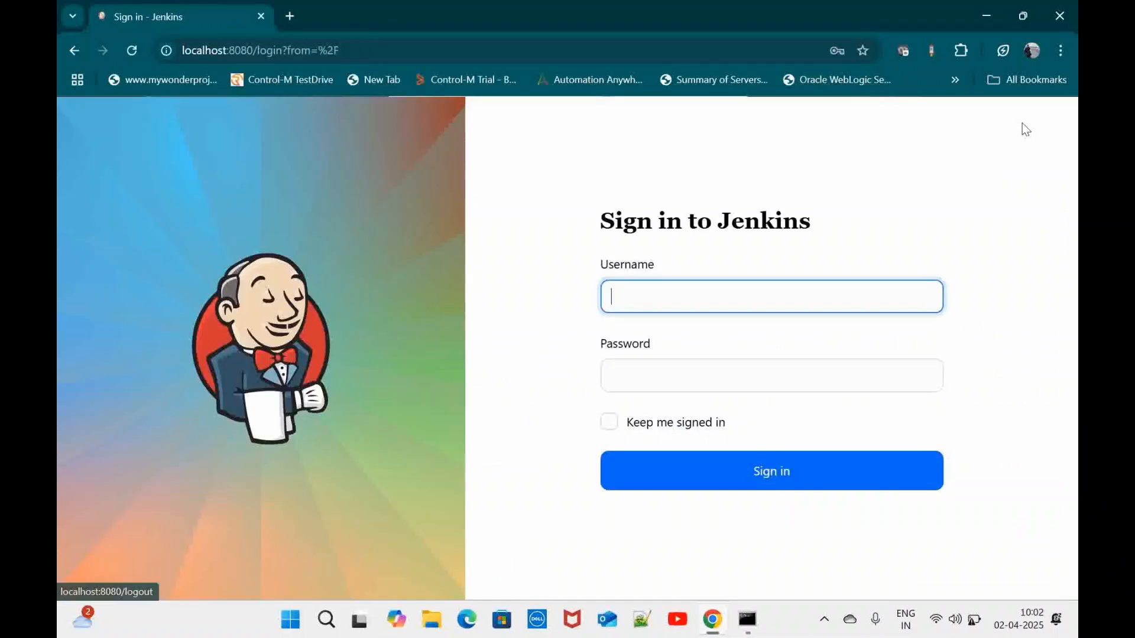
{"action": "left_click", "coordinate": [698, 305]}
{"action": "type", "text": "aut"}
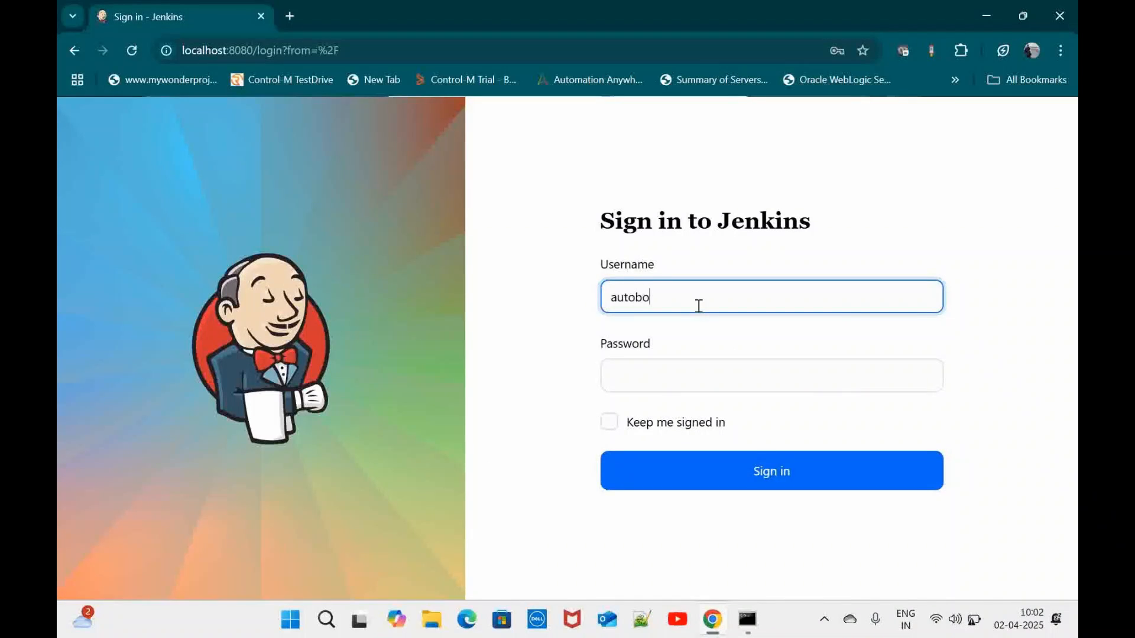
{"action": "type", "text": "obotd"}
{"action": "key", "text": "BackSpace"}
{"action": "key", "text": "BackSpace"}
{"action": "key", "text": "BackSpace"}
{"action": "double_click", "coordinate": [698, 306]}
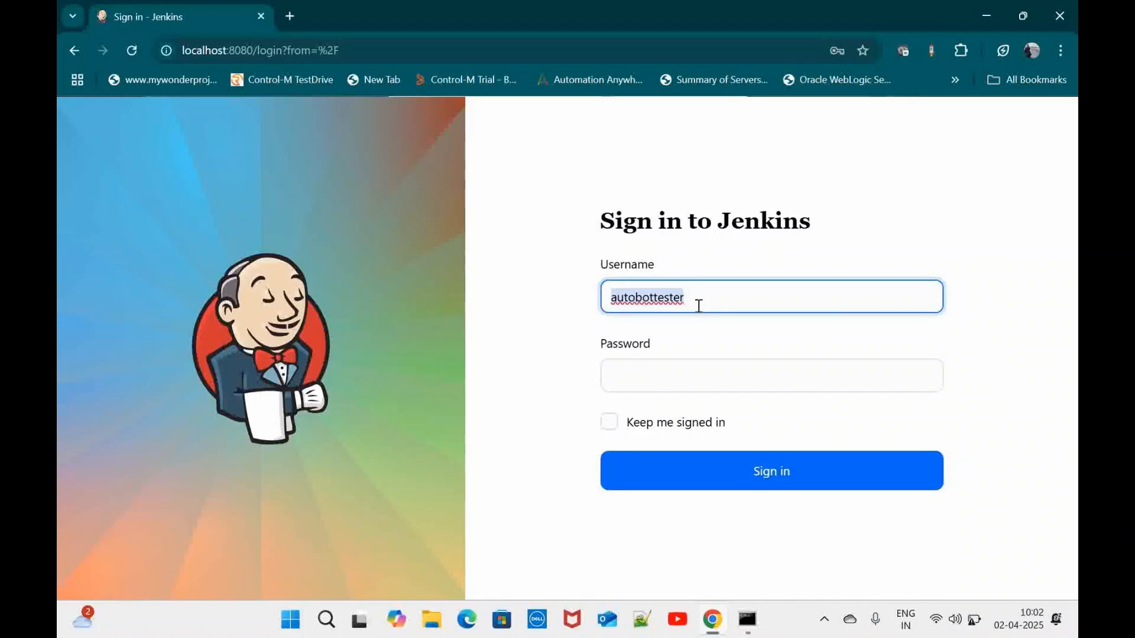
{"action": "left_click", "coordinate": [682, 374]}
{"action": "left_click", "coordinate": [724, 436]}
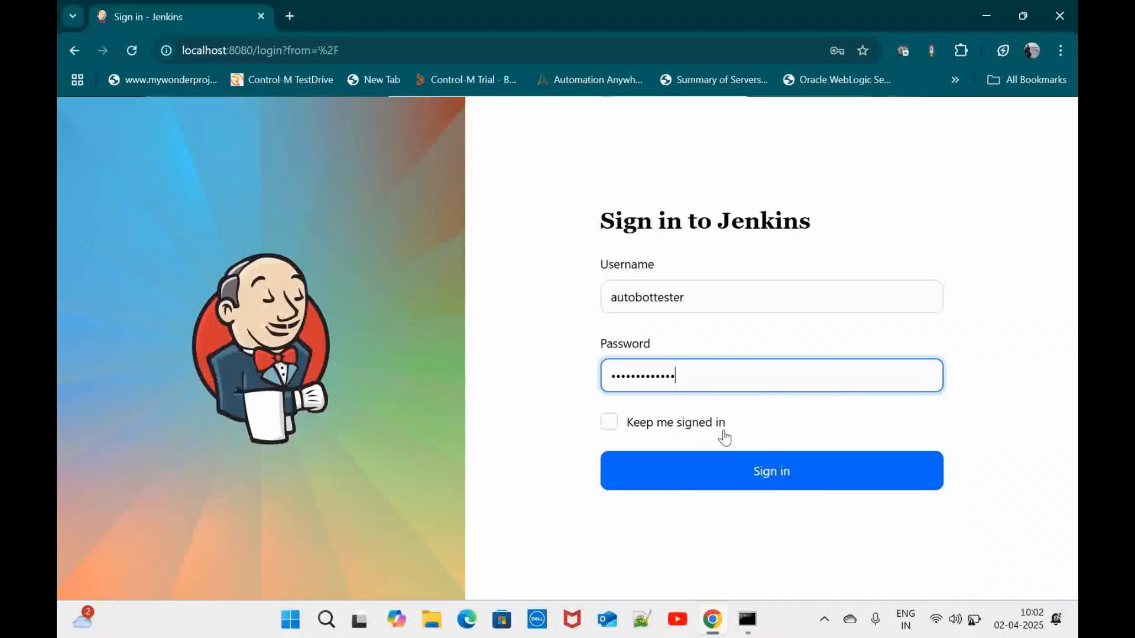
{"action": "left_click", "coordinate": [771, 472]}
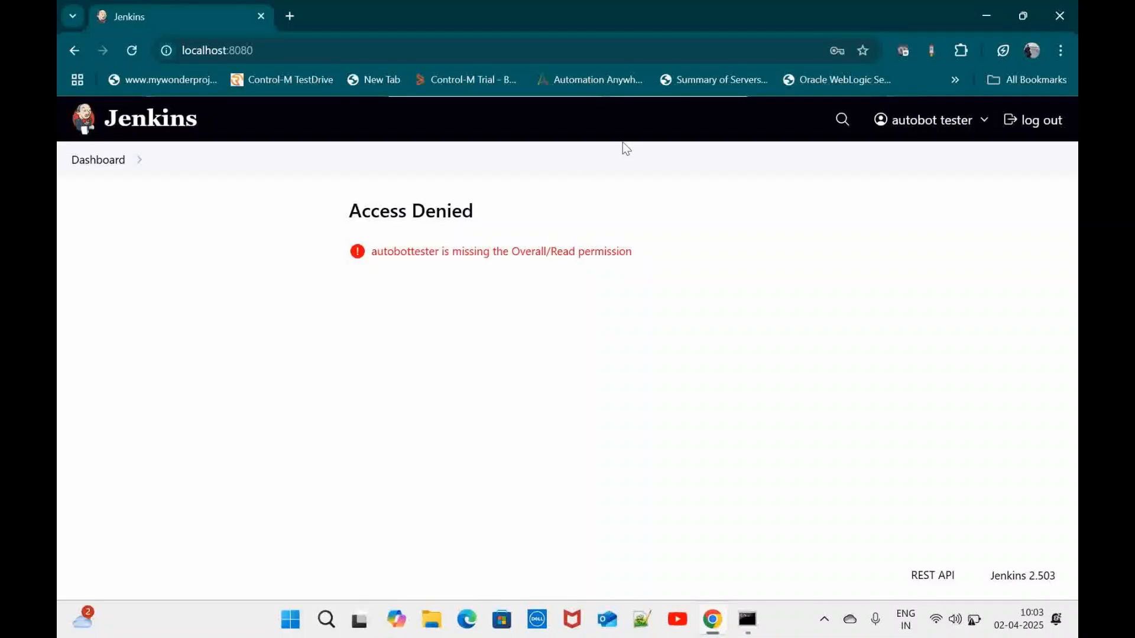
{"action": "left_click", "coordinate": [632, 53]}
{"action": "key", "text": "Return"}
Sign in as the developer user, see the missing Overall/Read error, and log out
{"action": "left_click", "coordinate": [1026, 125]}
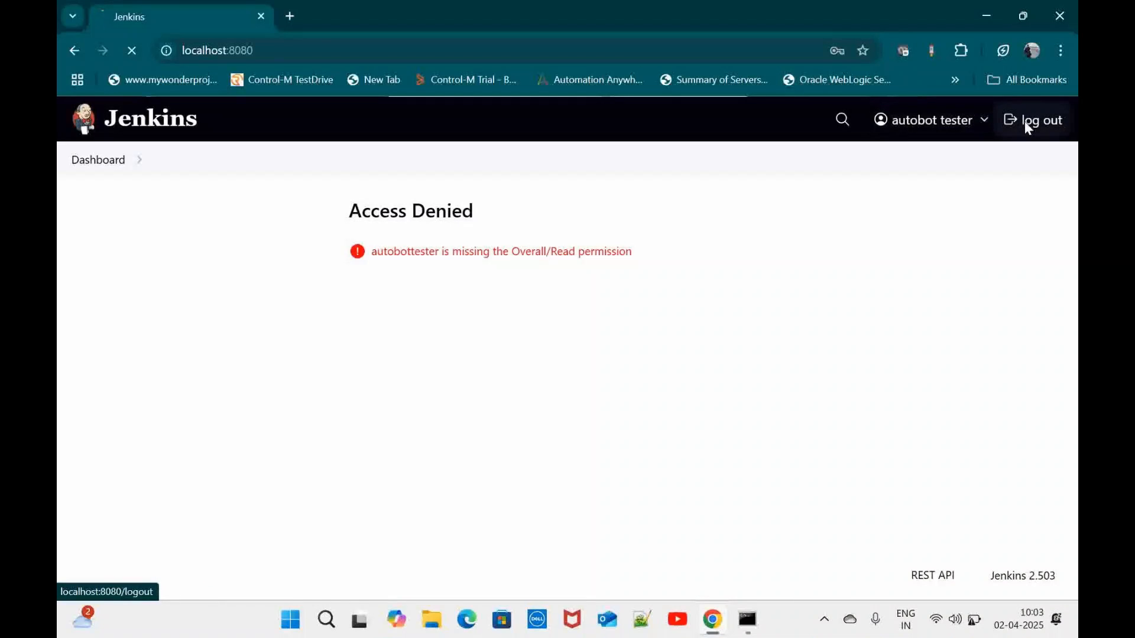
{"action": "left_click", "coordinate": [700, 296]}
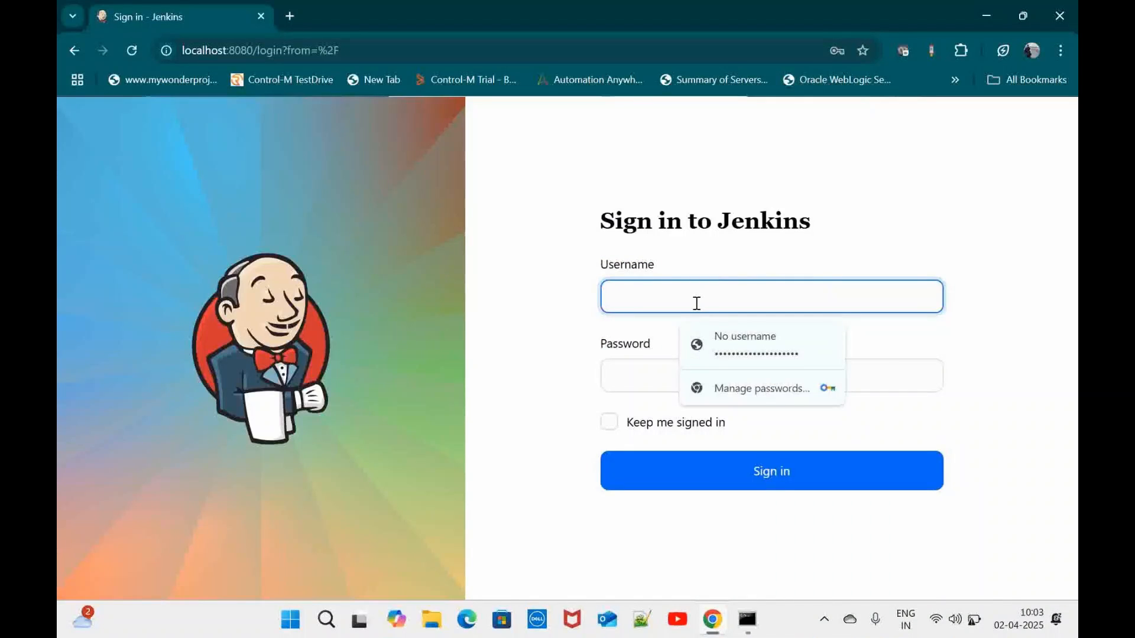
{"action": "type", "text": "aut"}
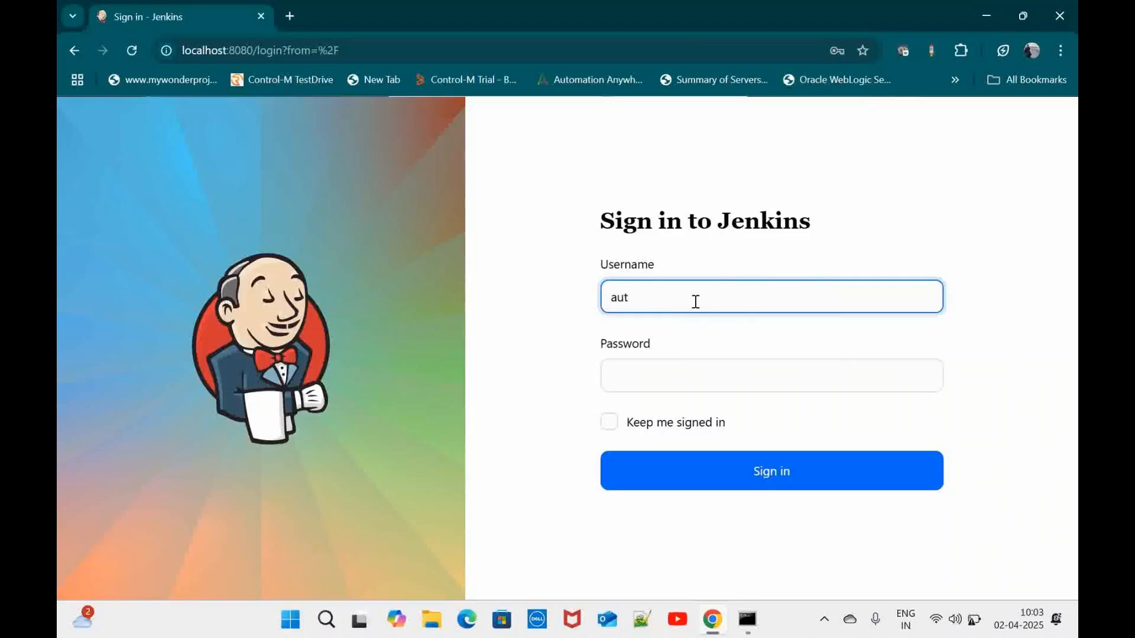
{"action": "type", "text": "ubobotdeveloper"}
{"action": "double_click", "coordinate": [695, 300]}
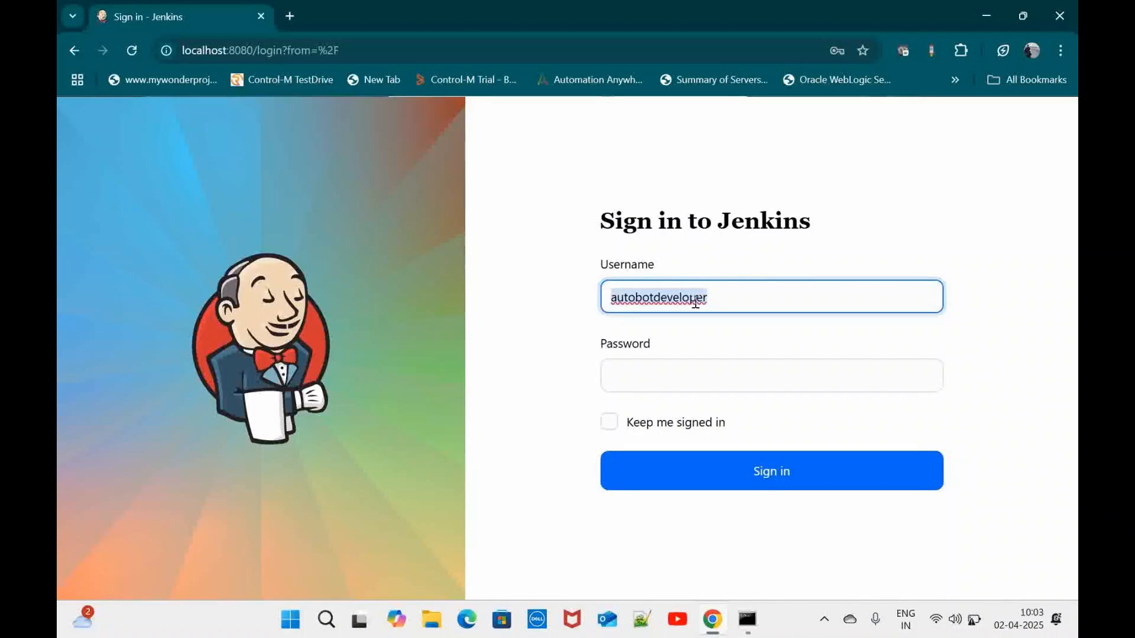
{"action": "left_click", "coordinate": [696, 384]}
{"action": "key", "text": "ctrl+v"}
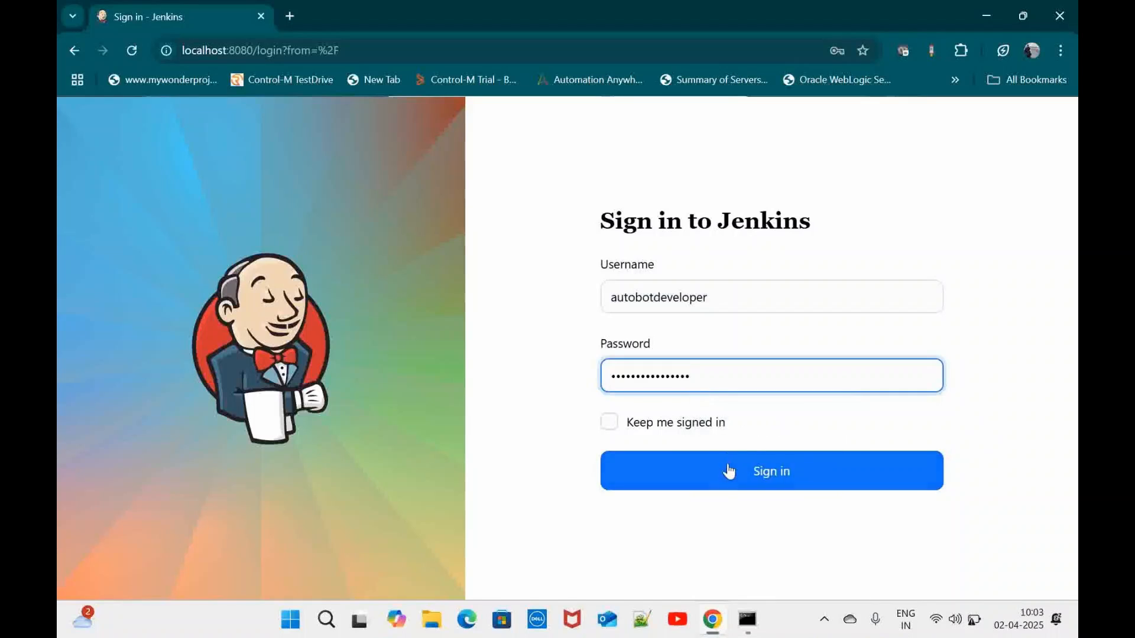
{"action": "left_click", "coordinate": [729, 471]}
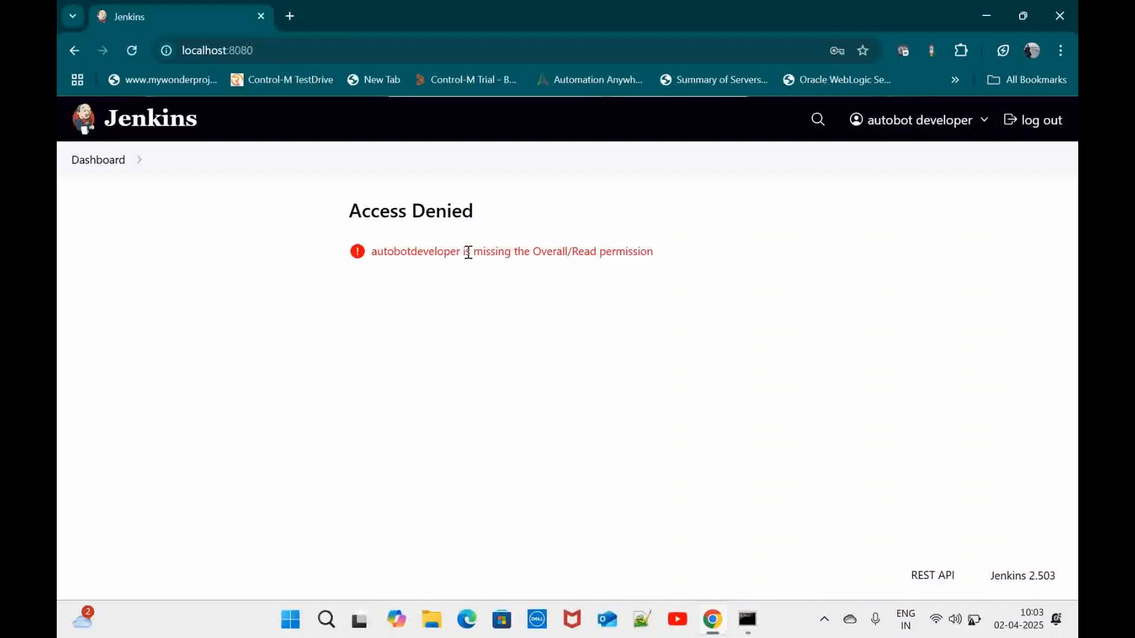
{"action": "left_click_drag", "start_coordinate": [468, 252], "coordinate": [687, 258]}
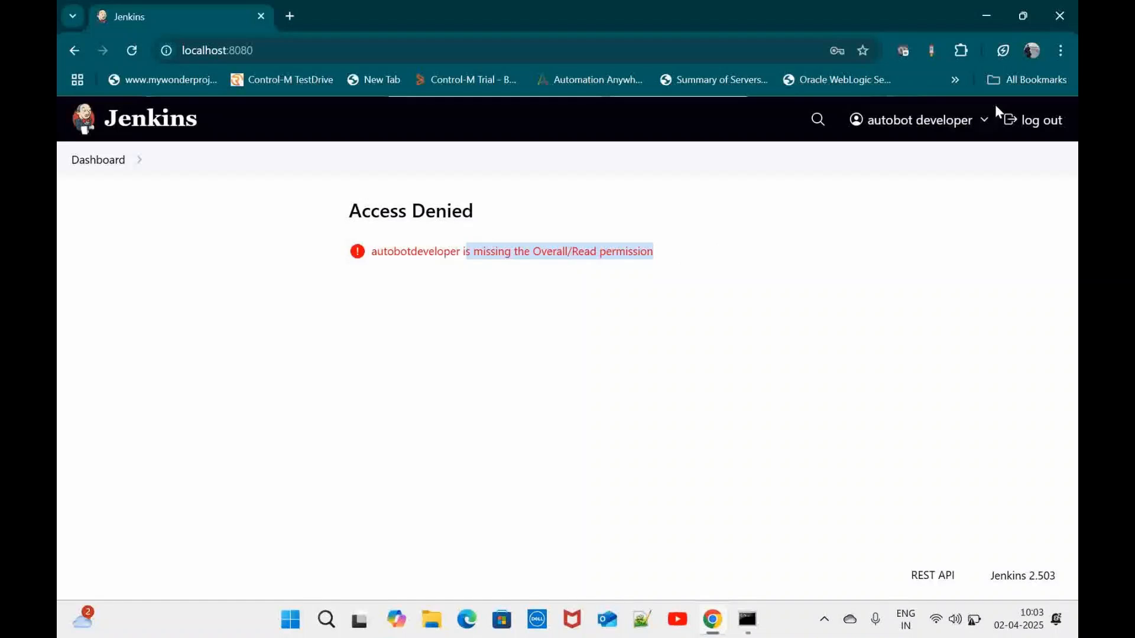
{"action": "left_click", "coordinate": [1034, 122]}
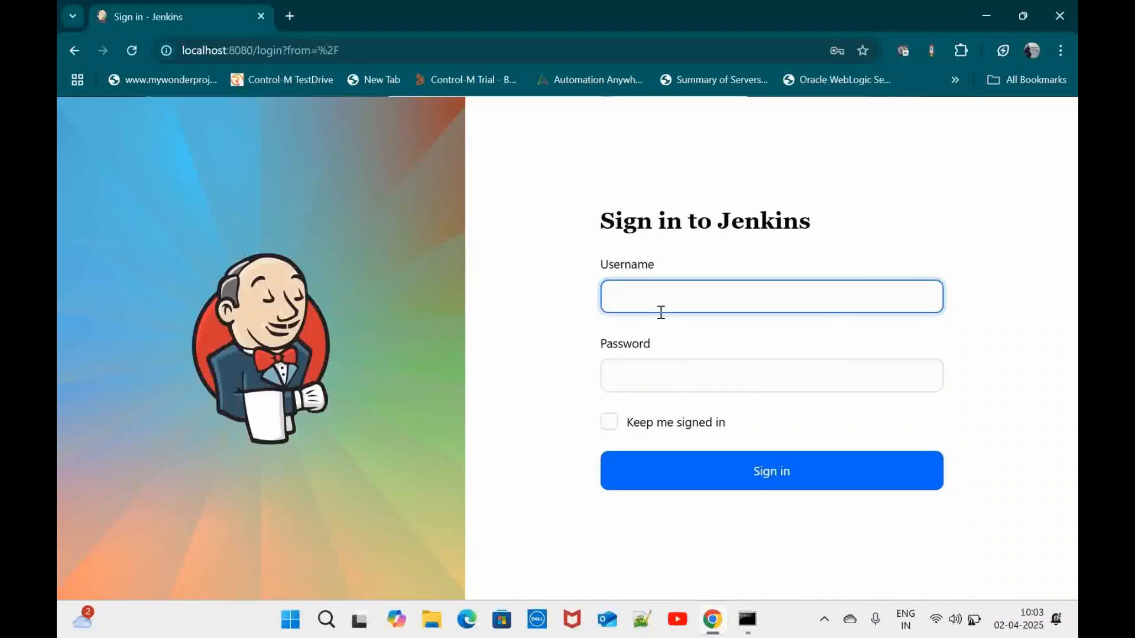
Sign in as admin with the administrator password
{"action": "left_click", "coordinate": [661, 312]}
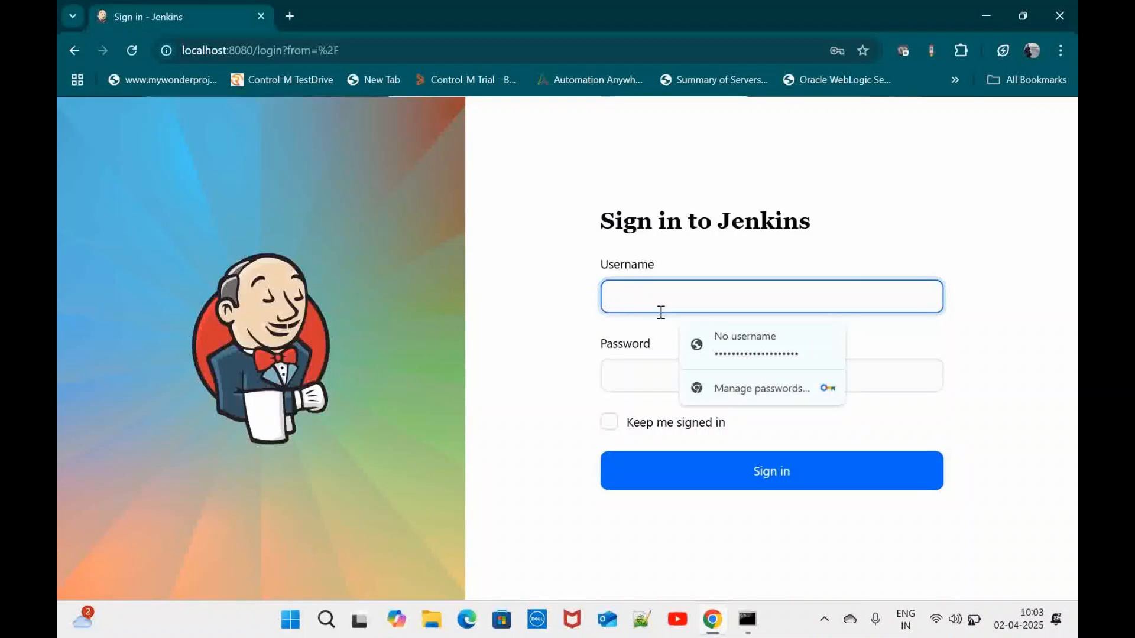
{"action": "type", "text": "admin"}
{"action": "key", "text": "Tab"}
{"action": "type", "text": "•••"}
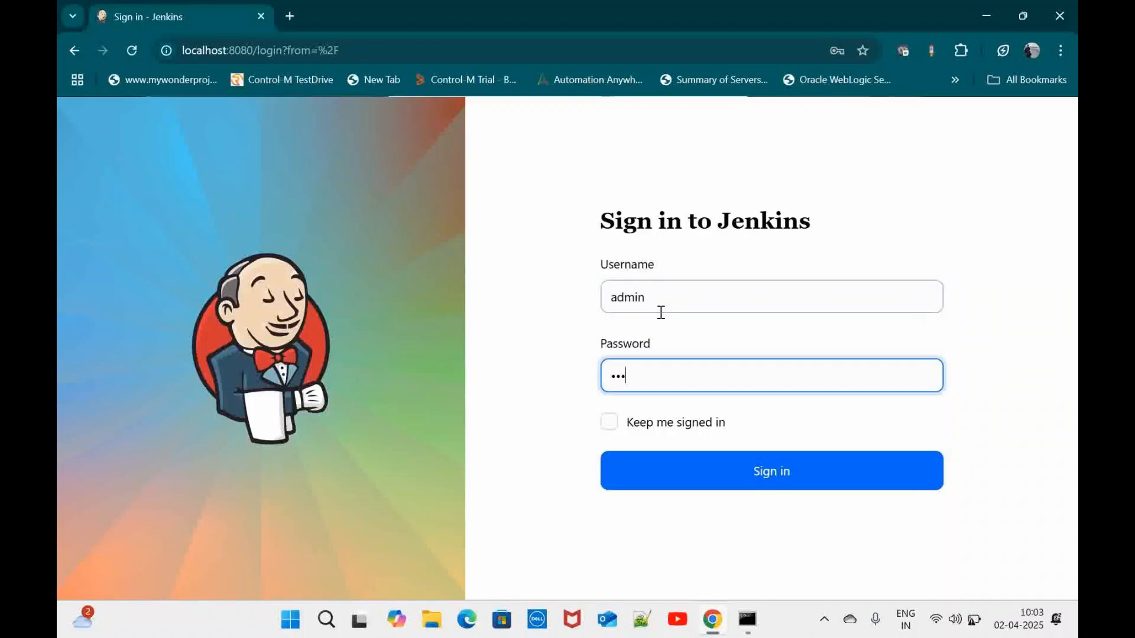
{"action": "type", "text": "••"}
{"action": "left_click", "coordinate": [723, 480]}
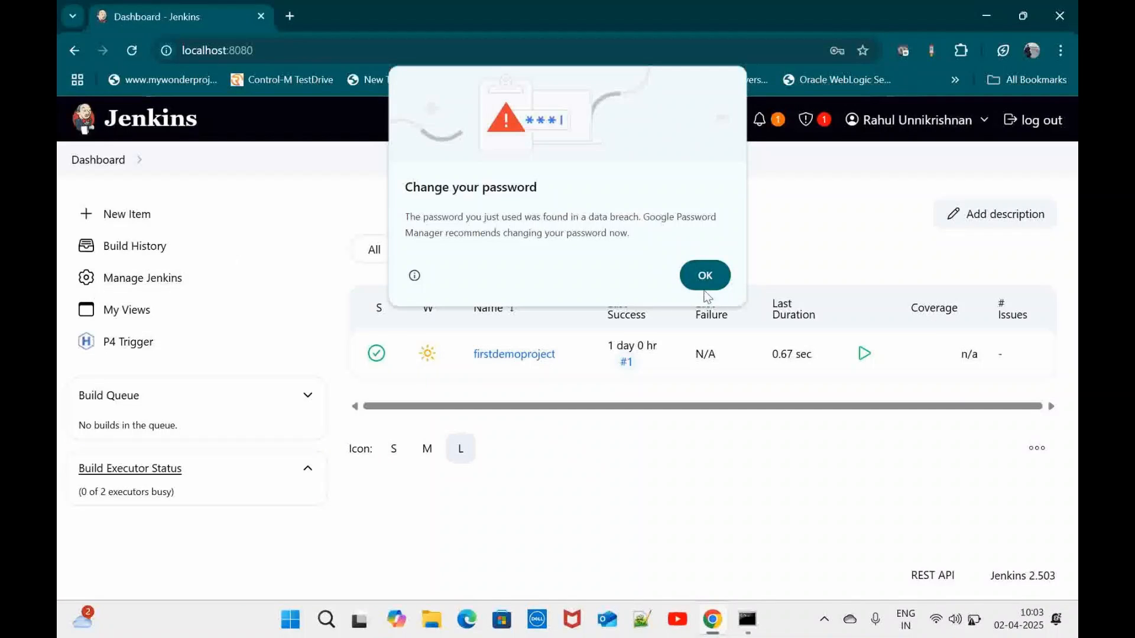
{"action": "left_click", "coordinate": [702, 278]}
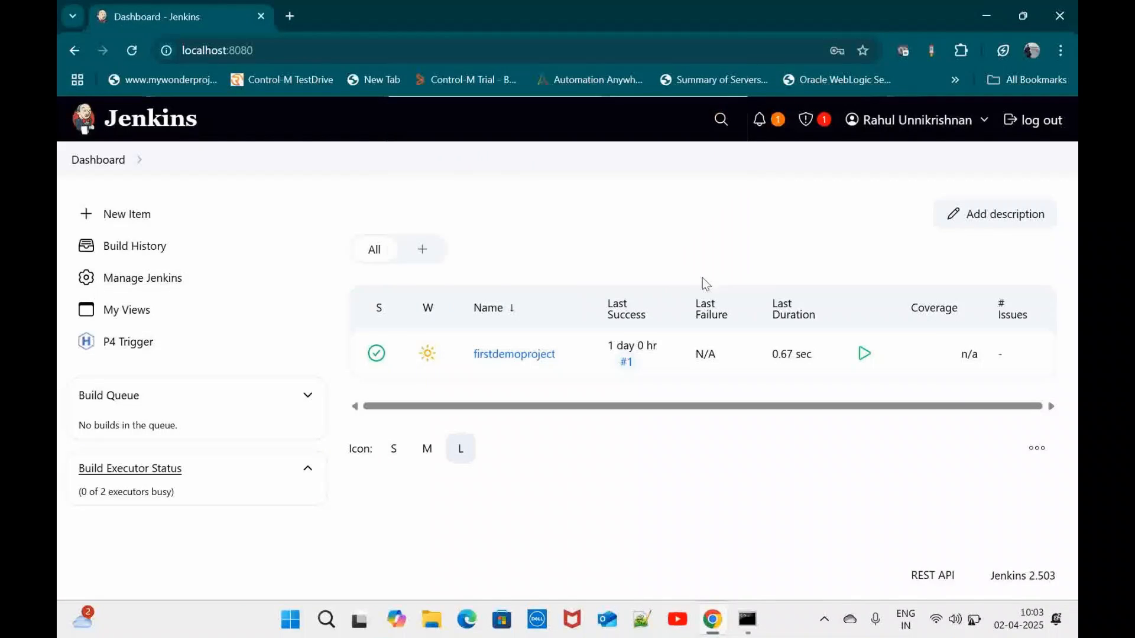
In Manage and Assign Roles, grant Overall/Read to developer and tester, then apply and save
{"action": "left_click", "coordinate": [139, 282]}
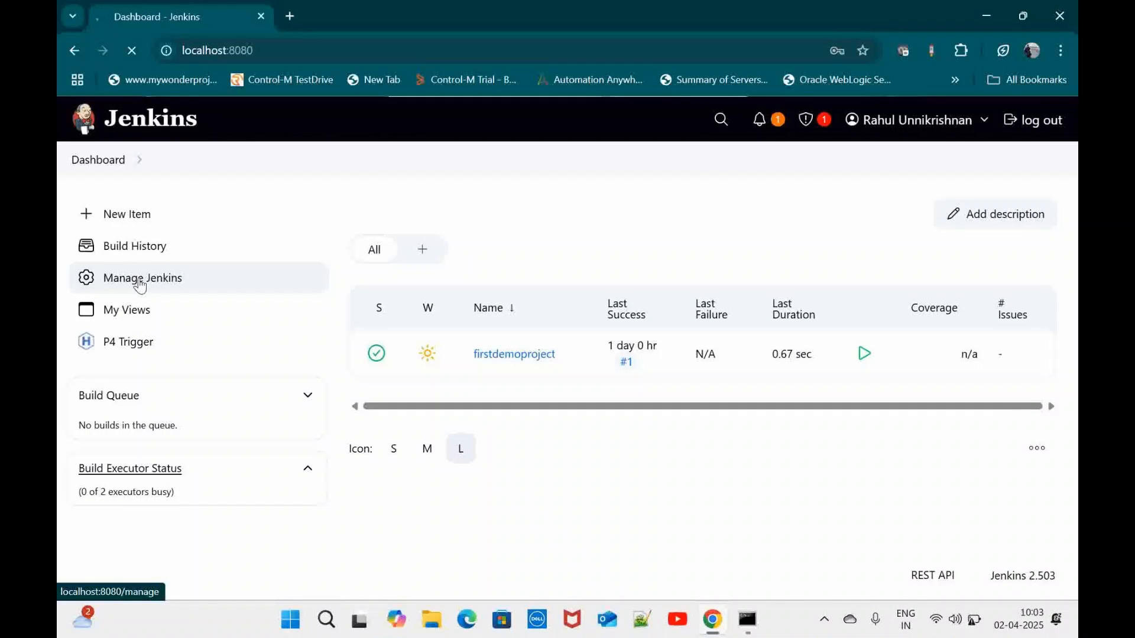
{"action": "scroll", "coordinate": [582, 506], "scroll_direction": "down", "scroll_amount": 10}
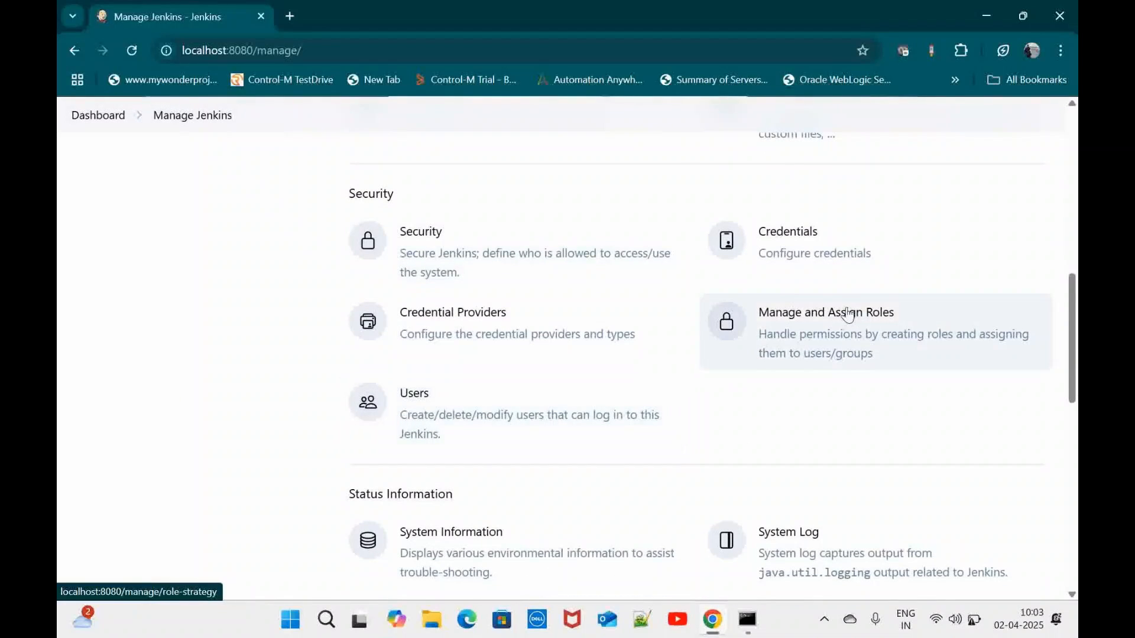
{"action": "left_click", "coordinate": [849, 314]}
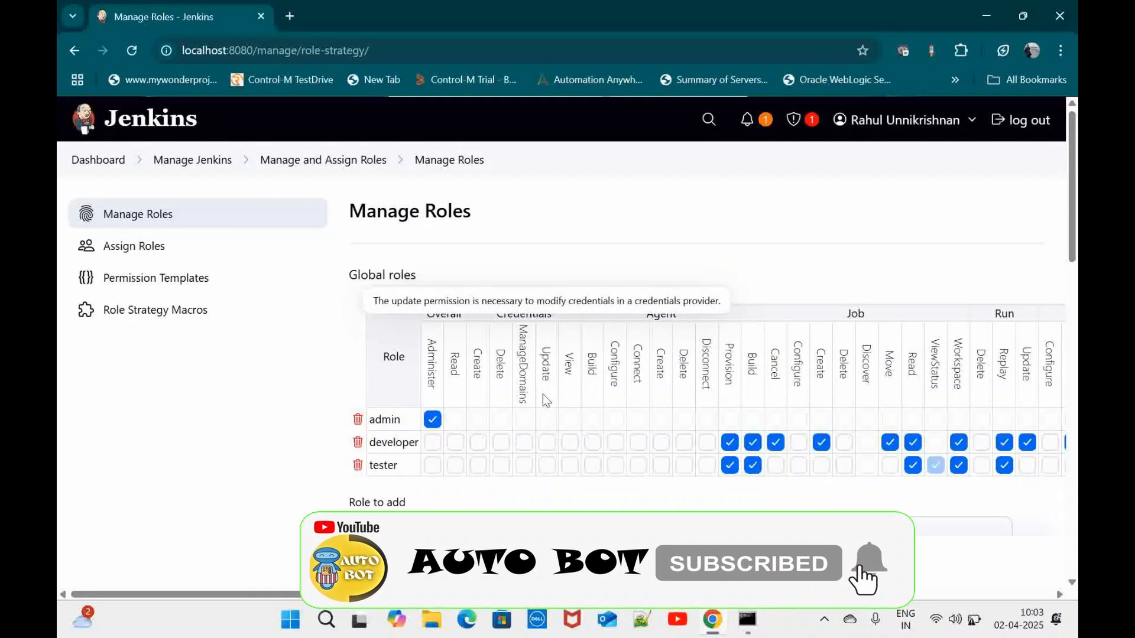
{"action": "left_click", "coordinate": [455, 442]}
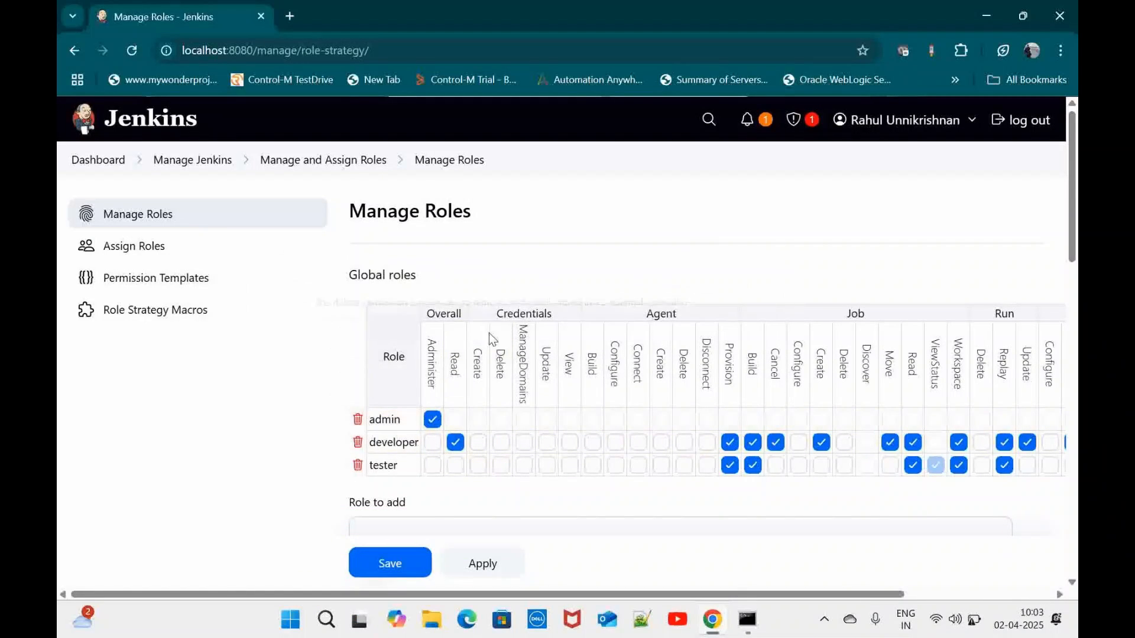
{"action": "left_click", "coordinate": [455, 465]}
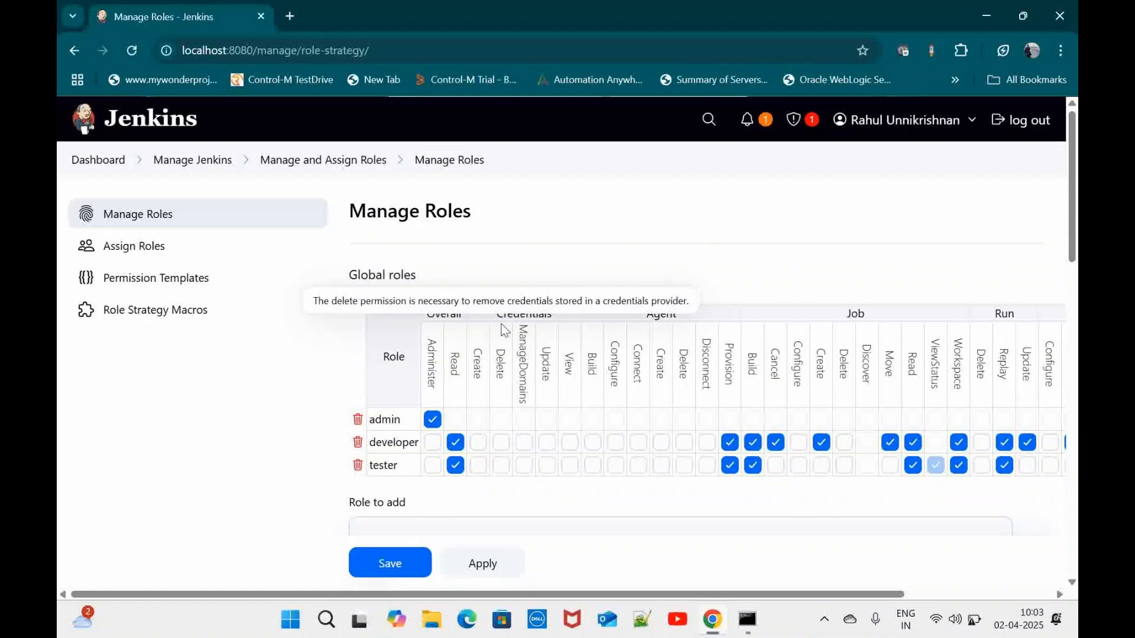
{"action": "scroll", "coordinate": [654, 517], "scroll_direction": "down", "scroll_amount": 1}
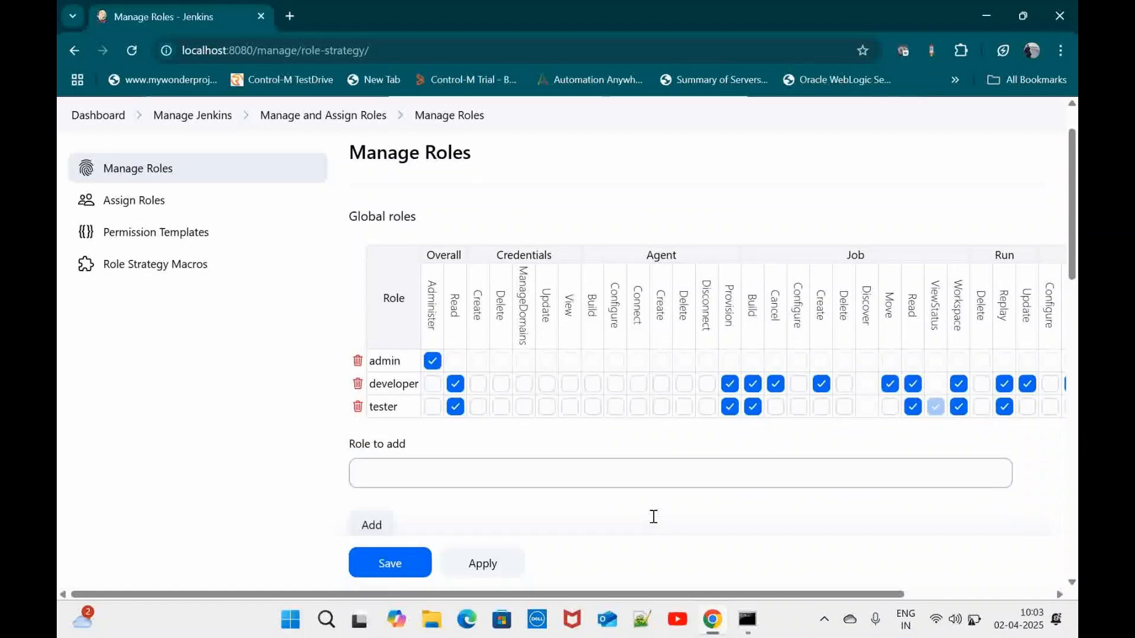
{"action": "left_click", "coordinate": [464, 566]}
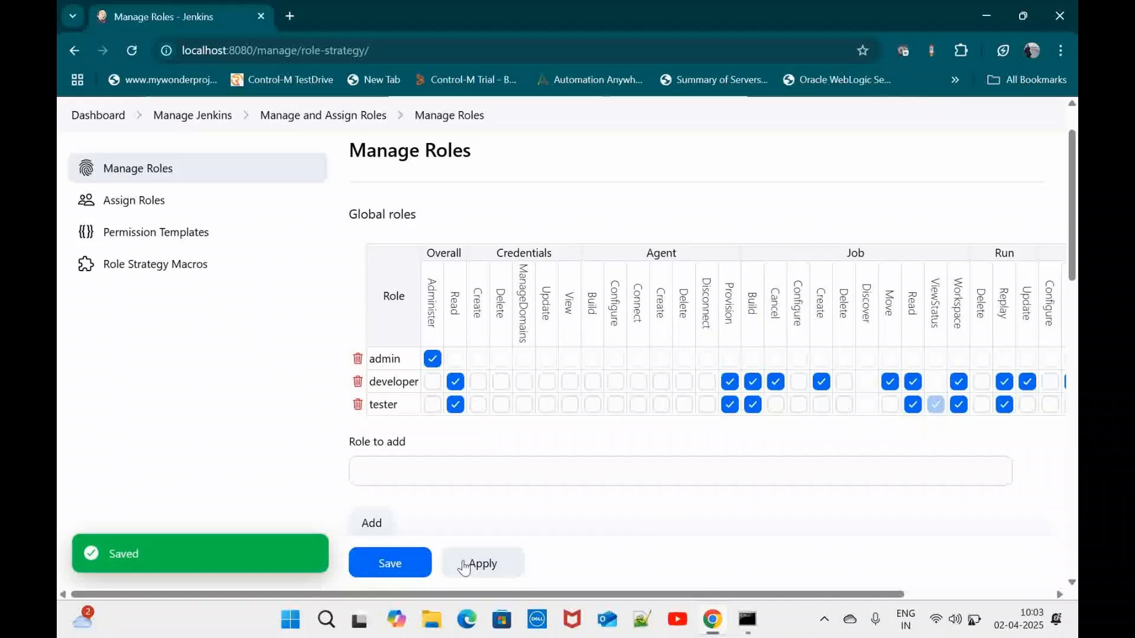
{"action": "left_click", "coordinate": [367, 563]}
Log out of admin and sign in as the developer user, reaching the dashboard with firstdemoproject
{"action": "left_click", "coordinate": [1023, 120]}
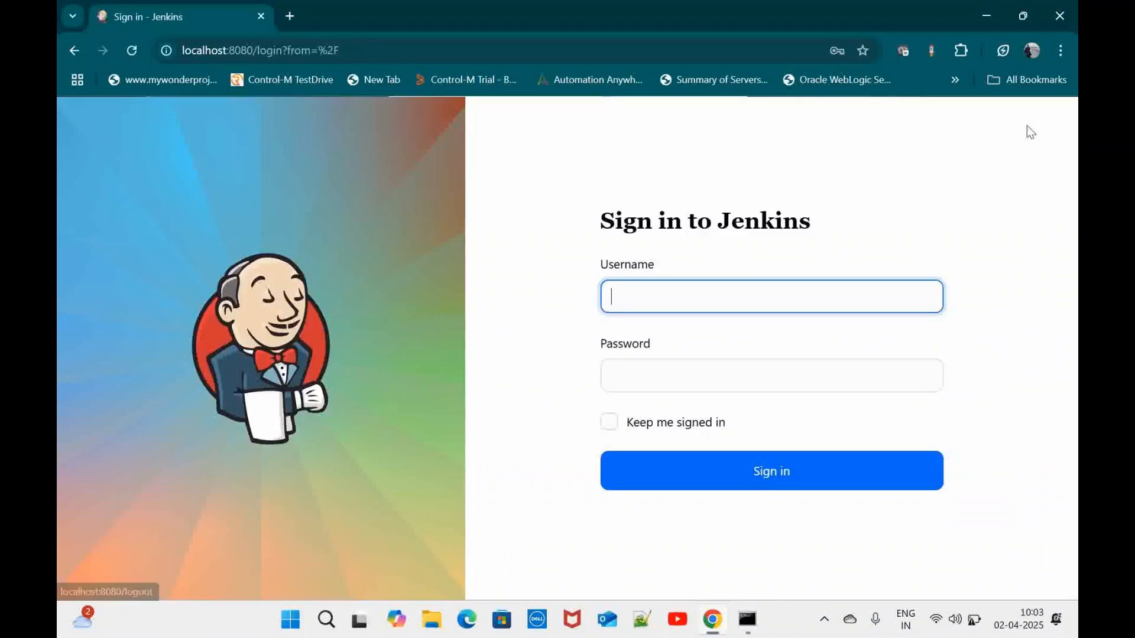
{"action": "left_click", "coordinate": [721, 304]}
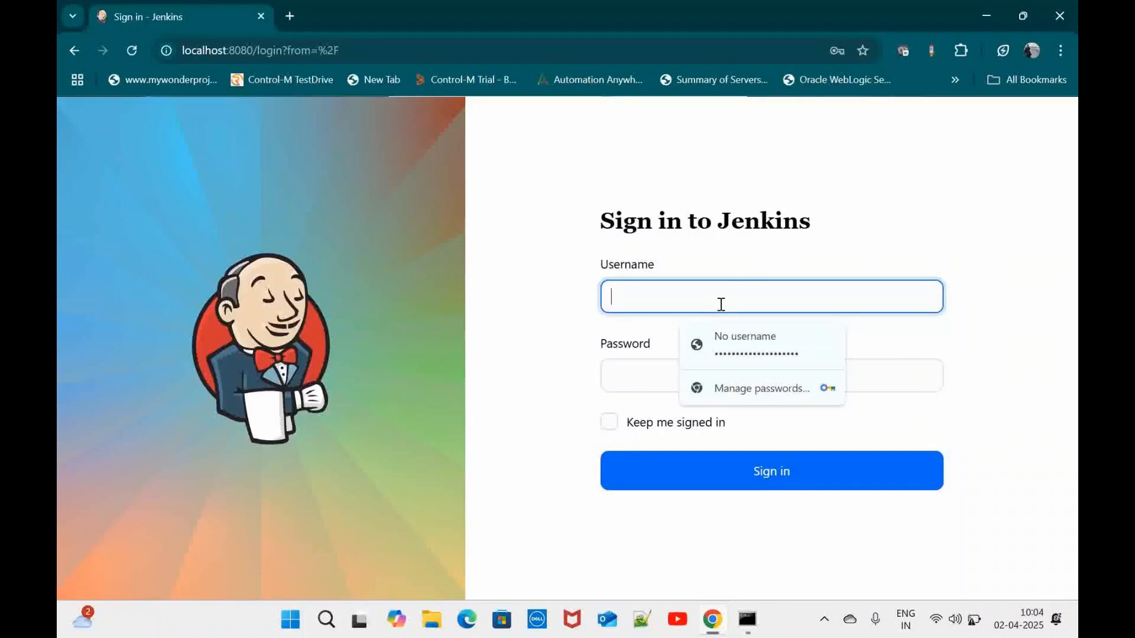
{"action": "type", "text": "auto"}
{"action": "key", "text": "BackSpace"}
{"action": "key", "text": "BackSpace"}
{"action": "key", "text": "BackSpace"}
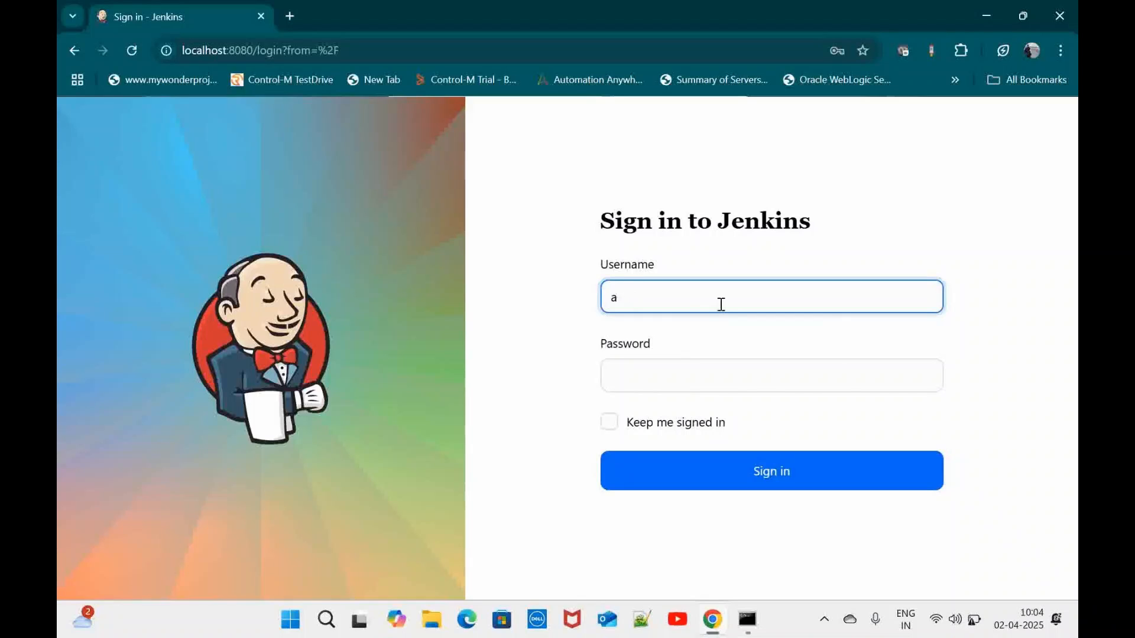
{"action": "type", "text": "utobotdeveloper"}
{"action": "left_click", "coordinate": [692, 371]}
{"action": "left_click", "coordinate": [748, 423]}
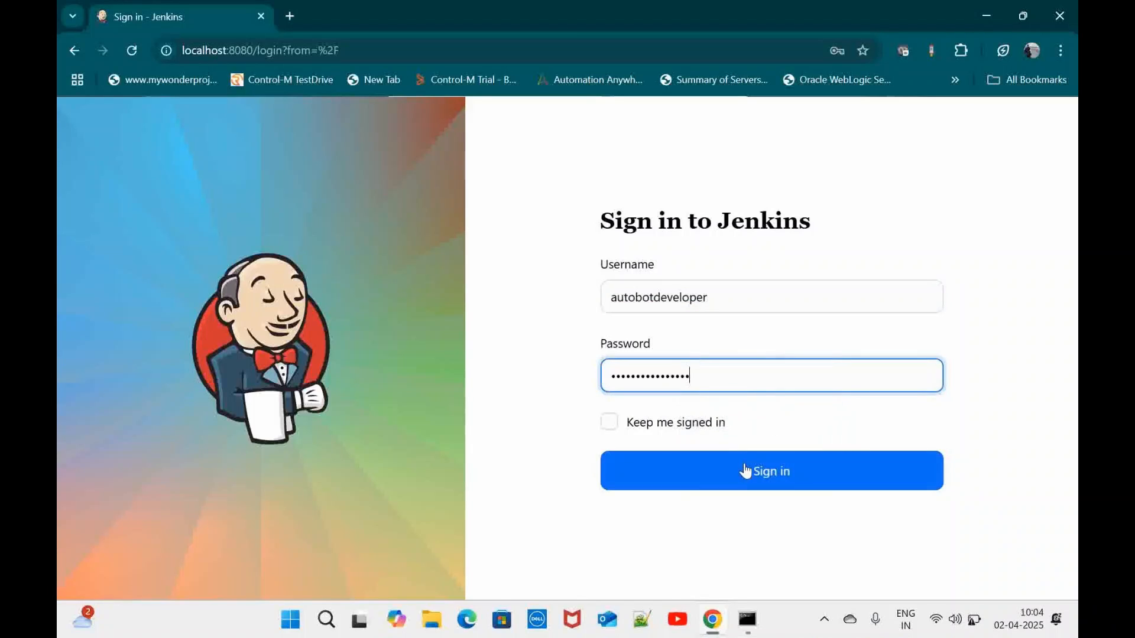
{"action": "left_click", "coordinate": [747, 472]}
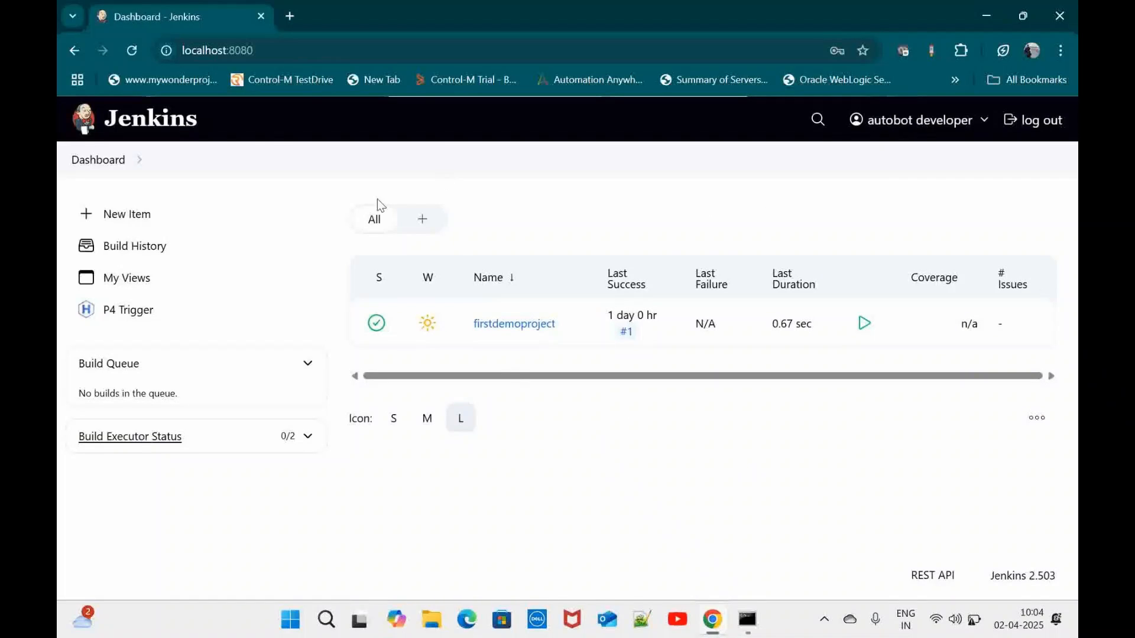